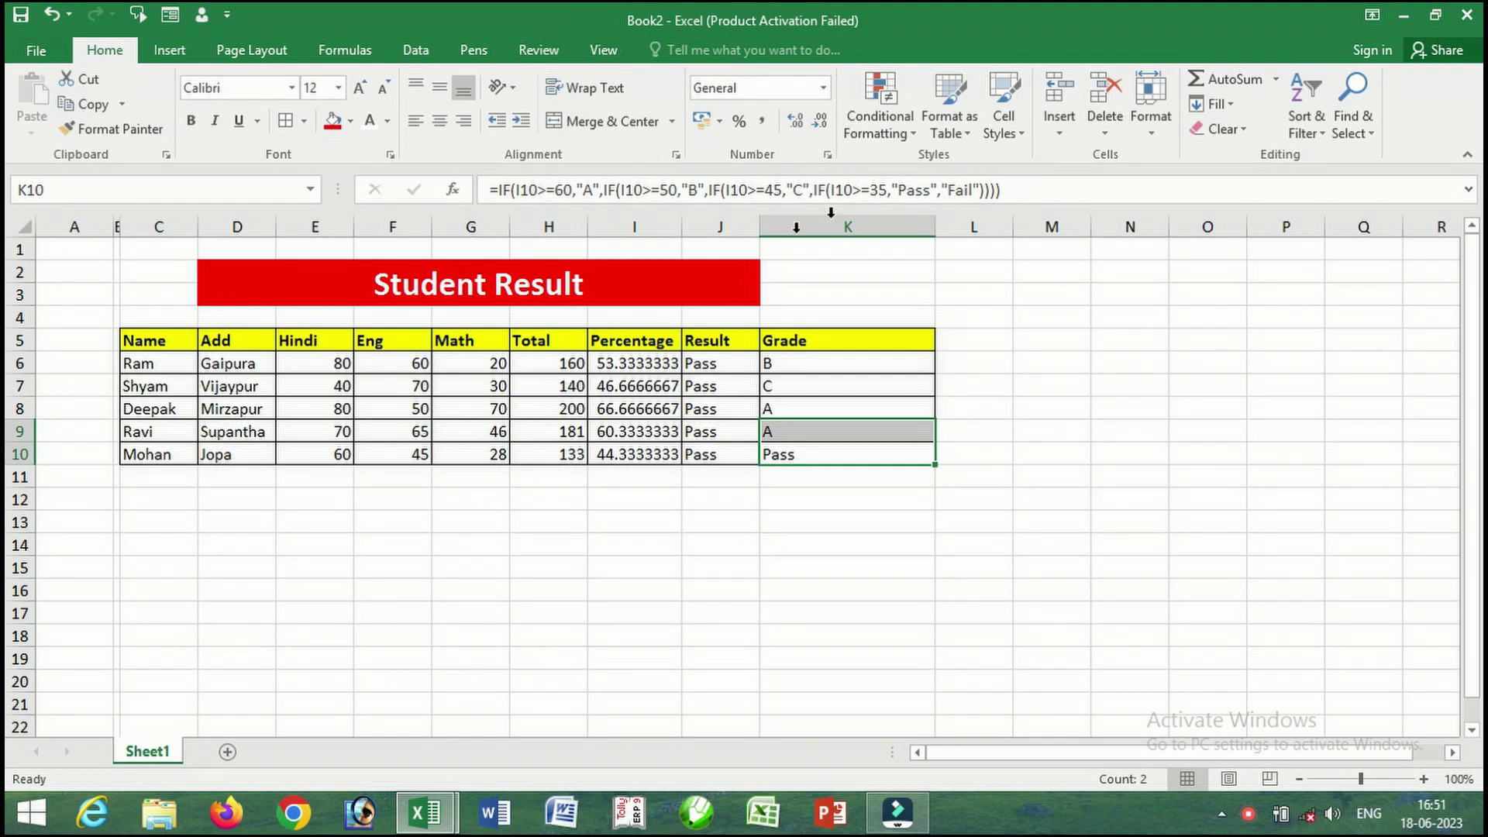
Inspect the first student's Total, Percentage, Result and Grade formulas
left_click(579, 367)
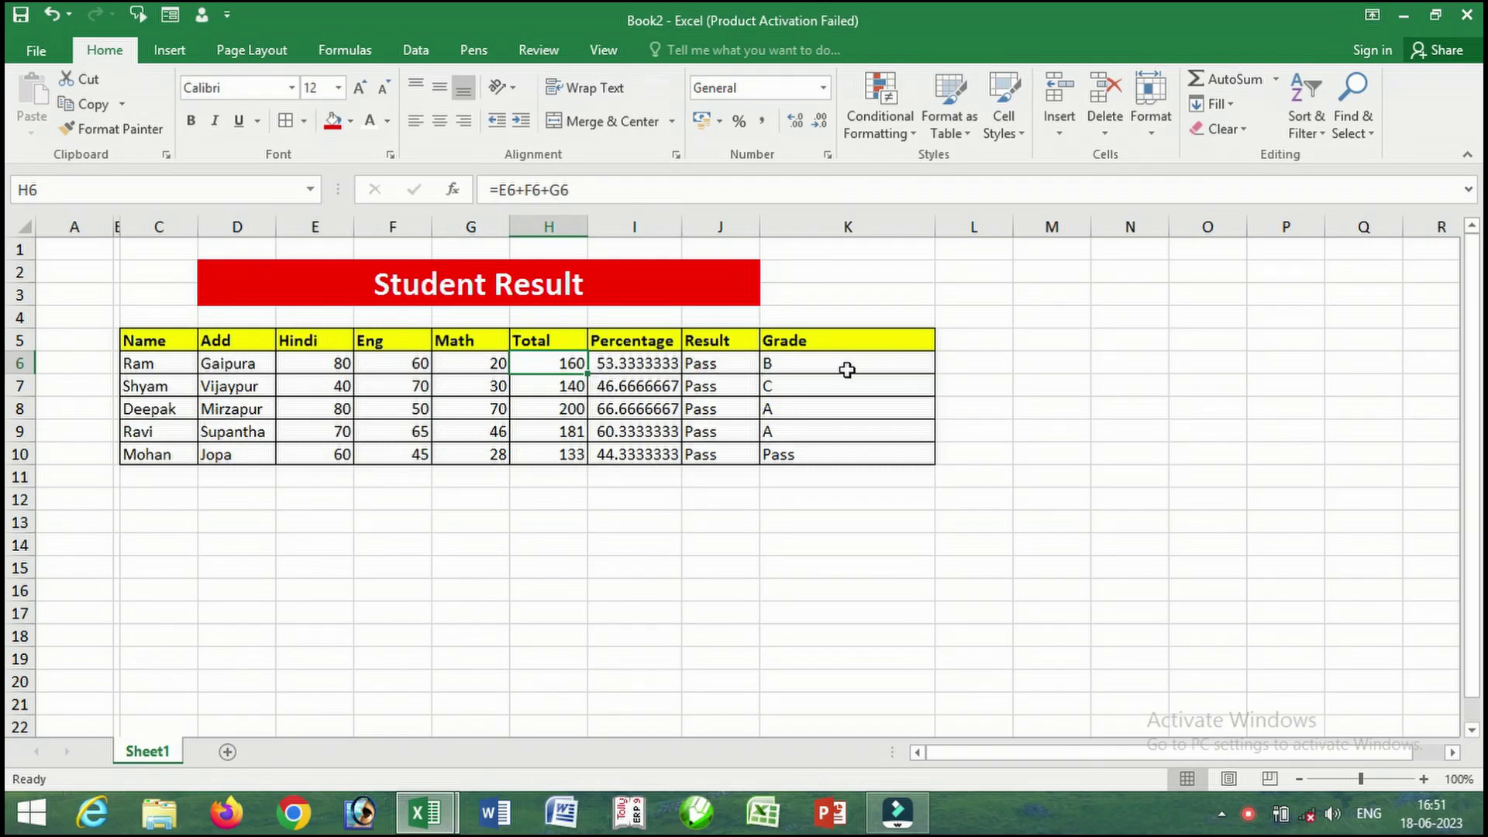
left_click(616, 365)
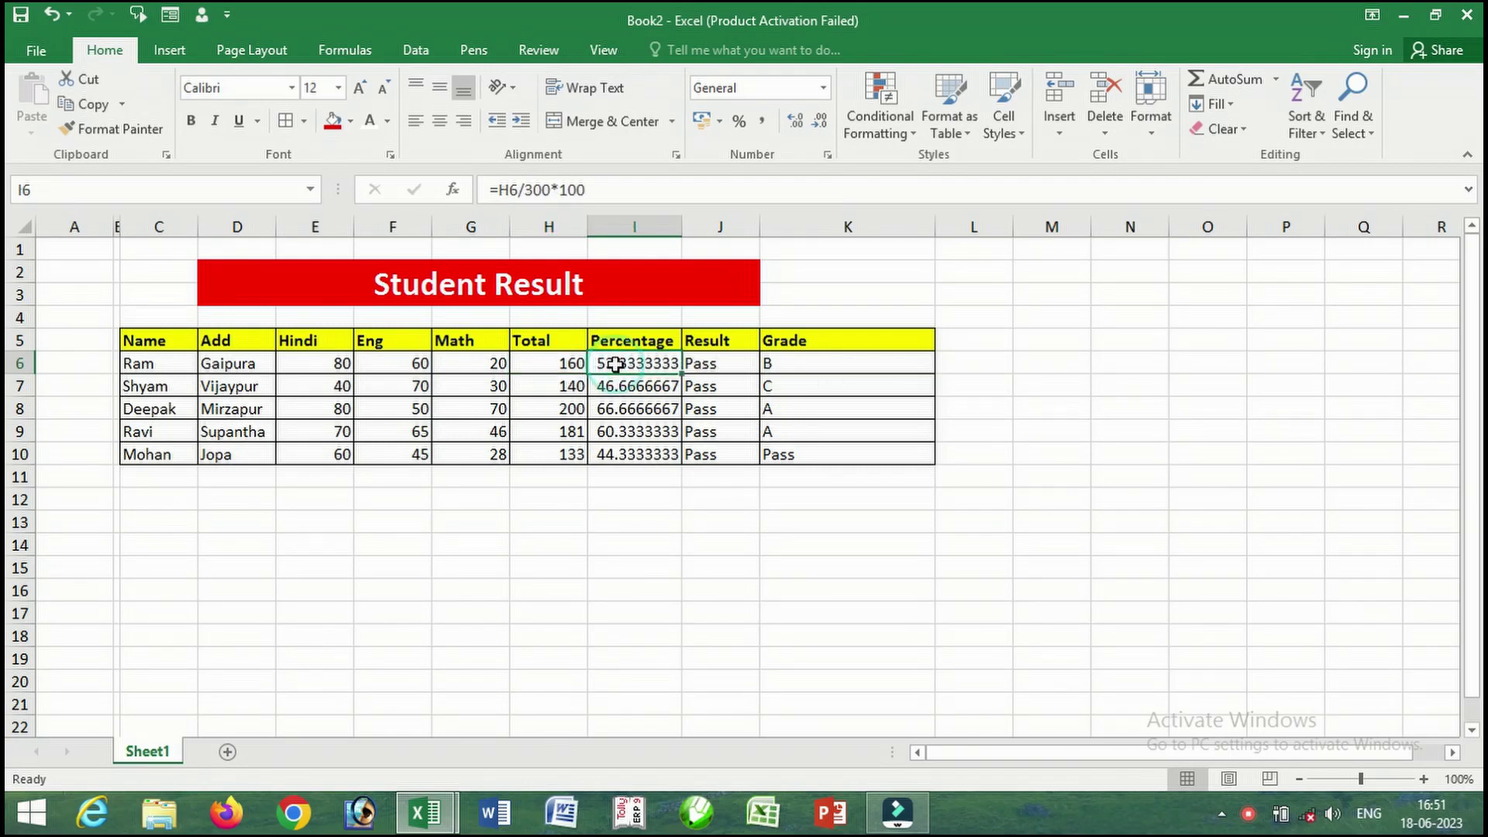
left_click(722, 380)
left_click(785, 361)
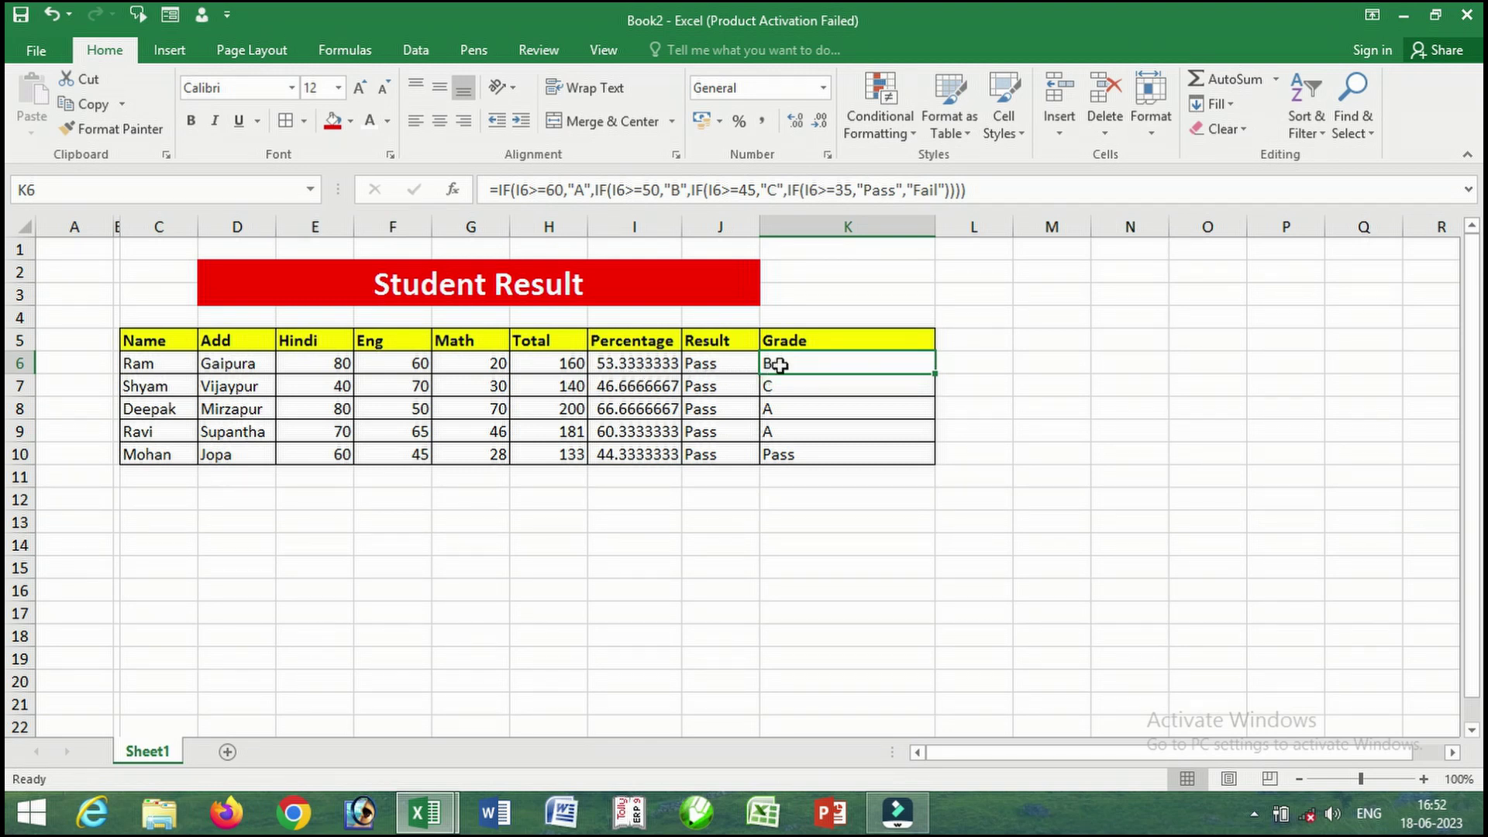
Change Ram's Eng and Hindi marks to 30 each
left_click(378, 365)
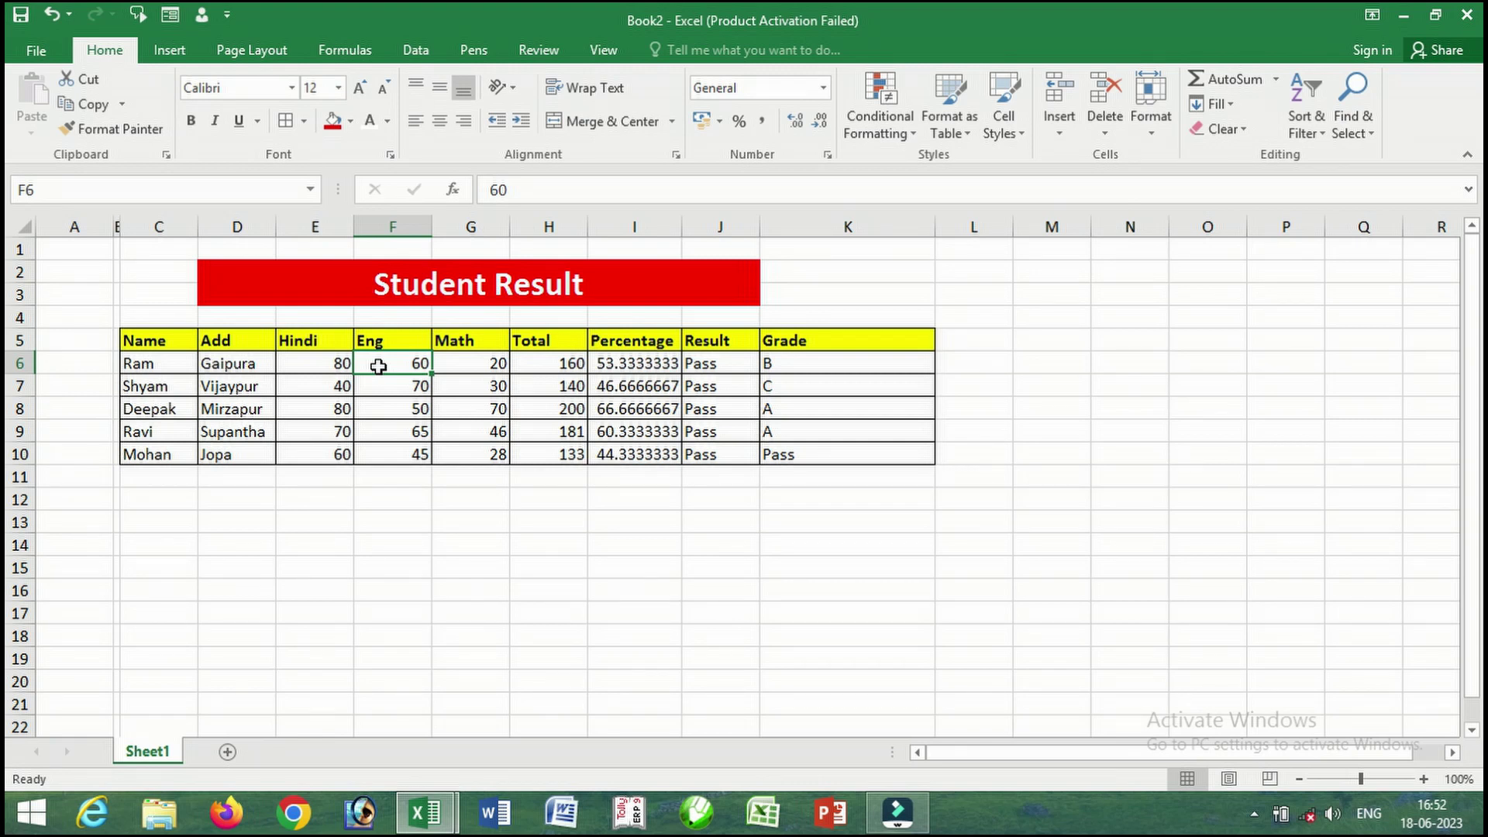
type("3")
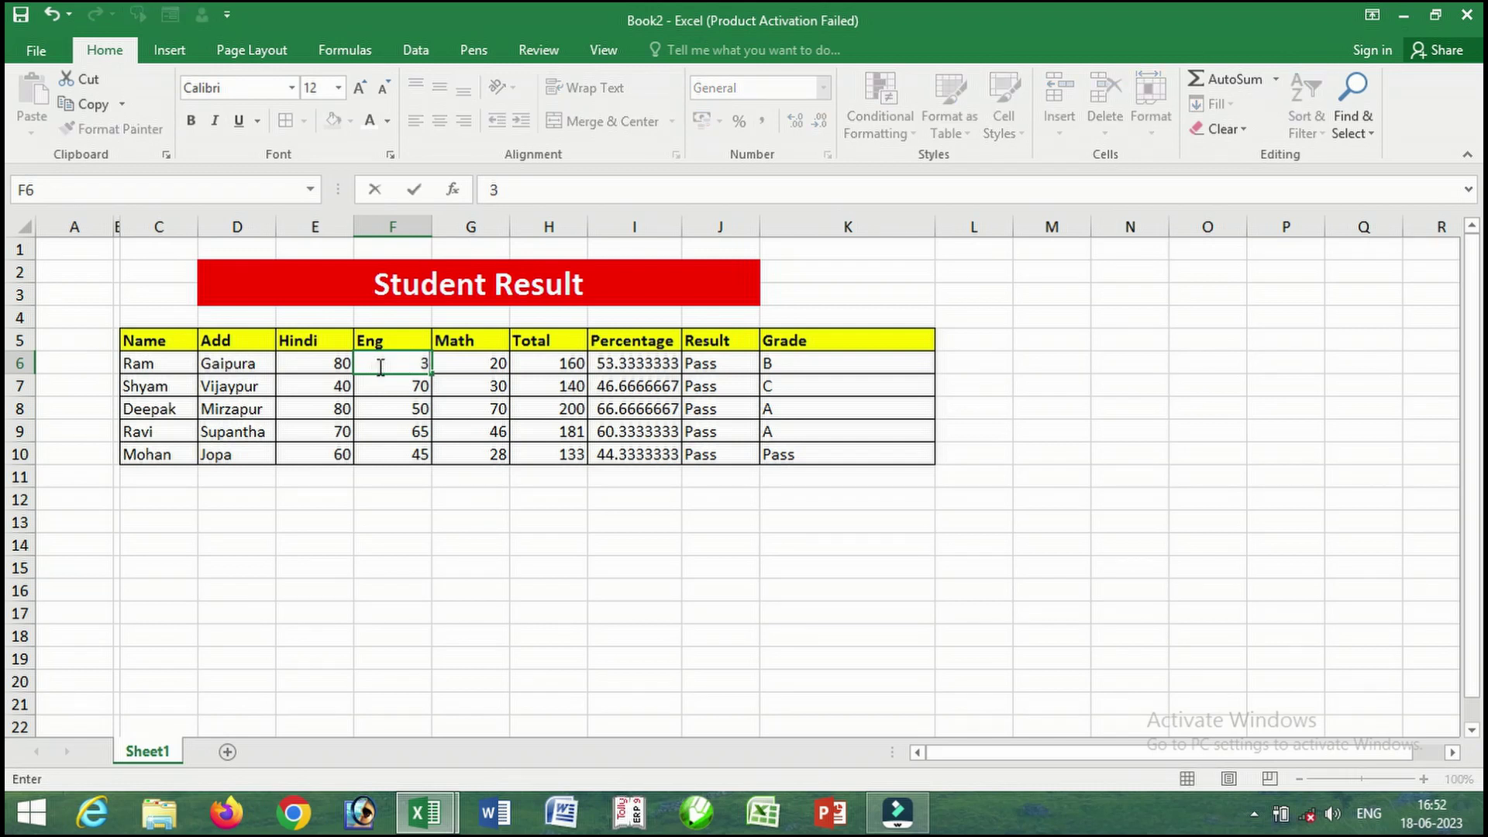
type("0")
key("Return")
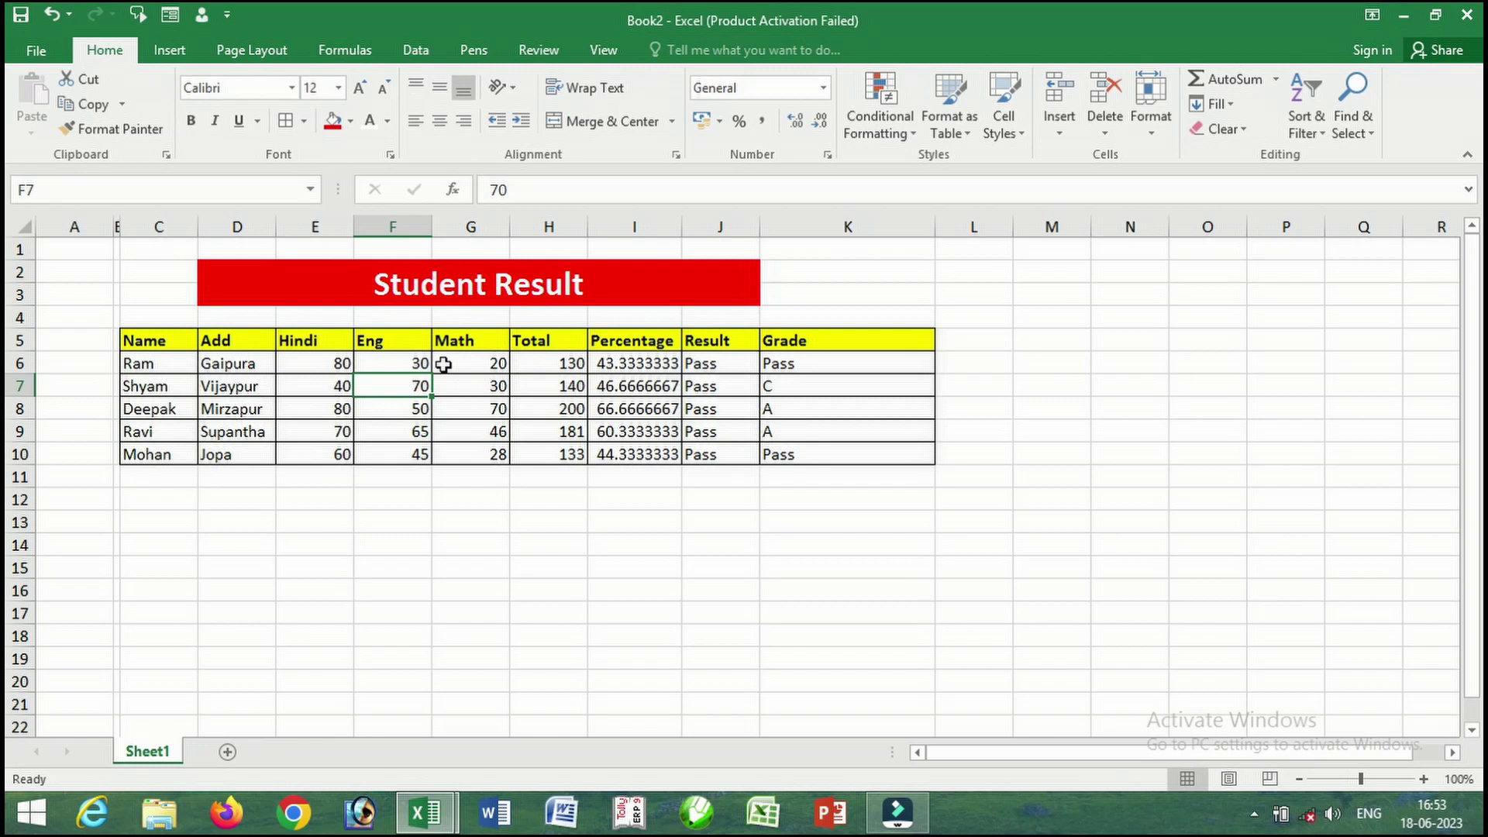
left_click(313, 361)
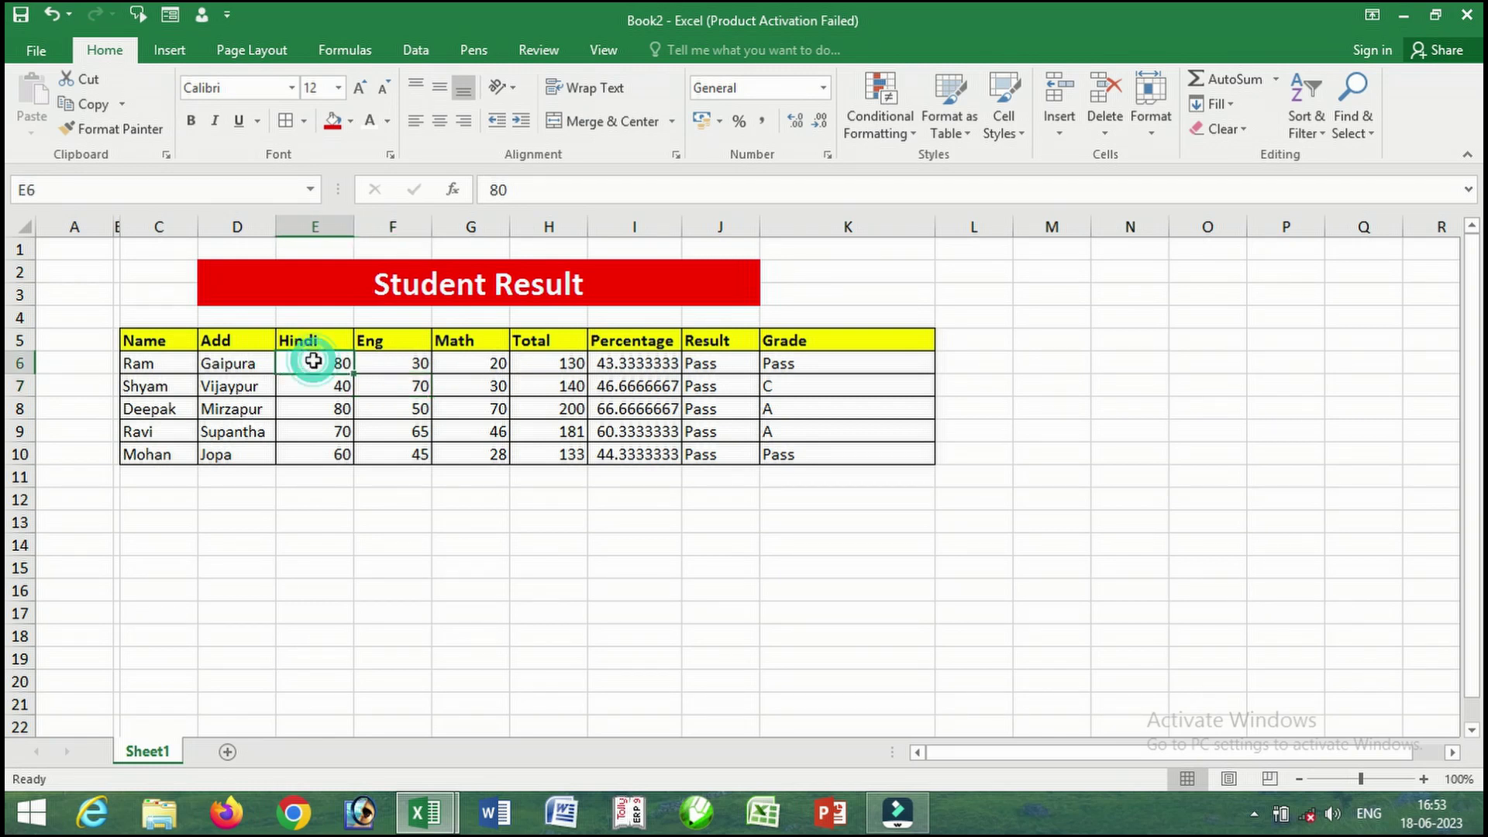
type("30")
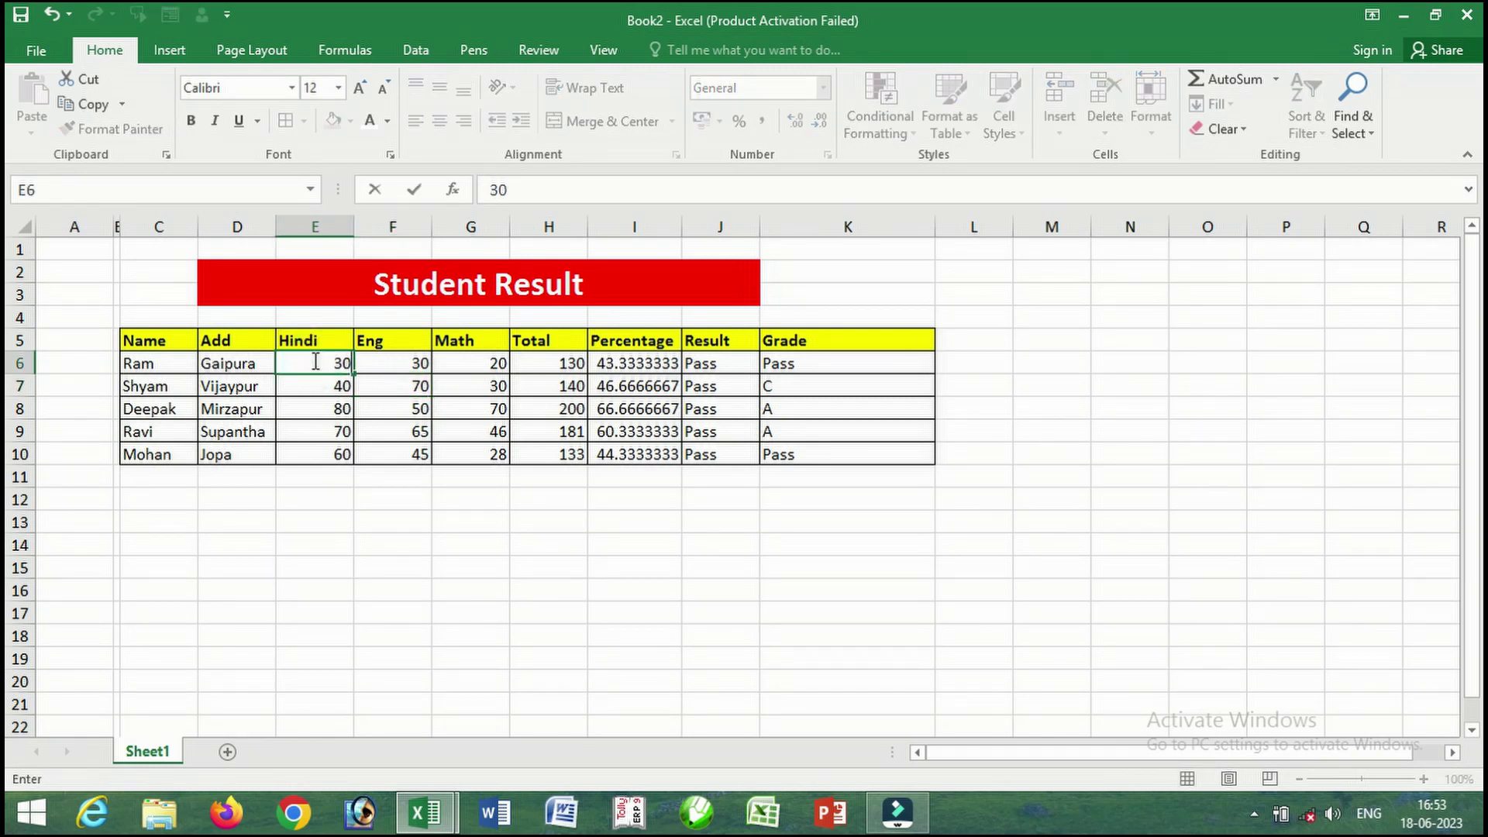
key("Return")
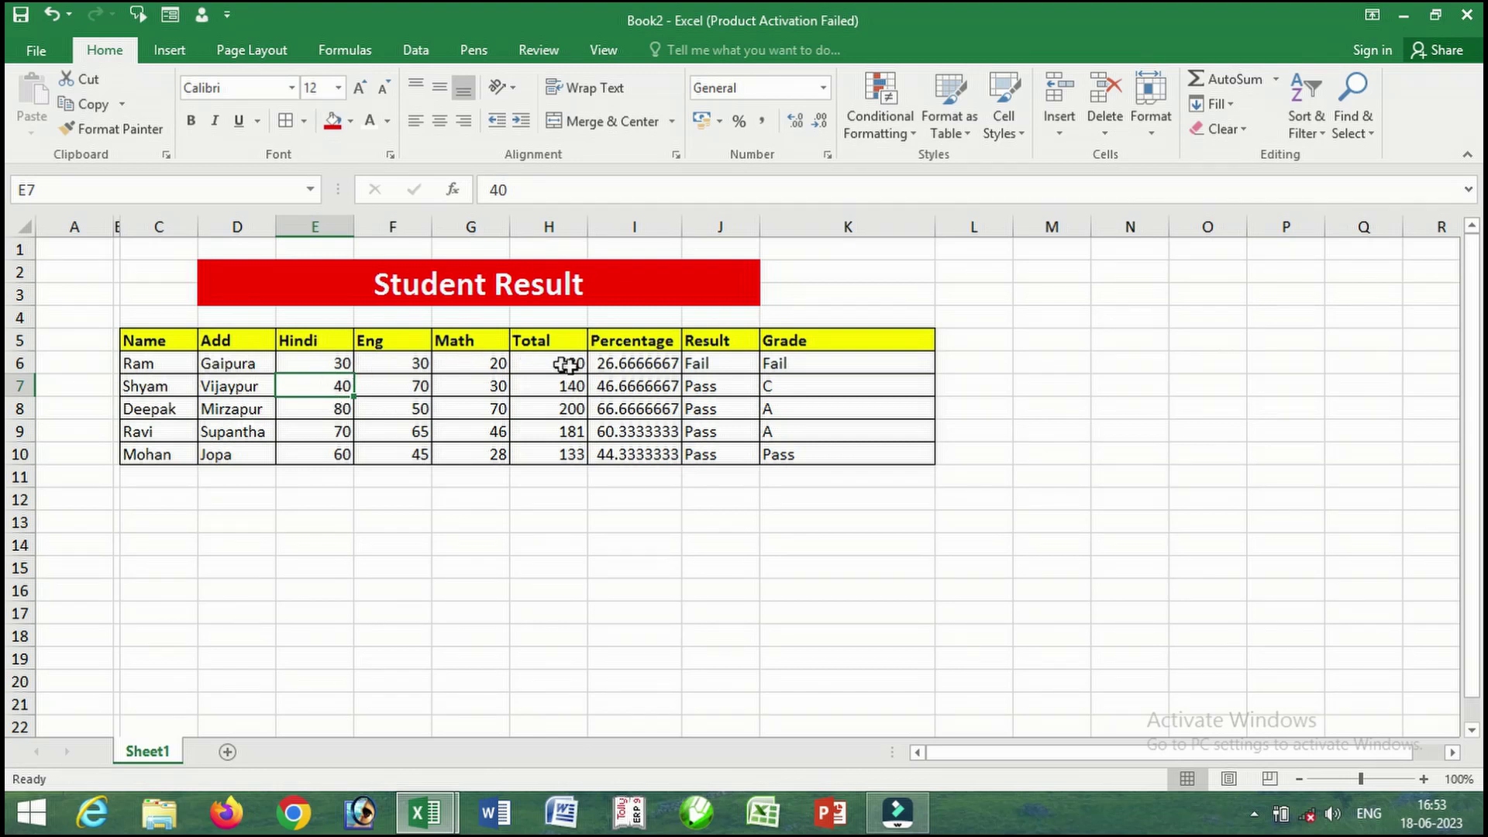
Review the recalculated percentage, result and grade, then raise Ram's Eng mark to 80
left_click(633, 361)
left_click(725, 365)
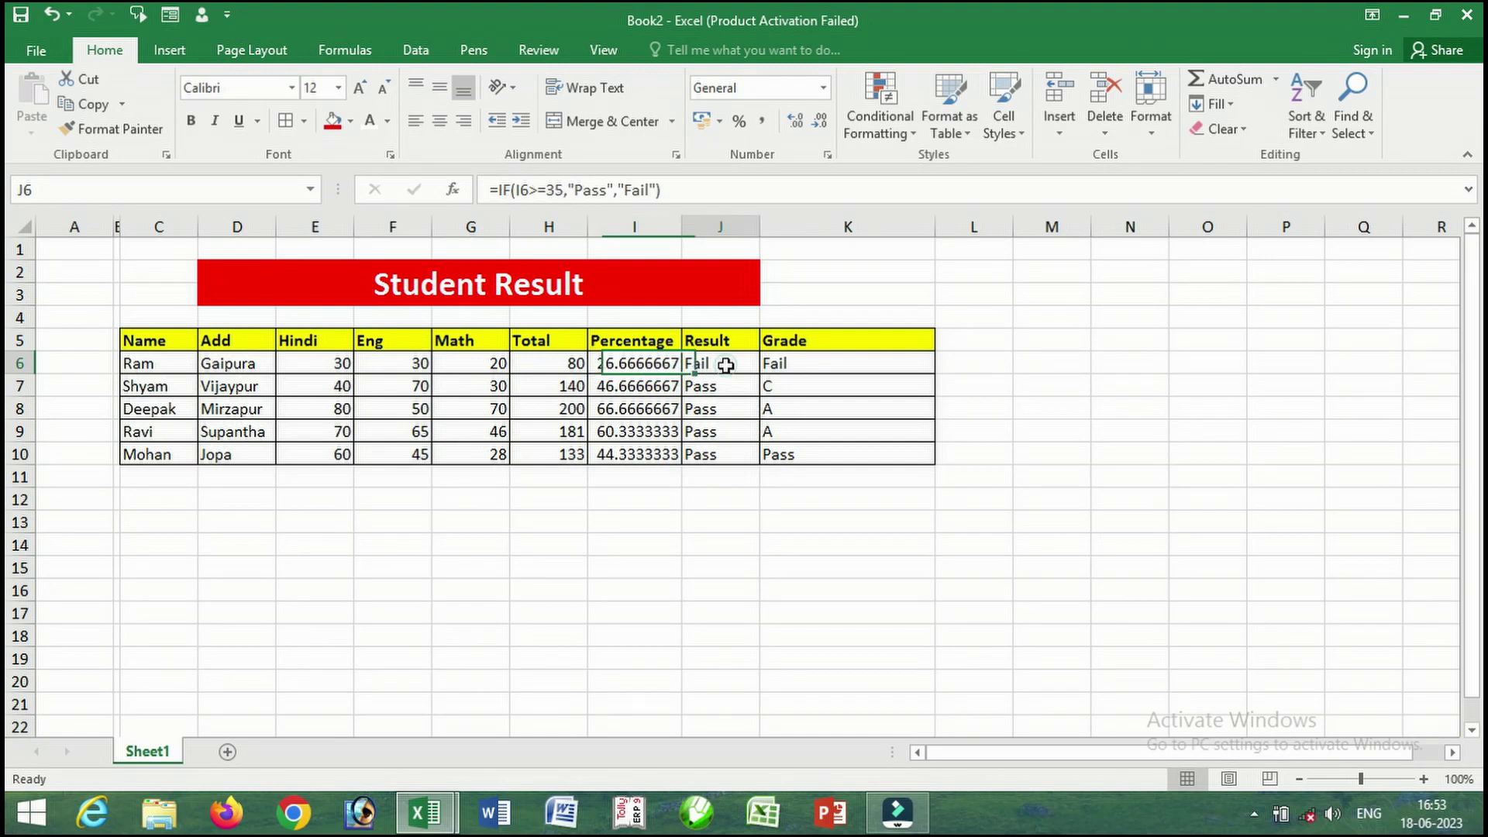
left_click(779, 362)
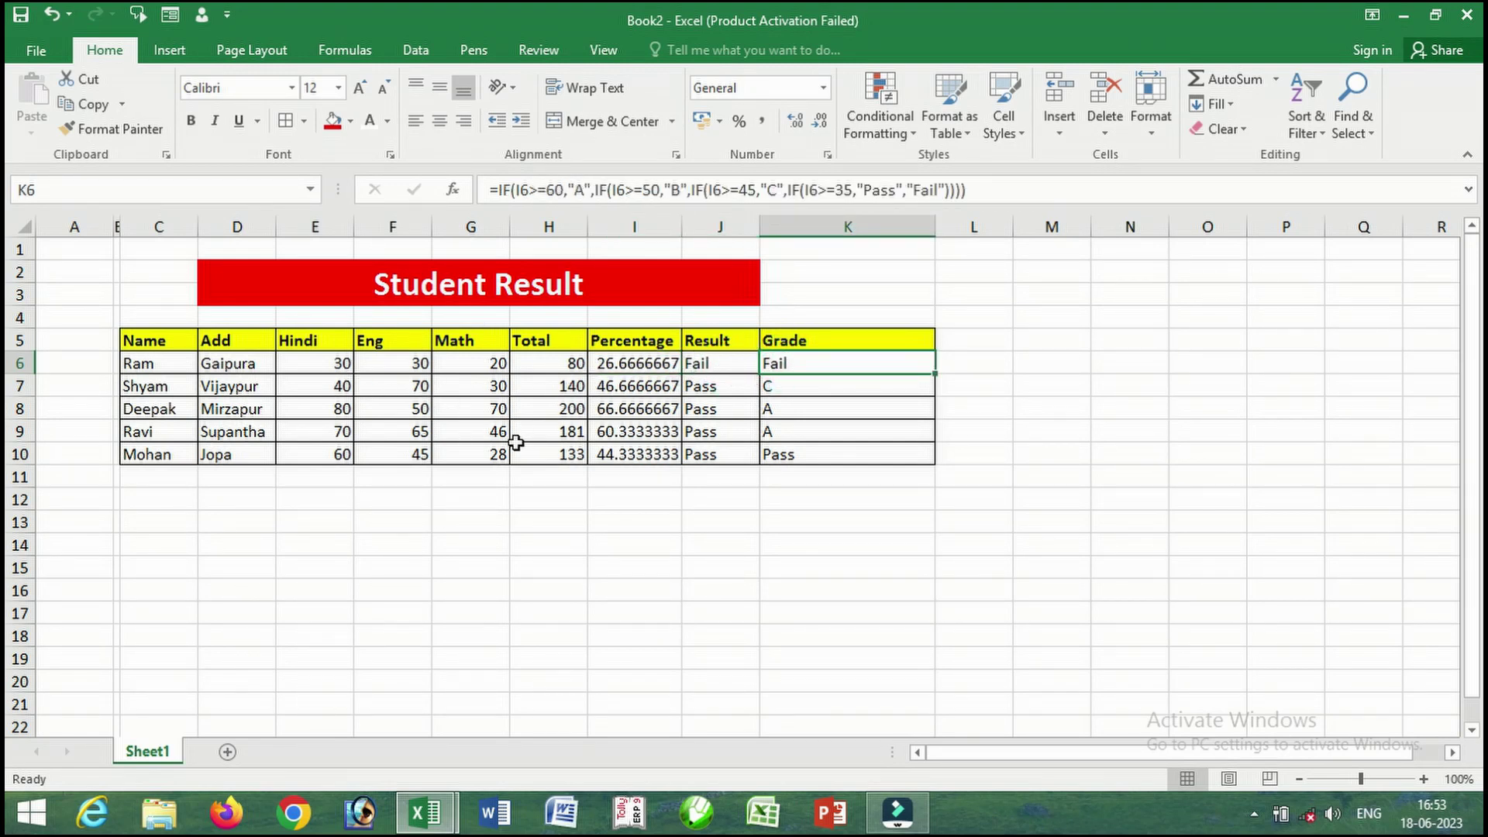
left_click(399, 365)
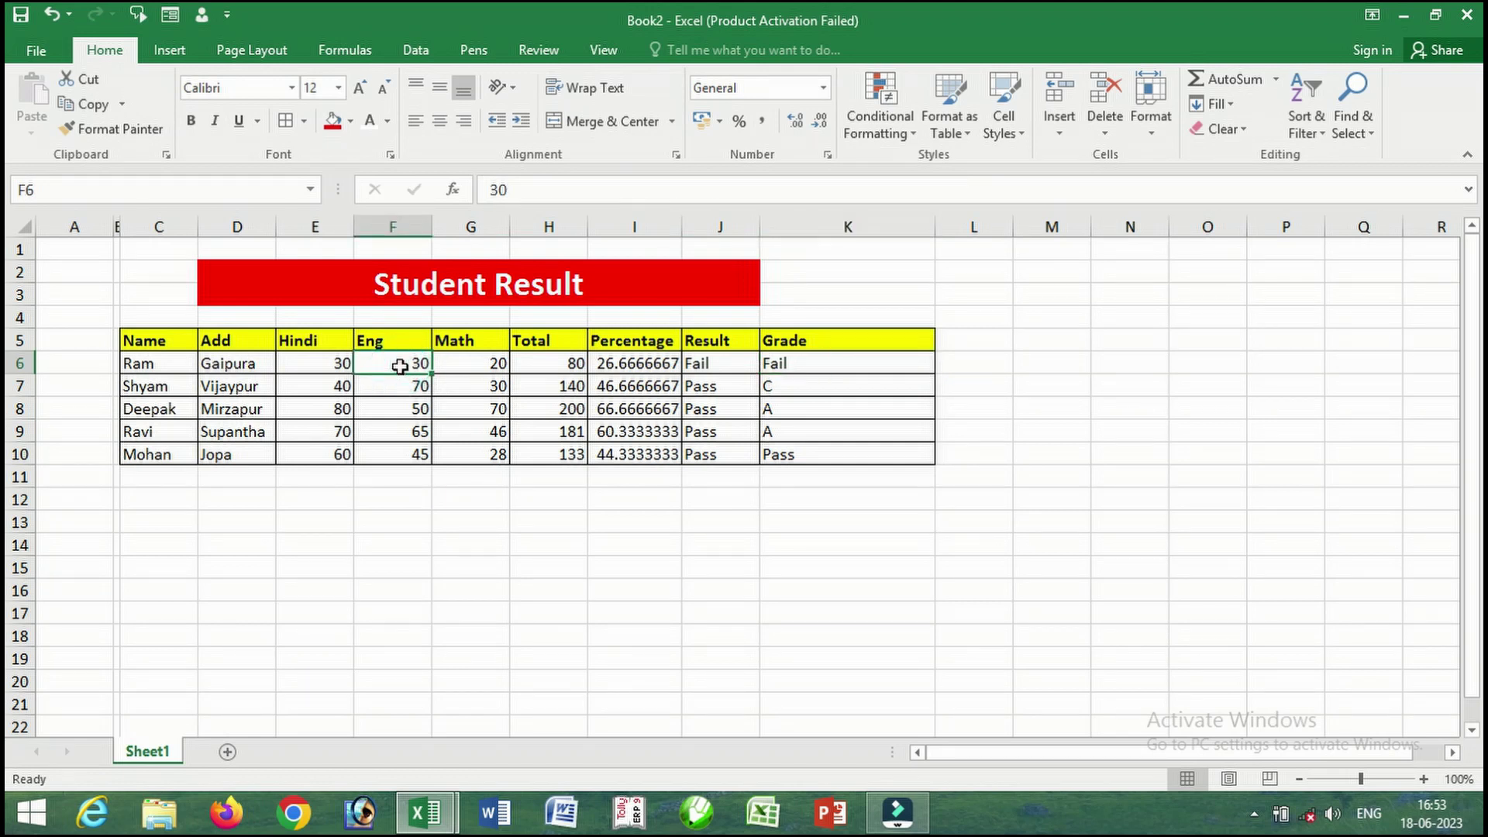
type("80")
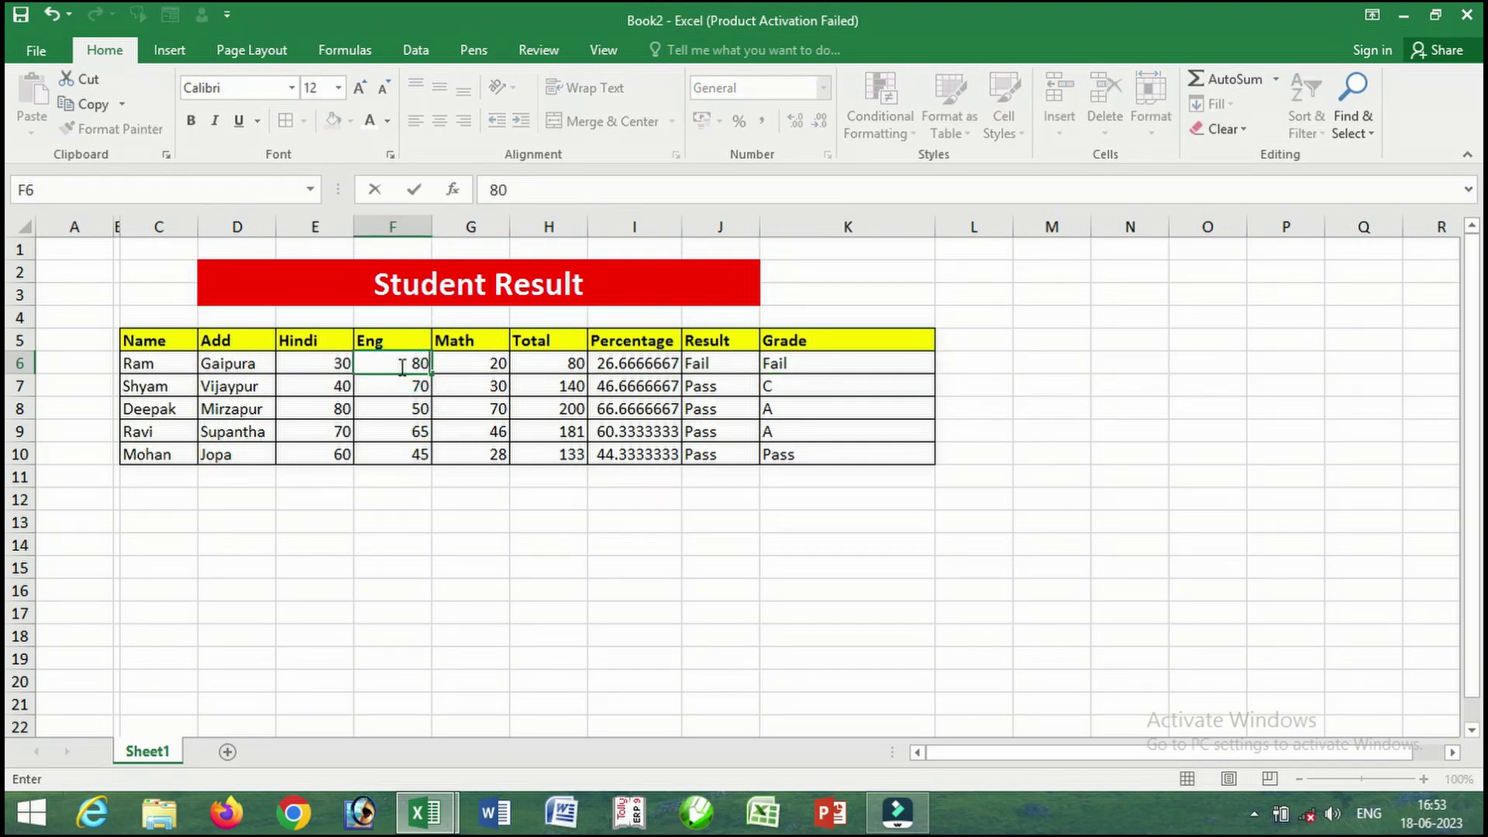
key("Return")
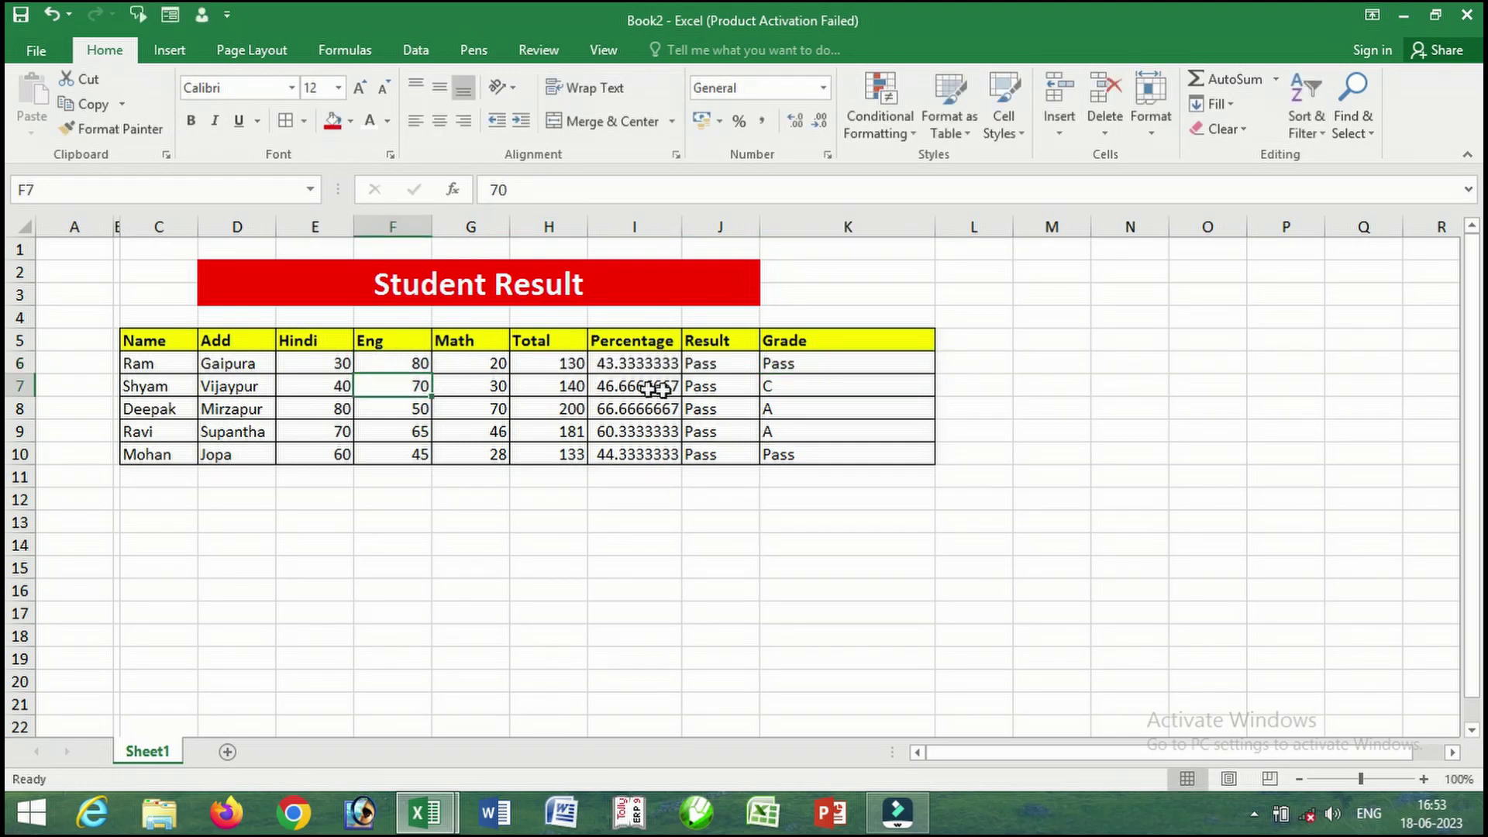
left_click(778, 367)
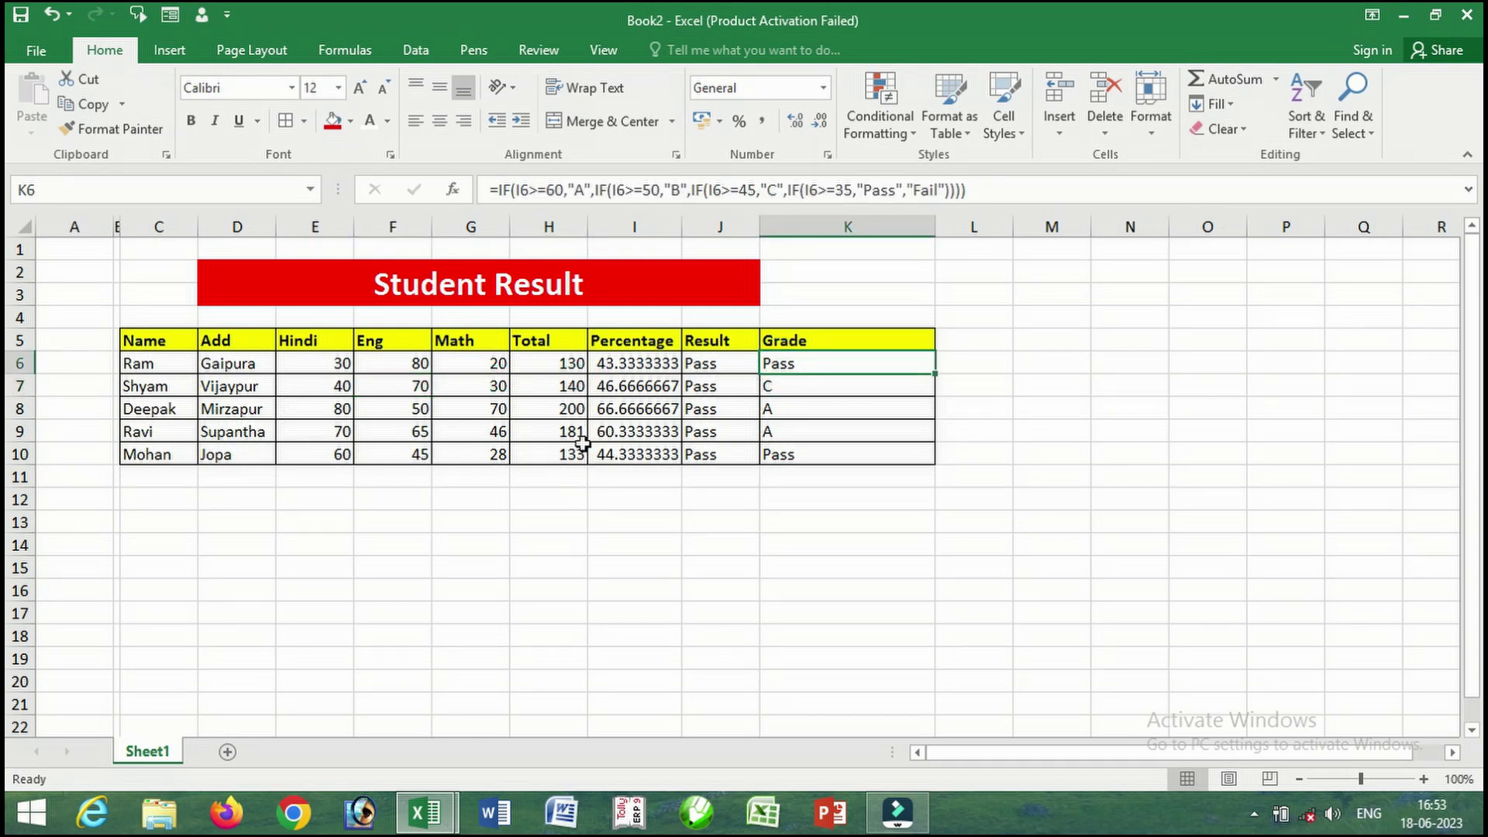
Re-inspect the Total, Percentage, Result and Grade formulas, including the last student's Result
left_click(559, 364)
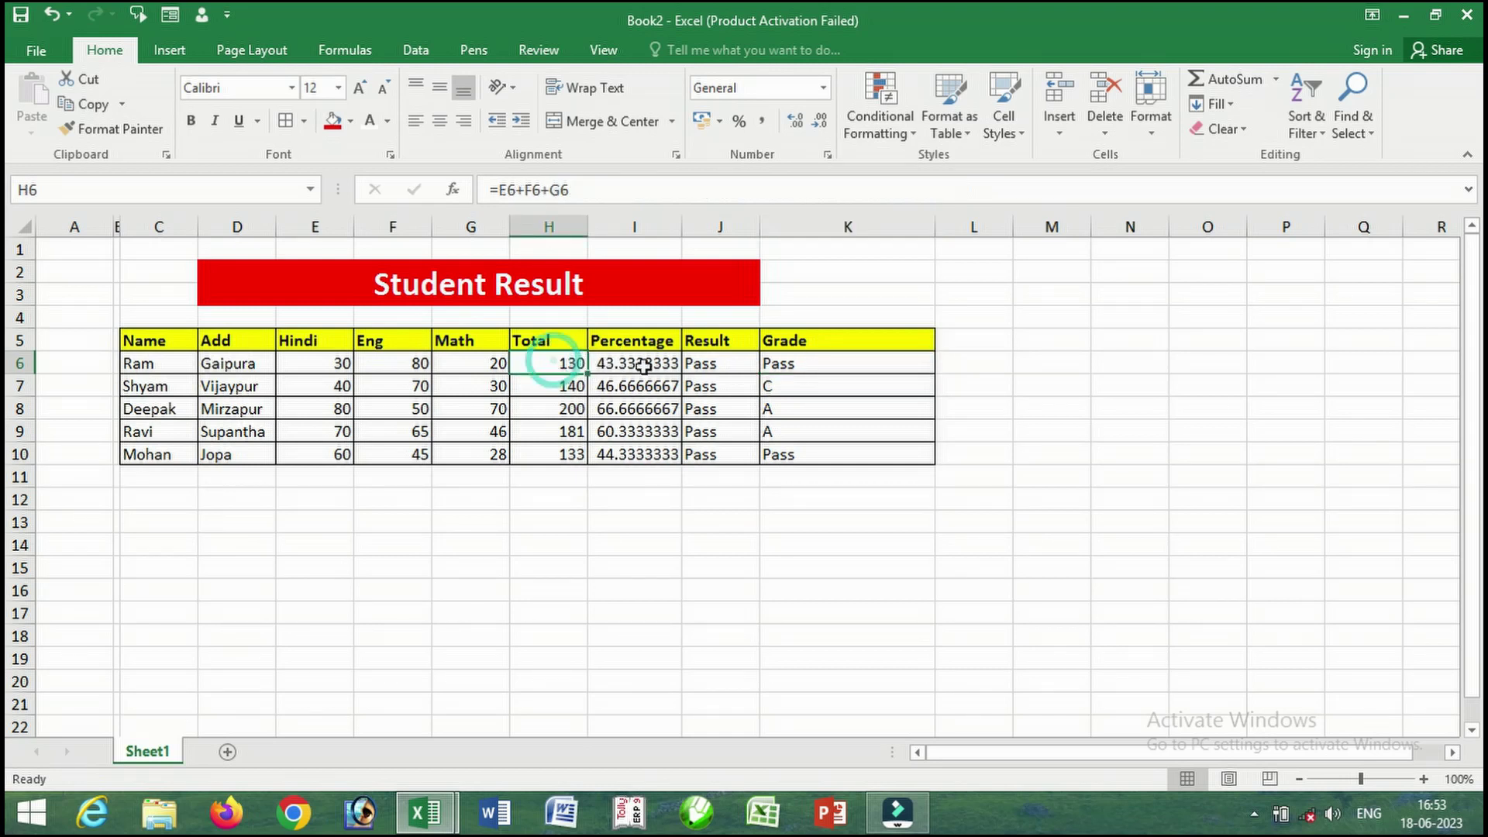
left_click(647, 363)
left_click(739, 365)
left_click(787, 365)
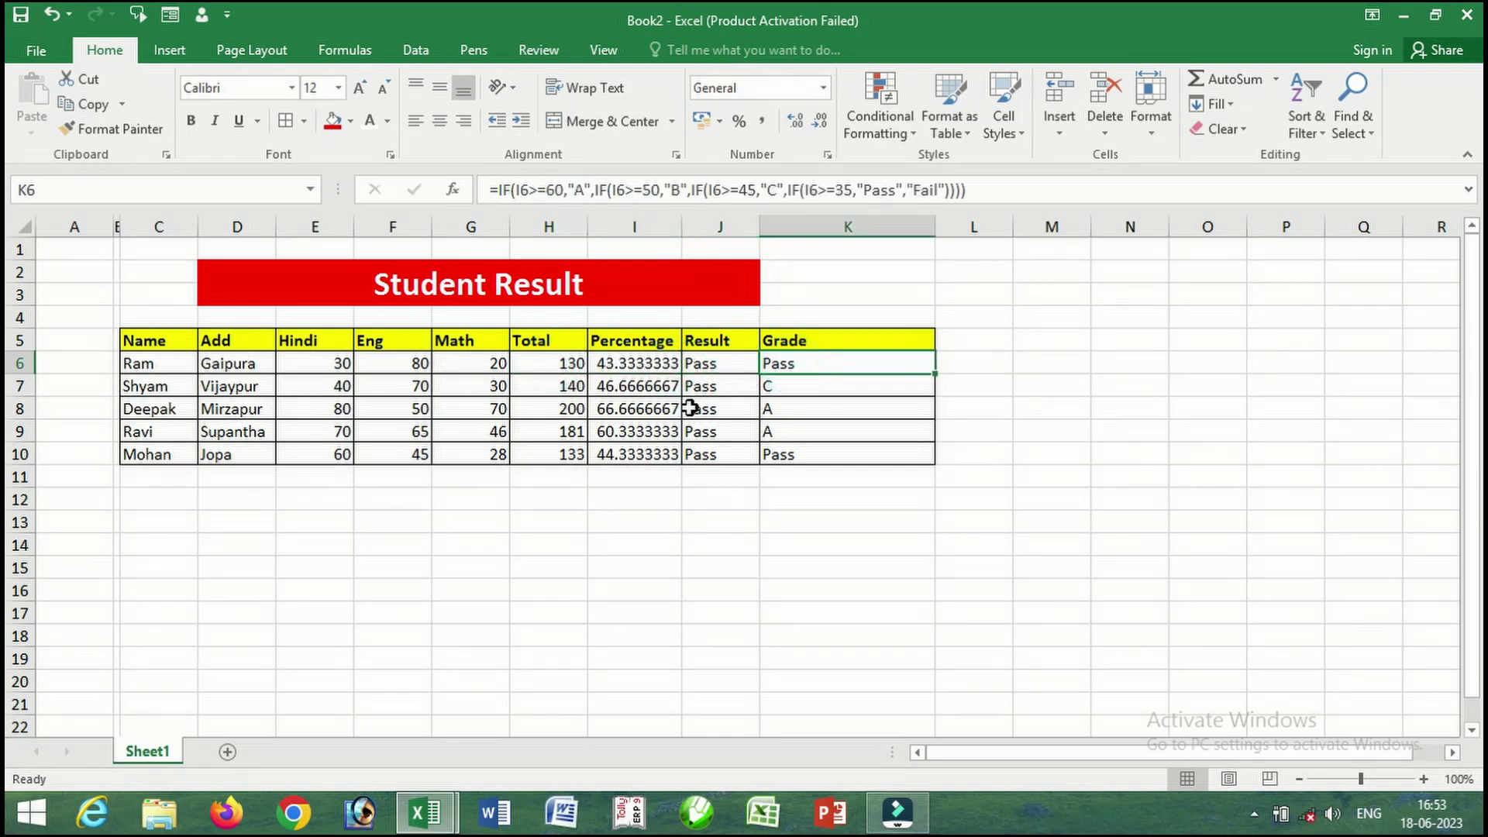
left_click(689, 451)
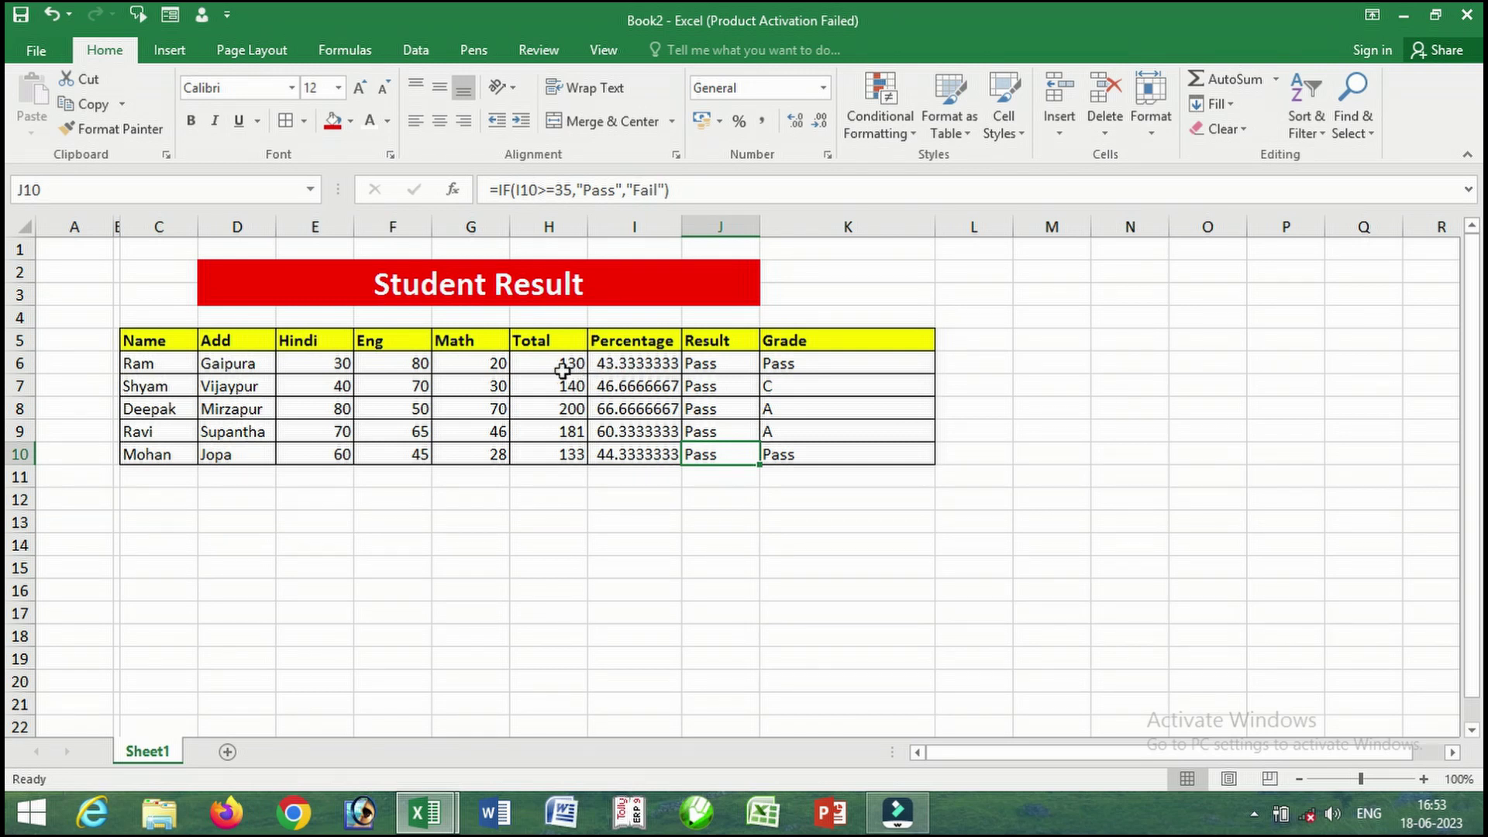
Clear all calculated cells in H6:K10, leaving H6 selected
left_click_drag(560, 368, 826, 452)
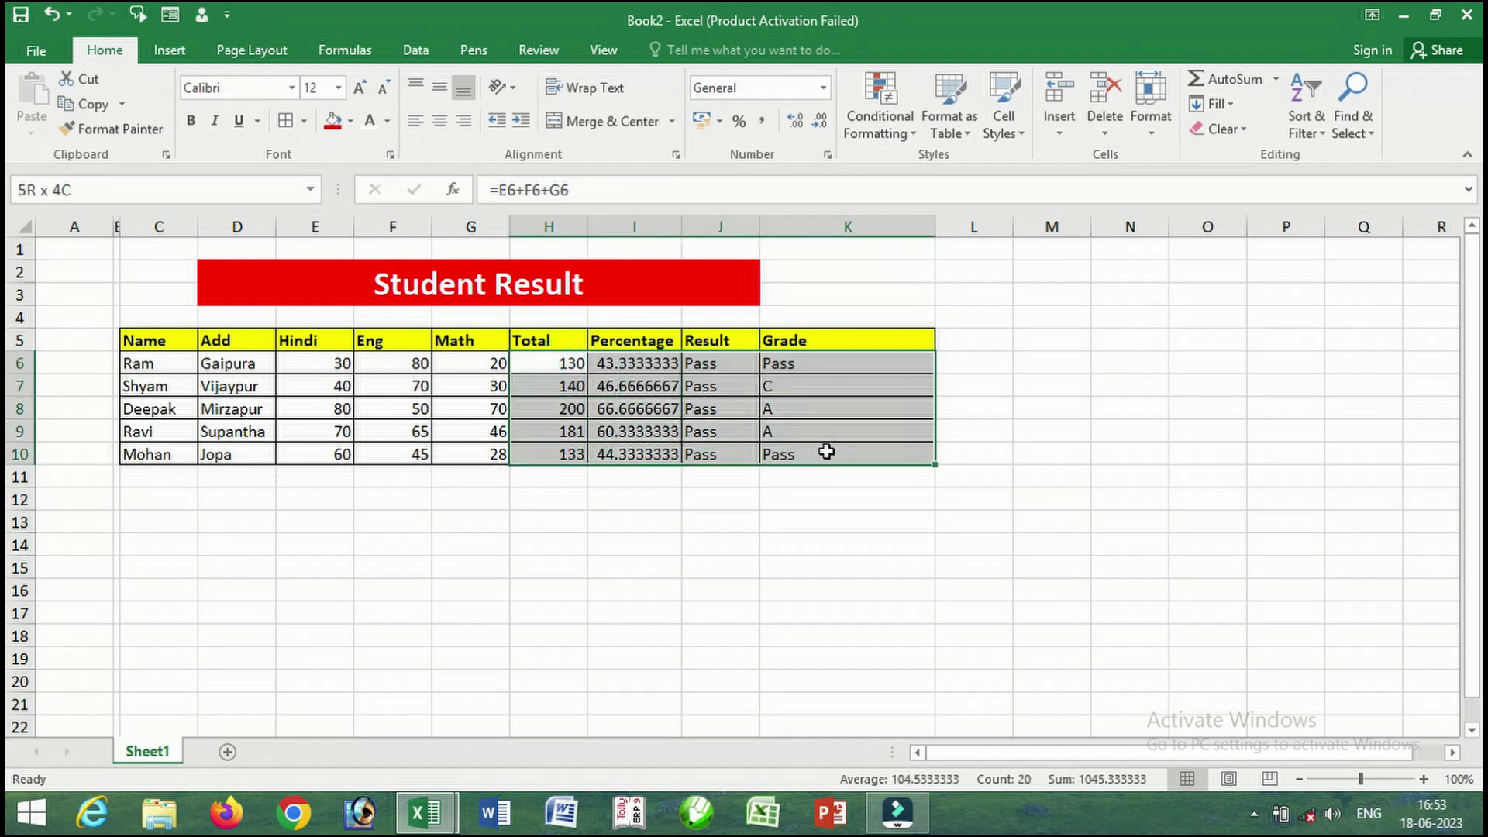
key("Delete")
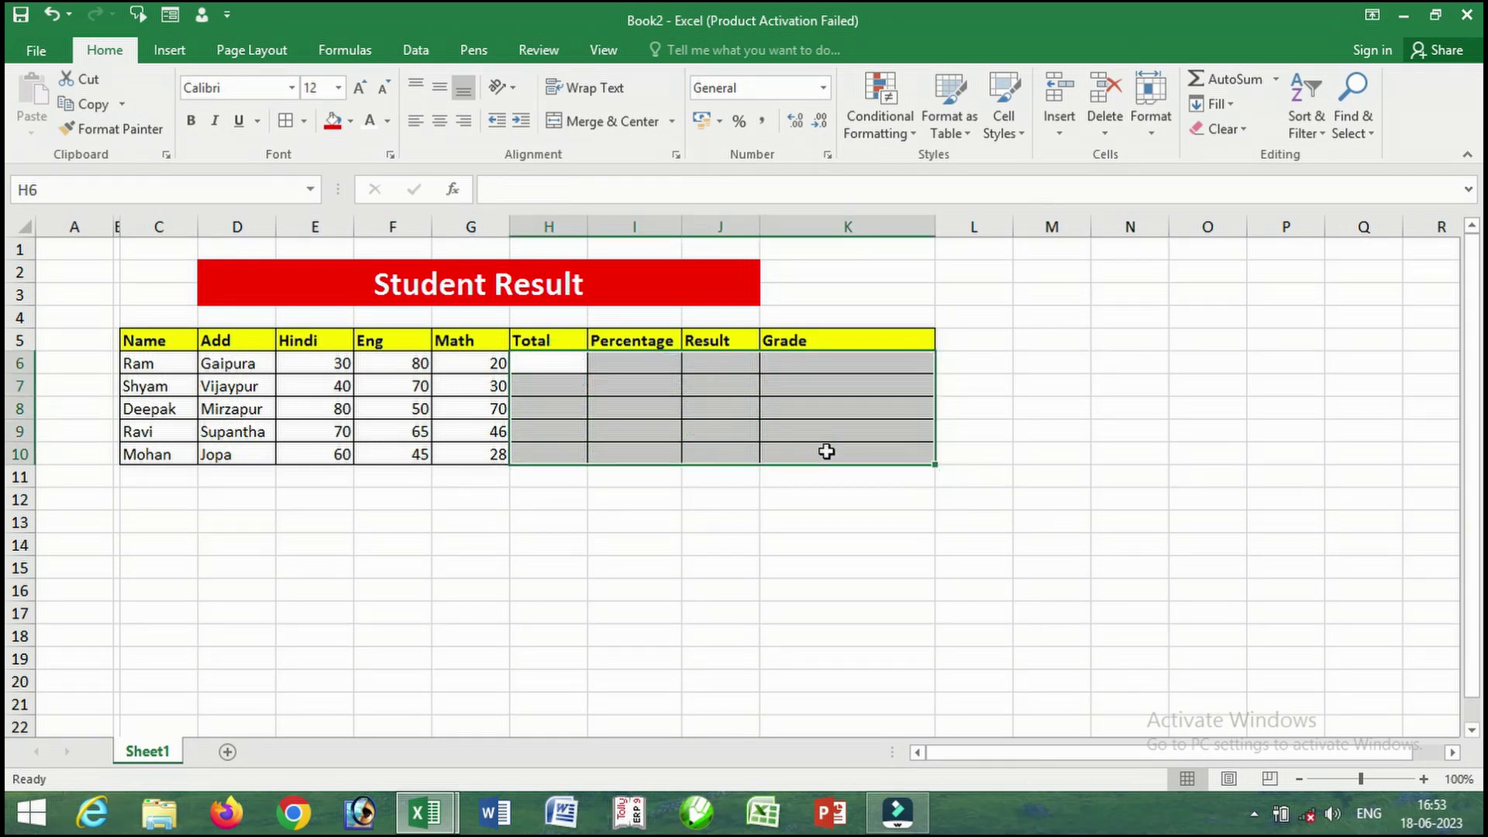
left_click(547, 363)
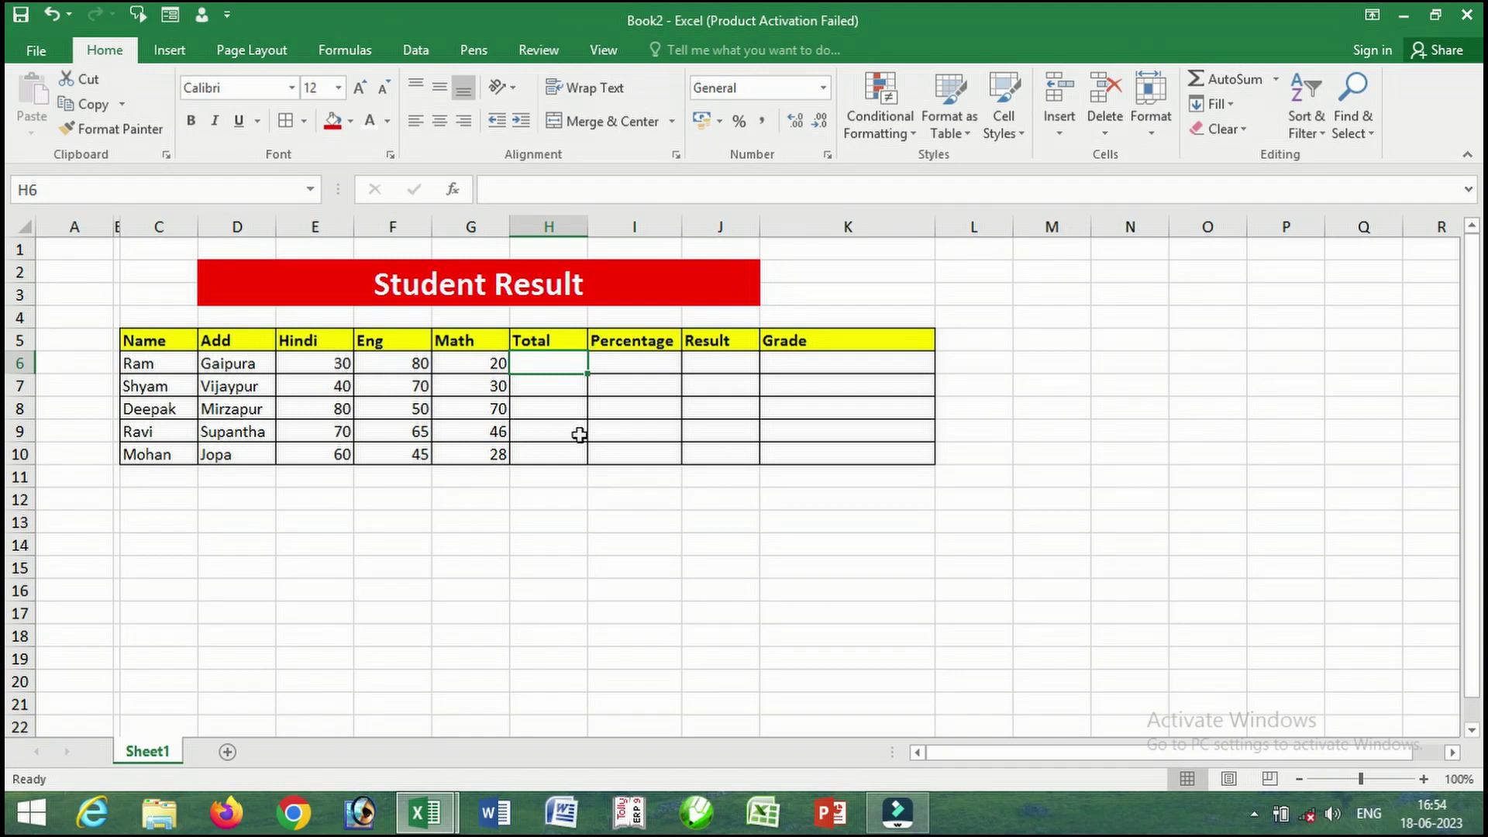
Enter the hard-coded total =30+80+20 in H6
type("=")
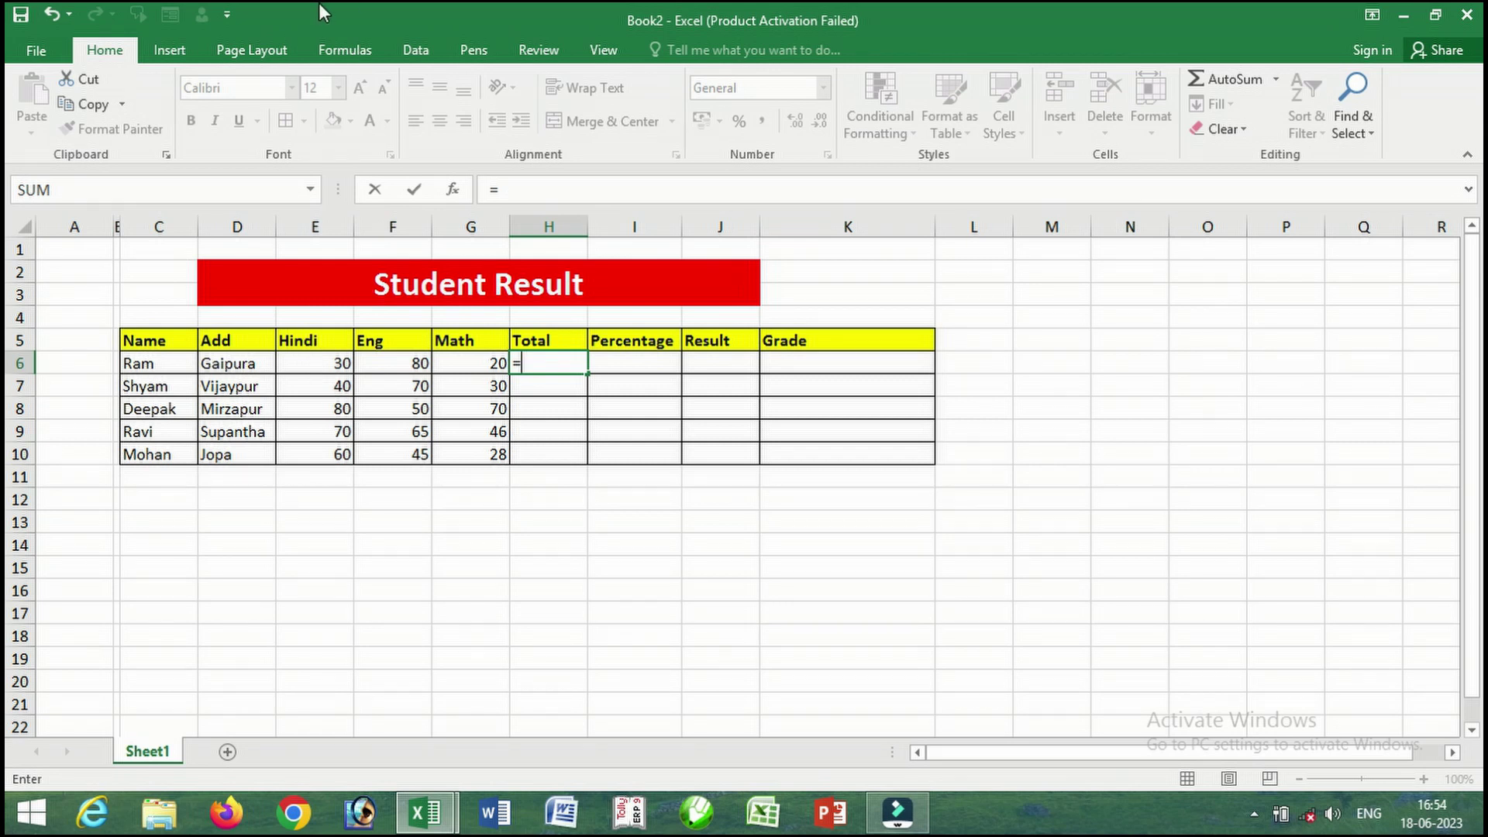
type("30")
type("+")
type("80")
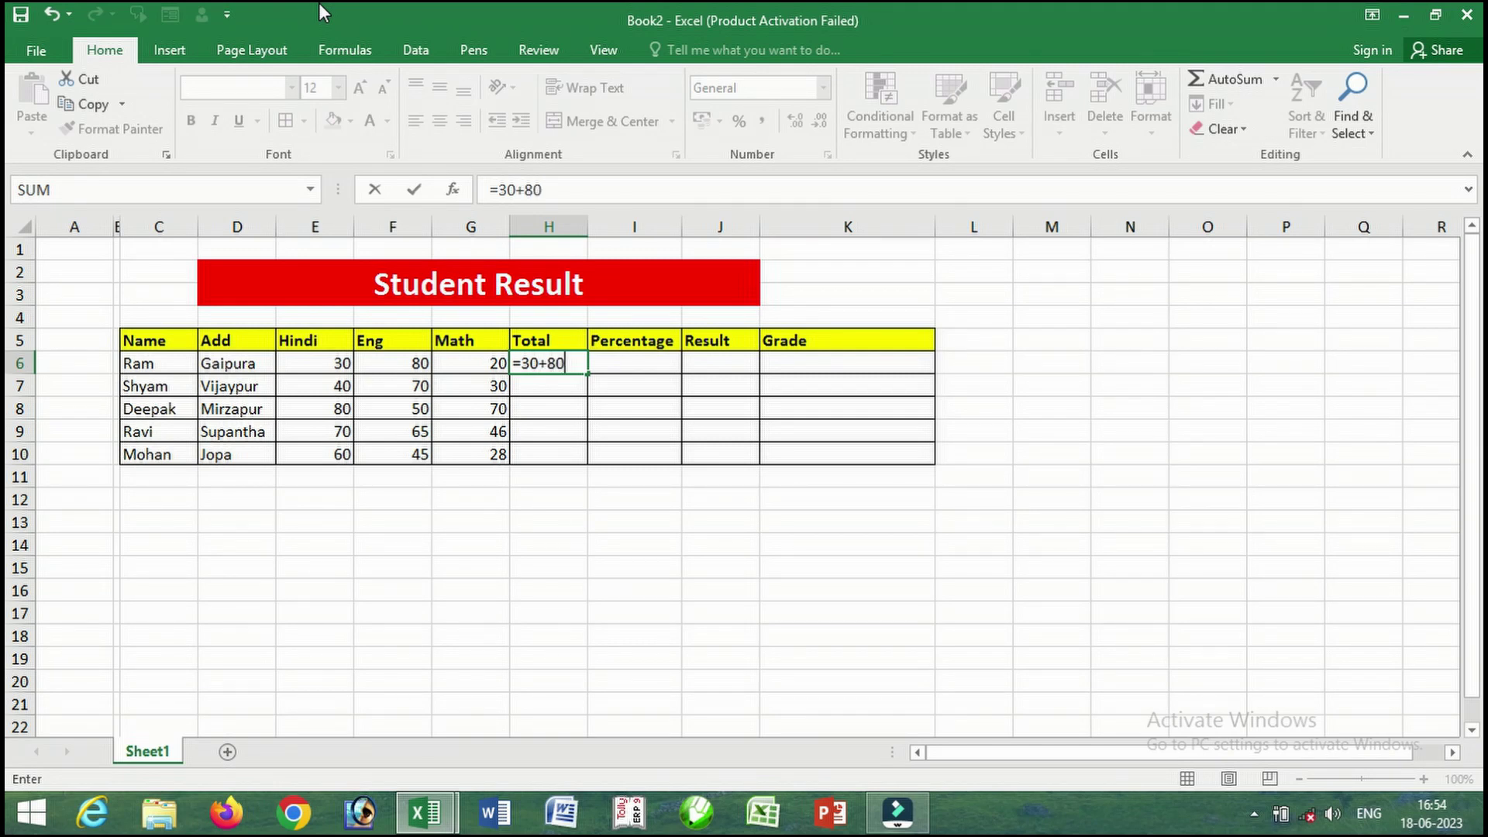
type("+2")
type("0")
key("Return")
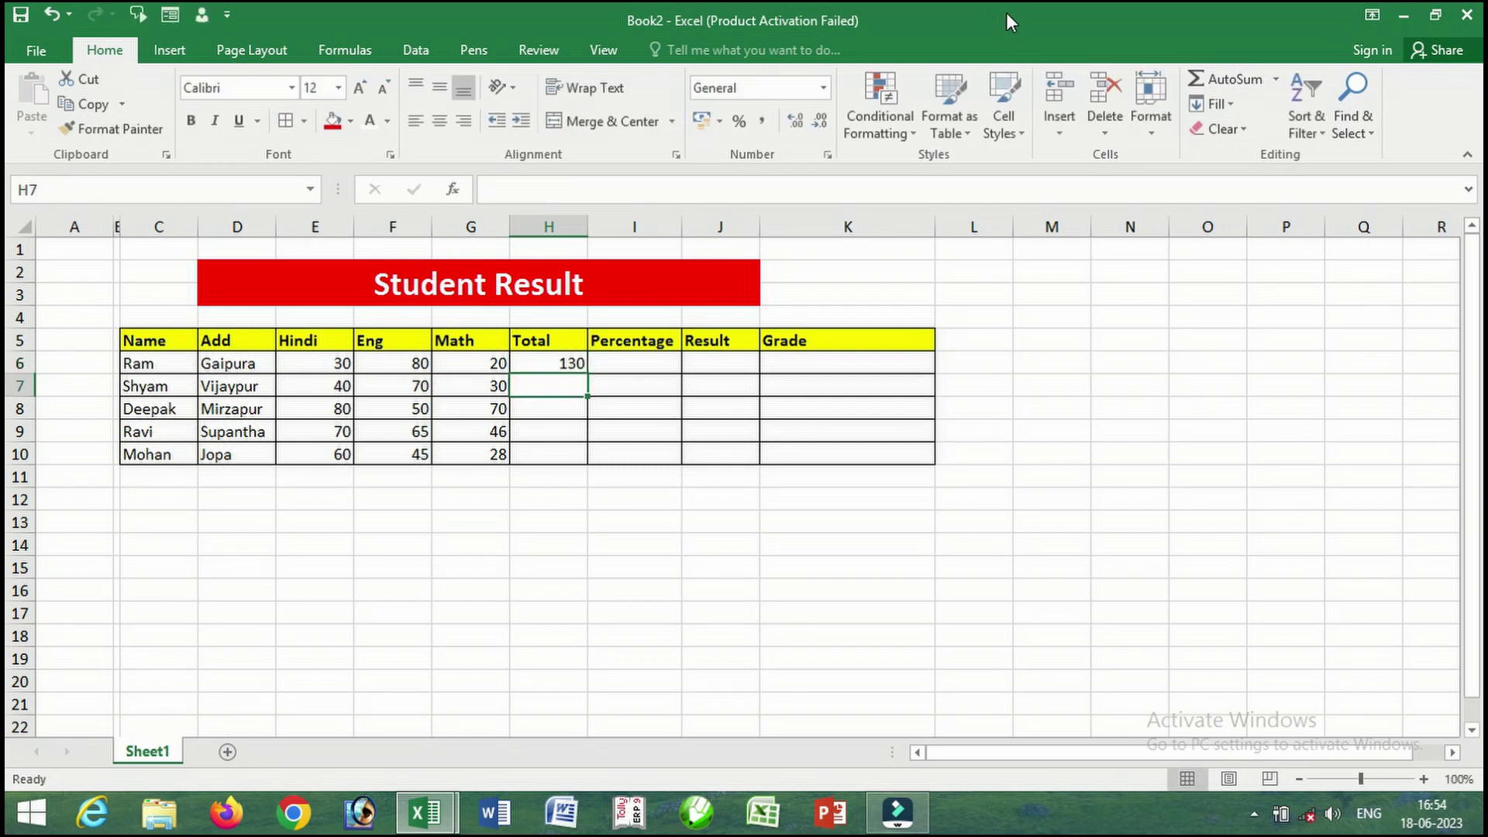
Fill the 130 total down to H10, then clear H6
left_click(541, 366)
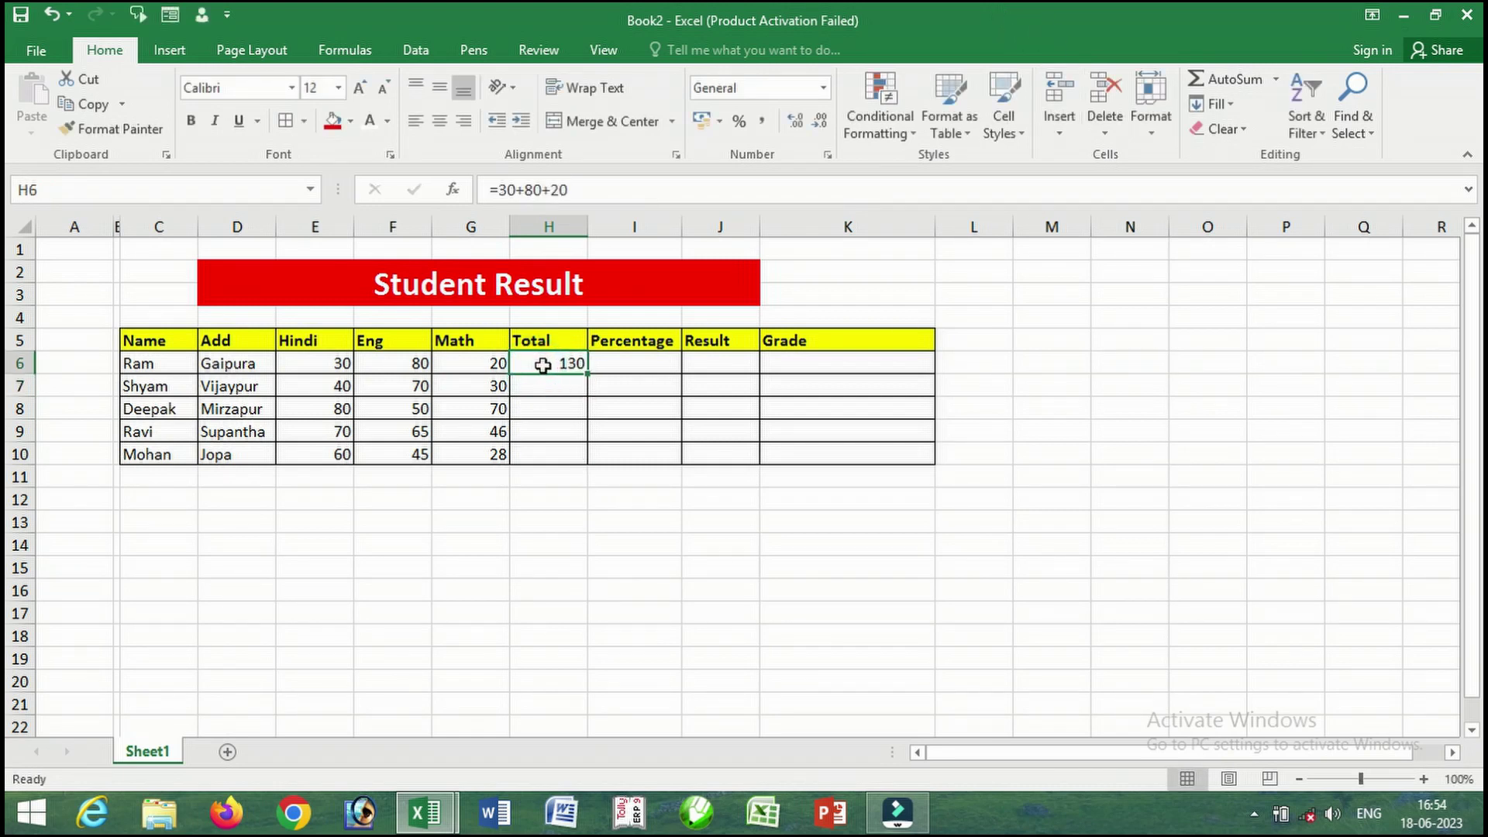
left_click(588, 377)
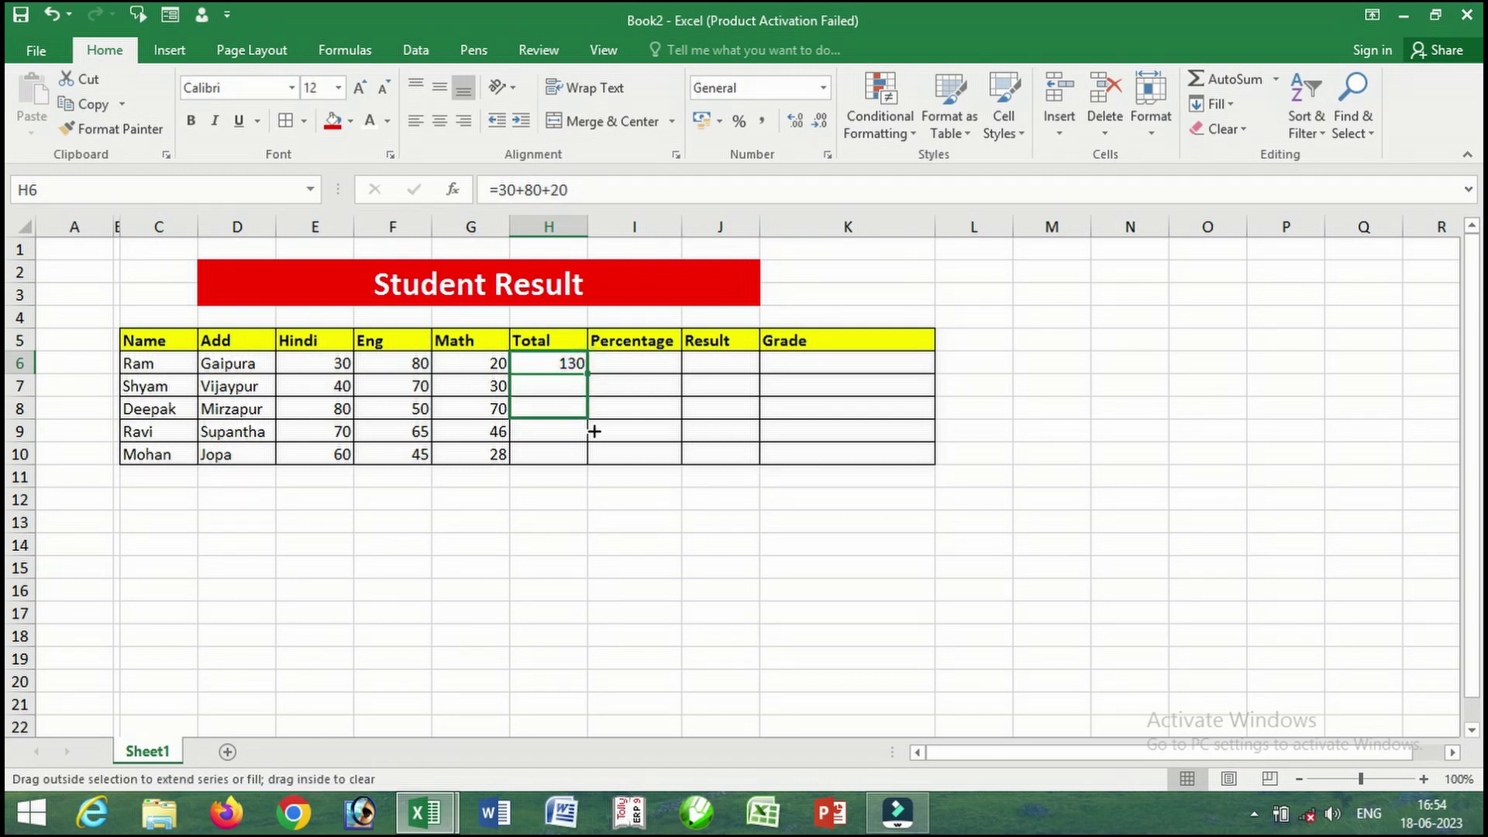
left_click_drag(586, 378, 589, 461)
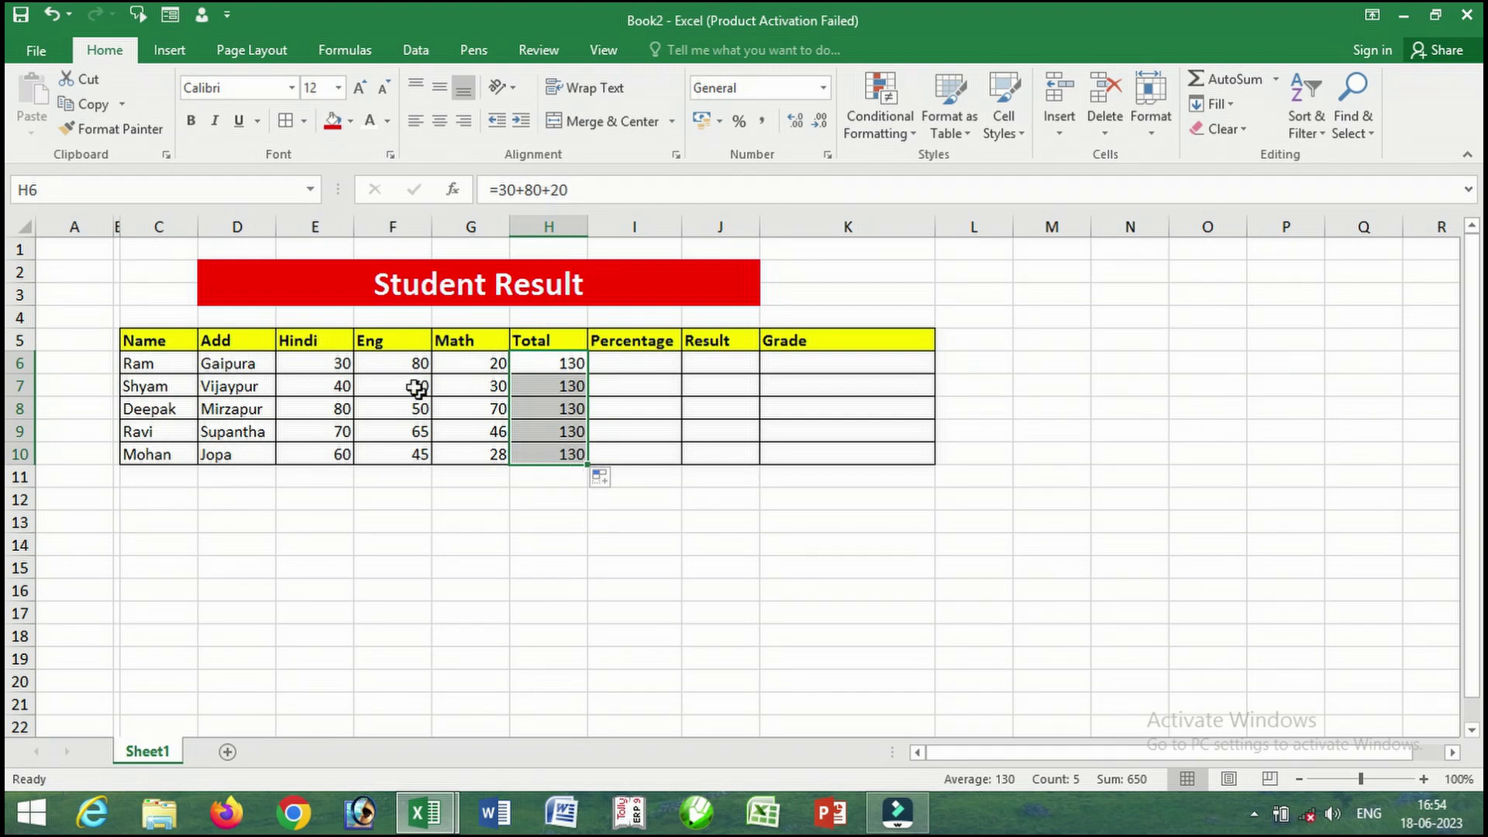
left_click(537, 367)
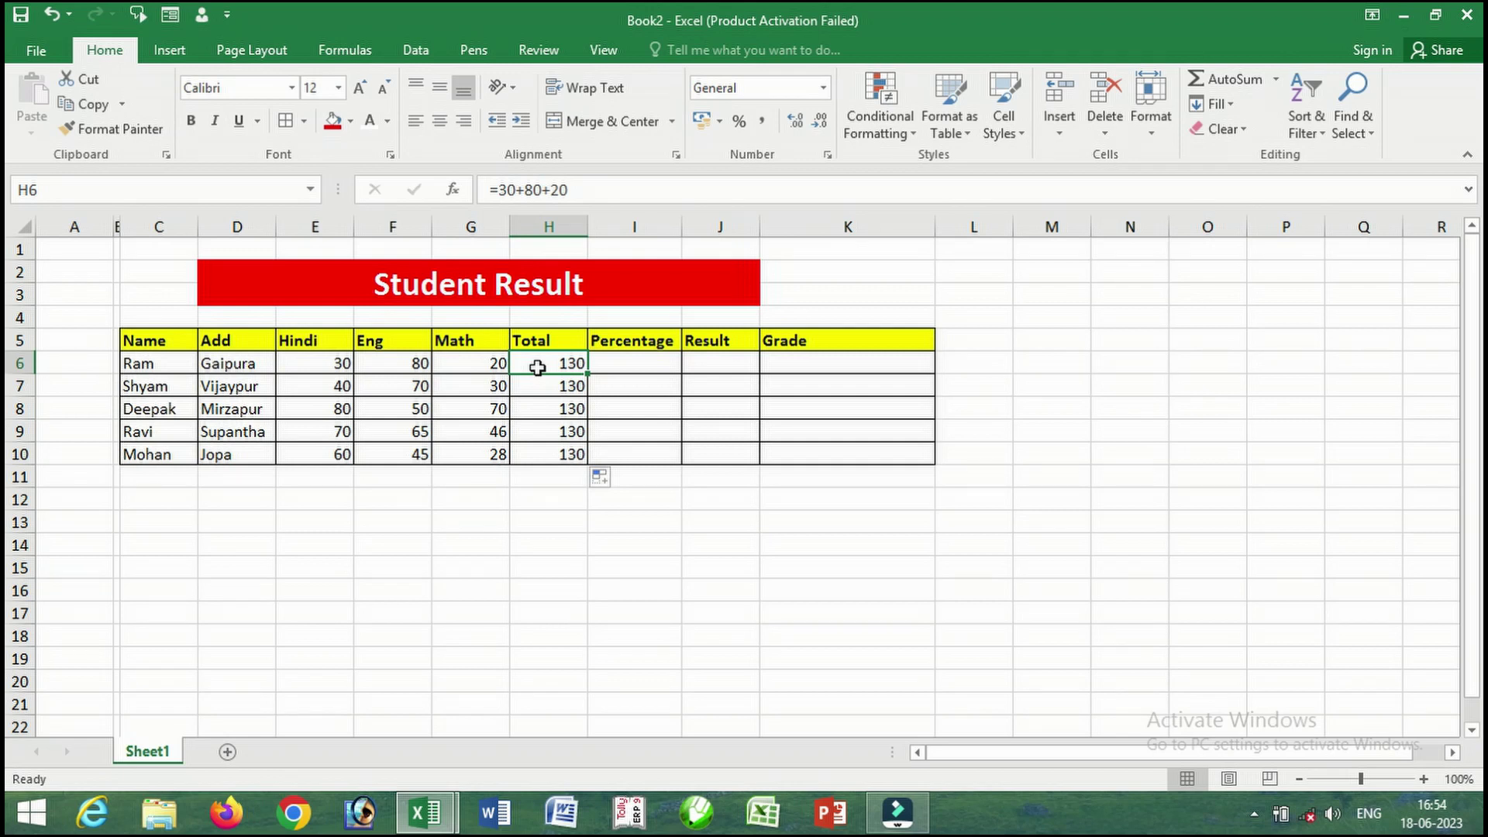
key("Delete")
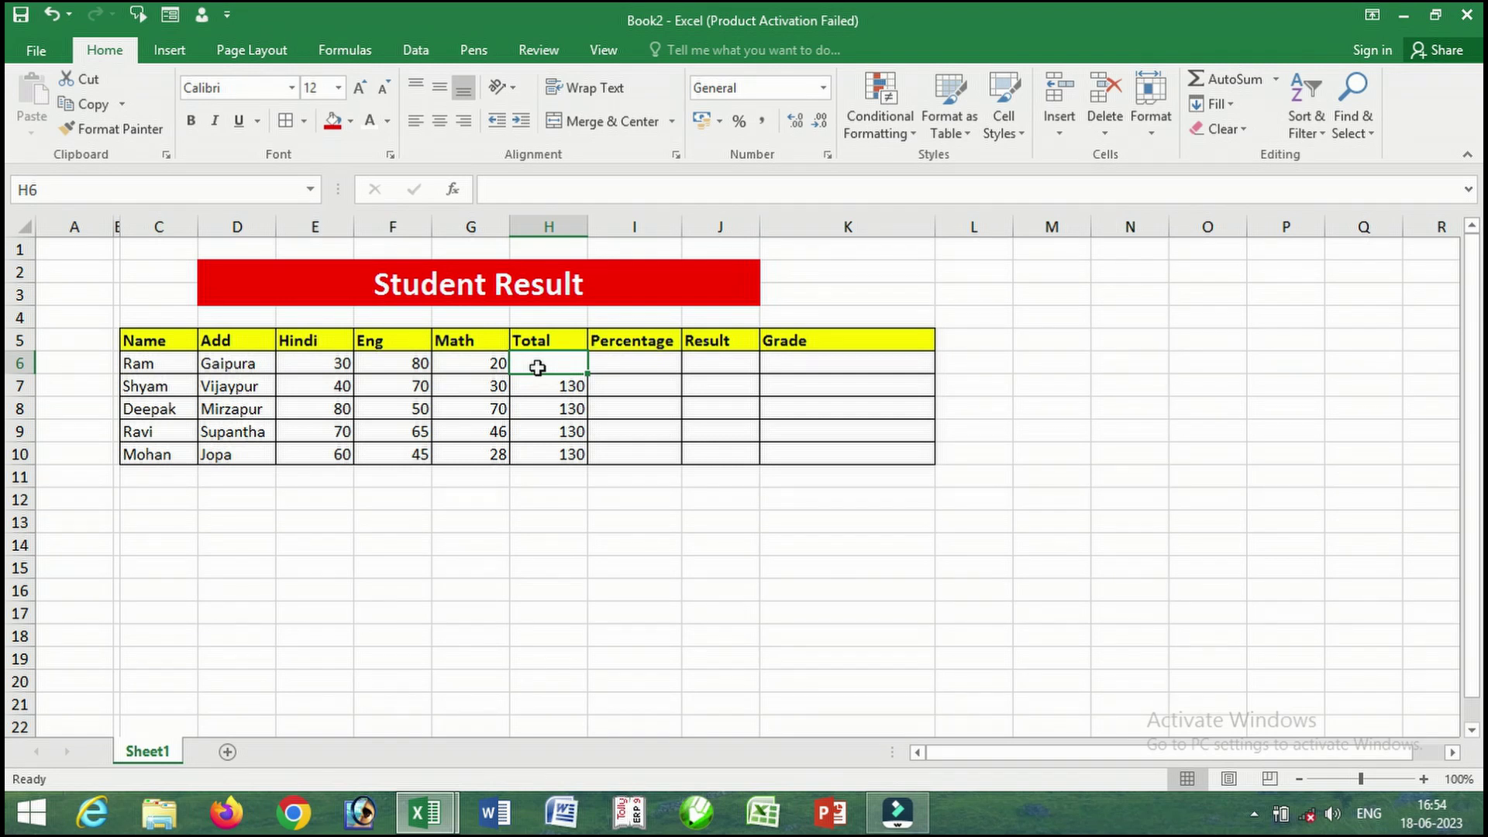
Enter the total formula =E6+F6+G6 in H6
type("=")
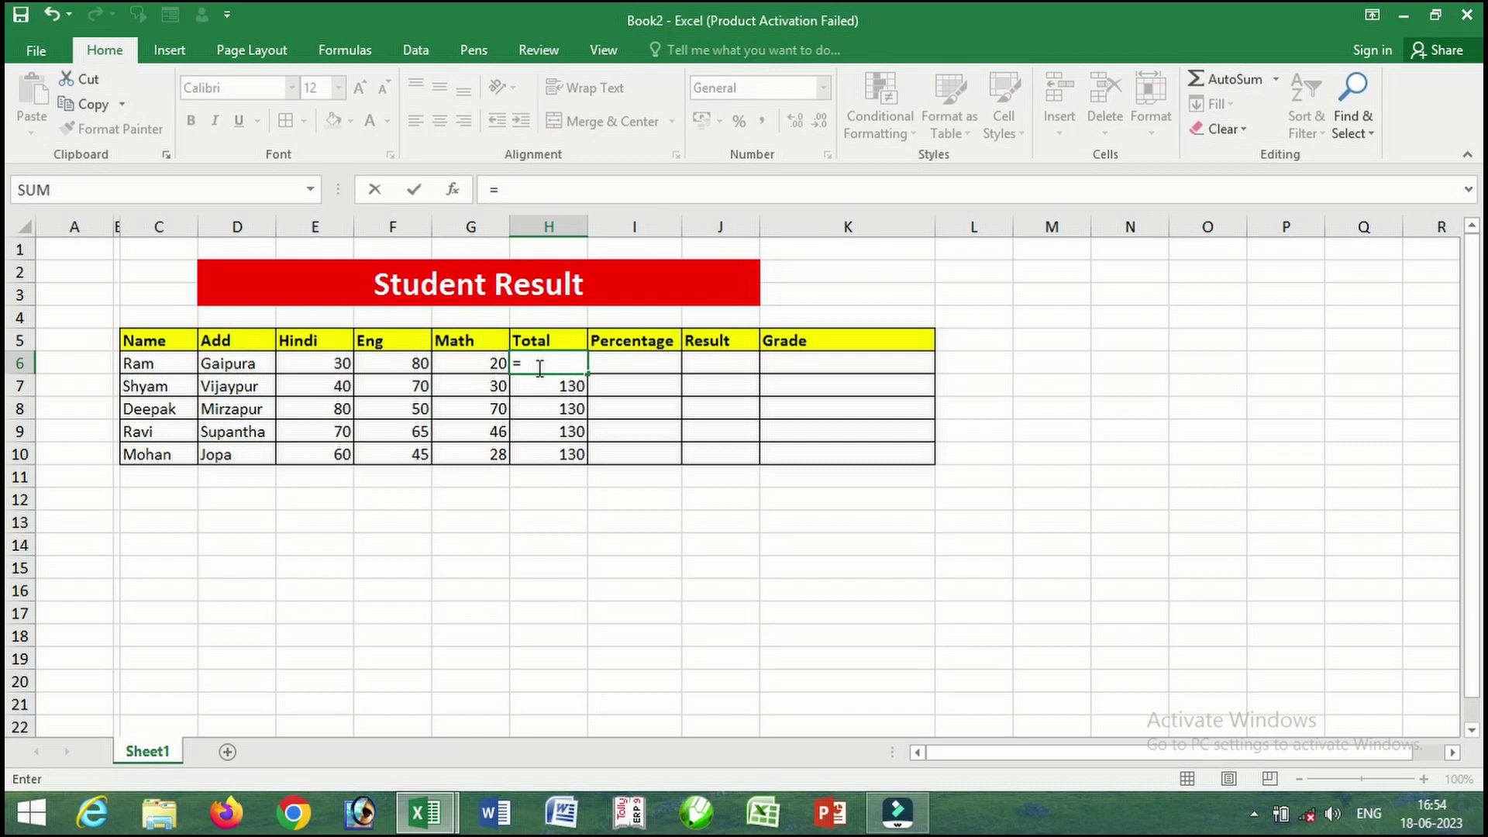
left_click(335, 363)
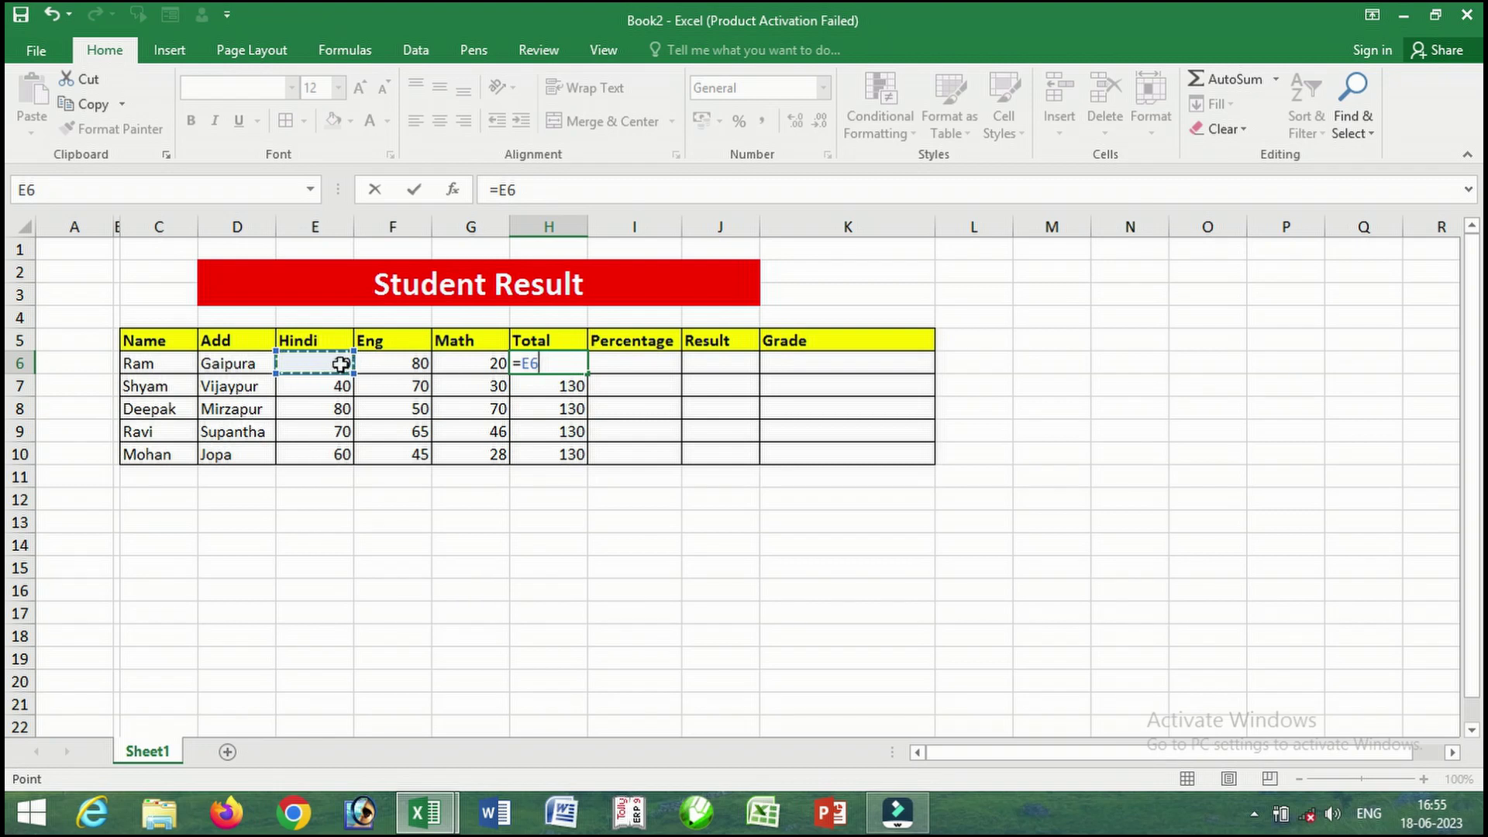
type("+")
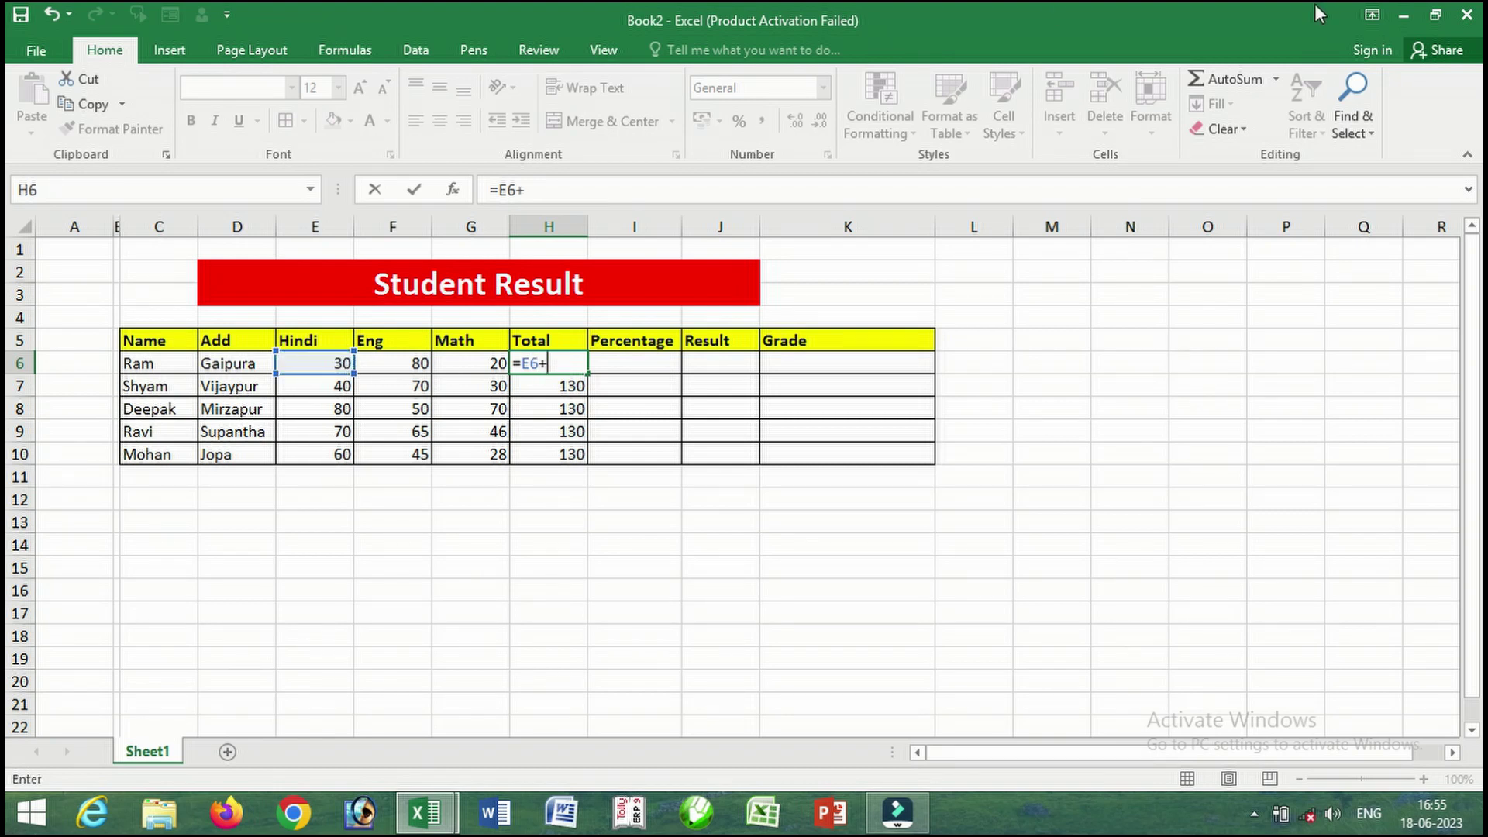
left_click(393, 363)
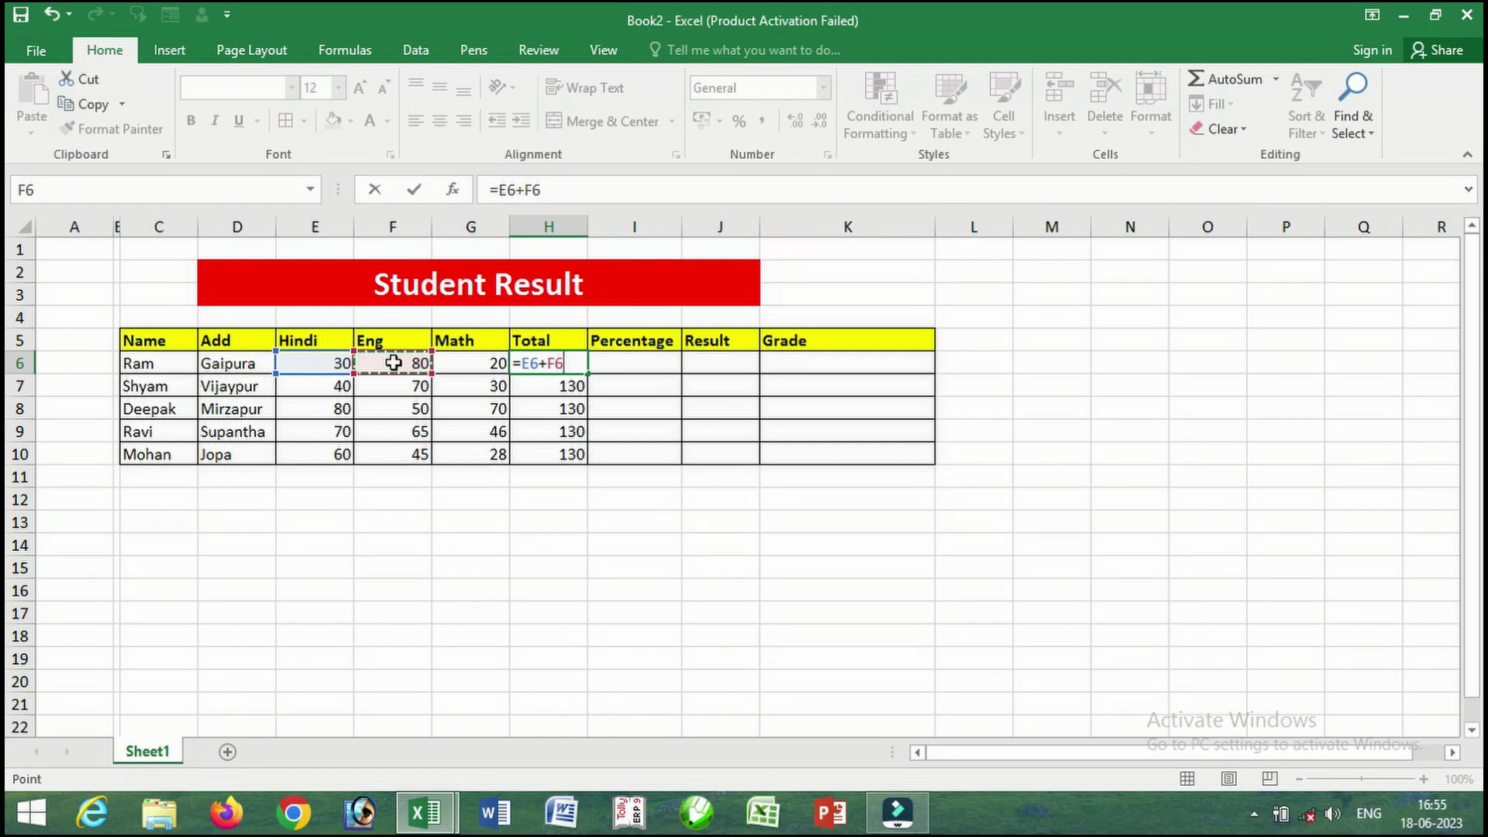
type("+")
type("g")
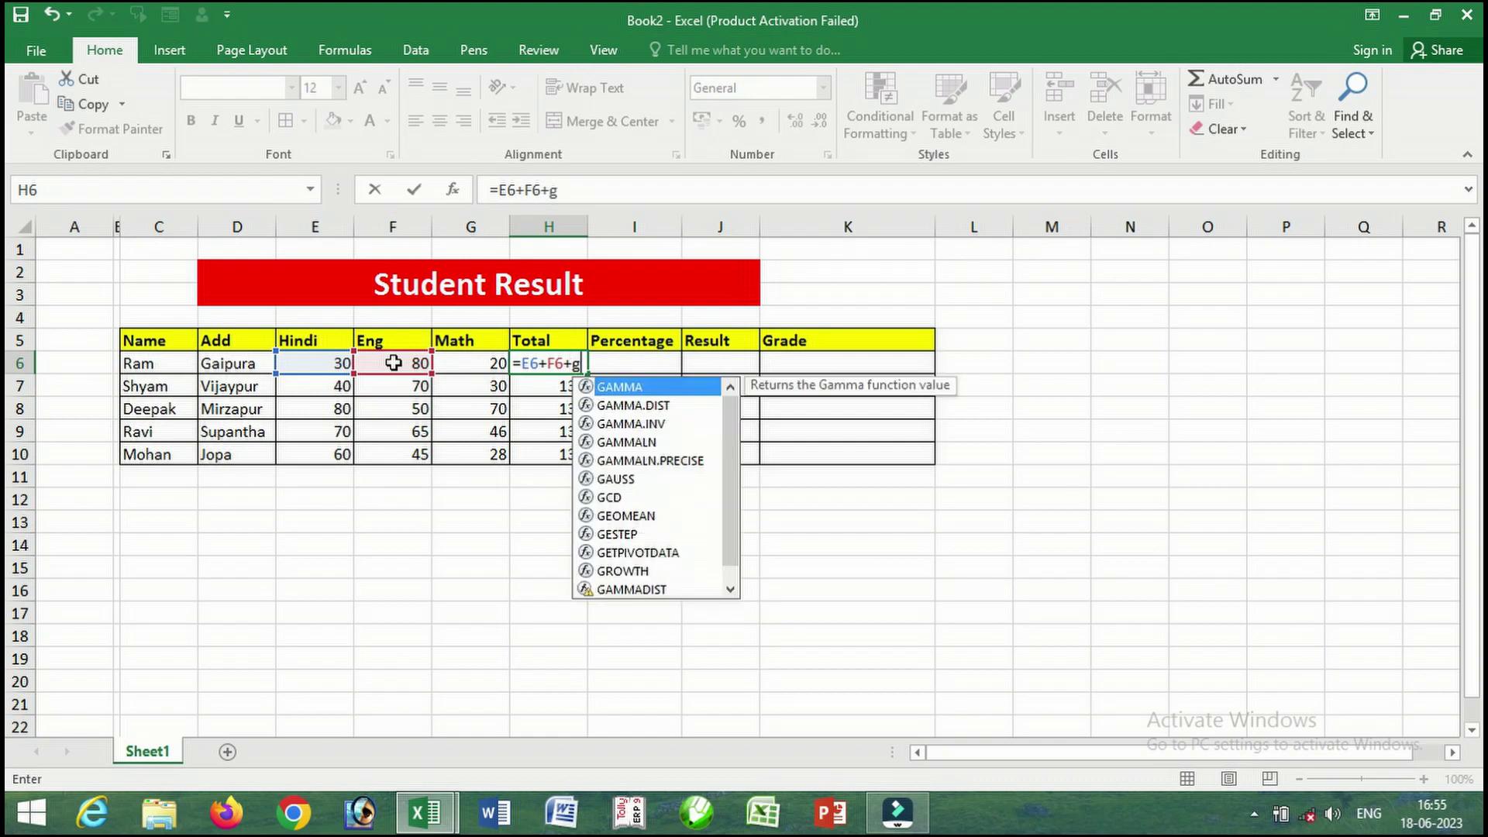
type("6")
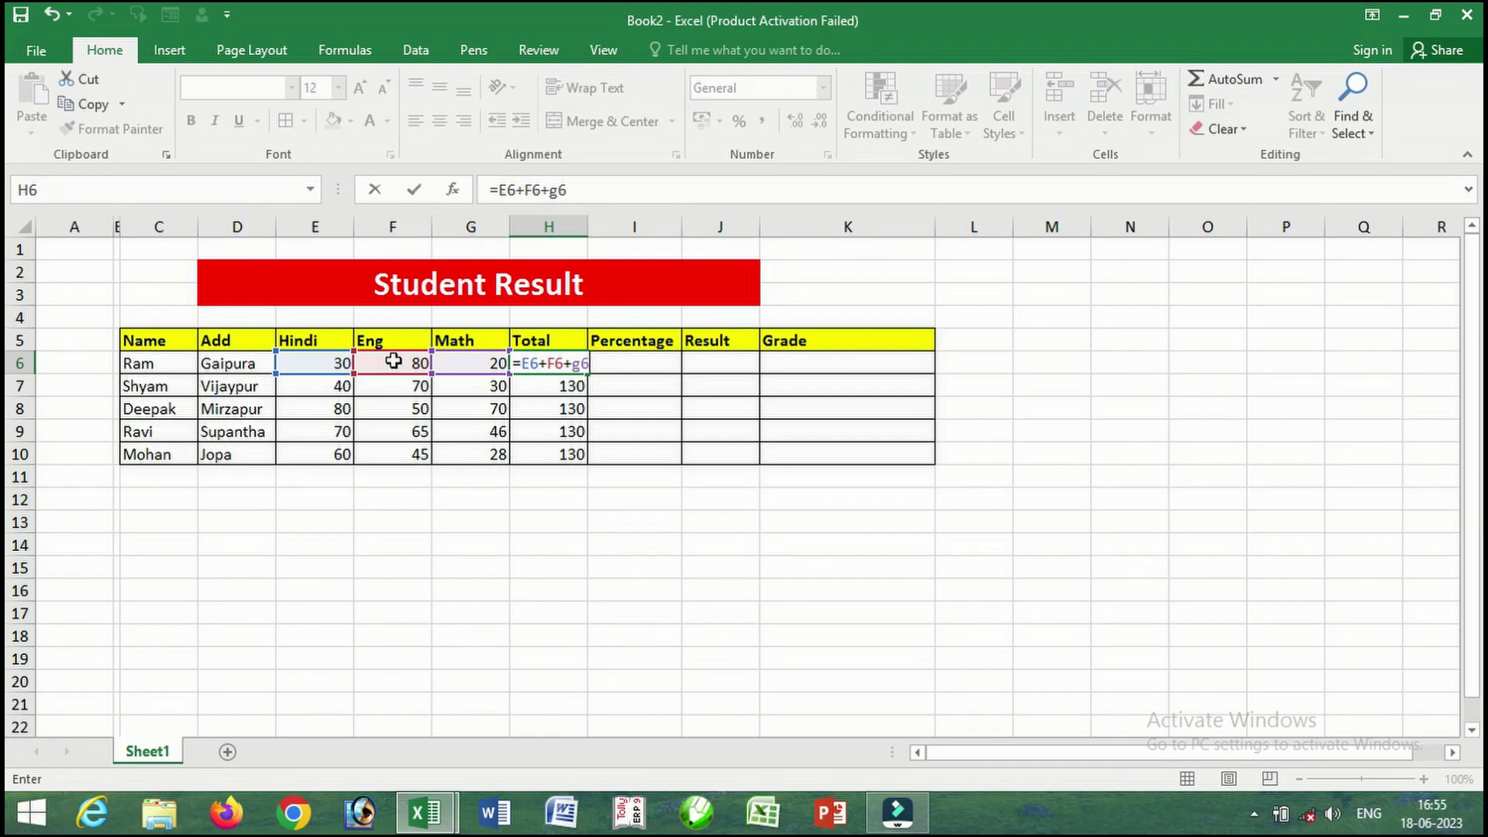
key("Return")
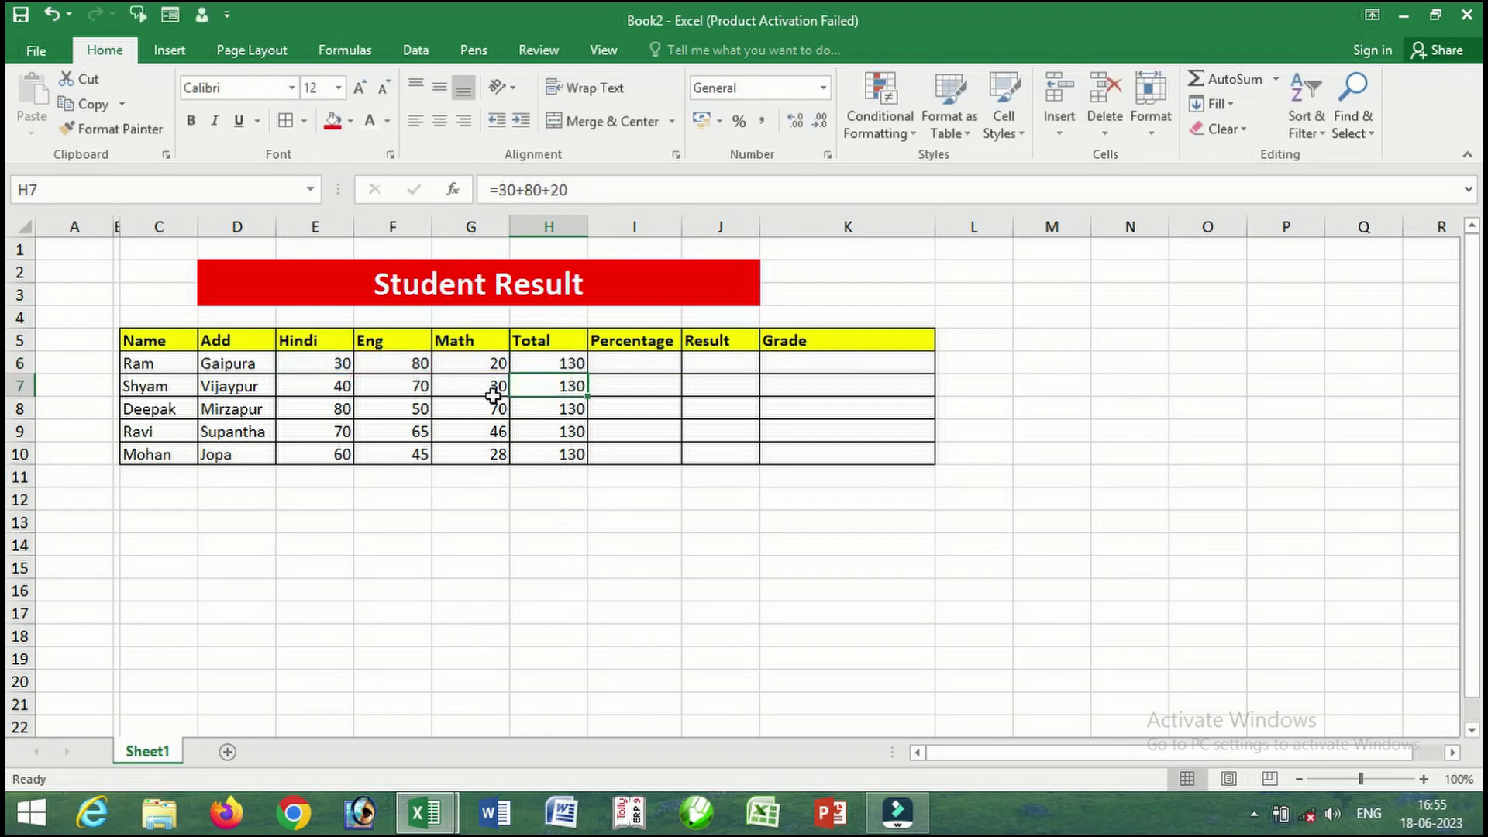
Fill the total formula down the Total column to Mohan's row, H10
left_click(556, 366)
left_click_drag(588, 372, 589, 437)
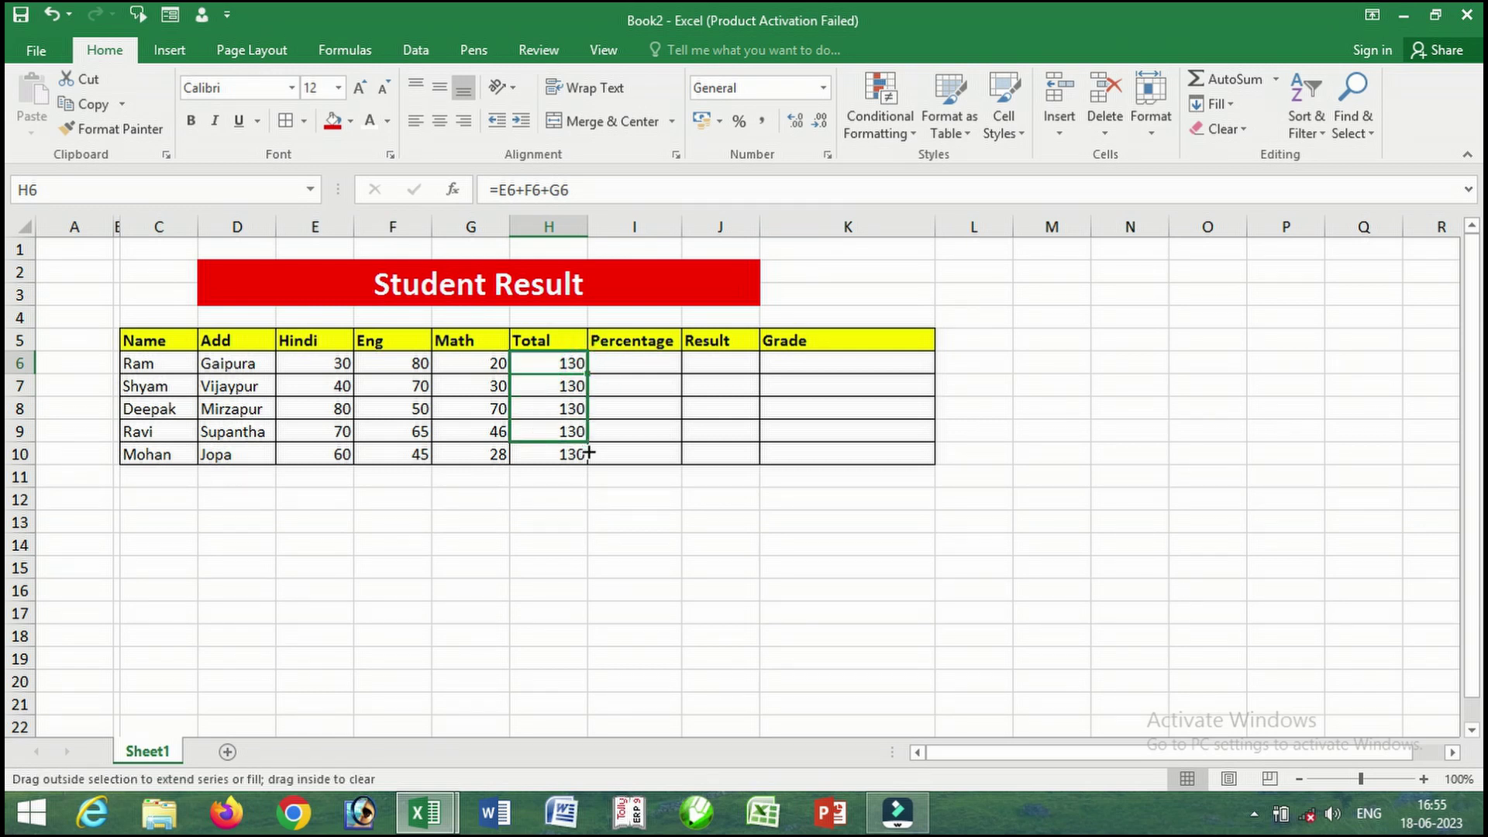
left_click_drag(589, 436, 589, 459)
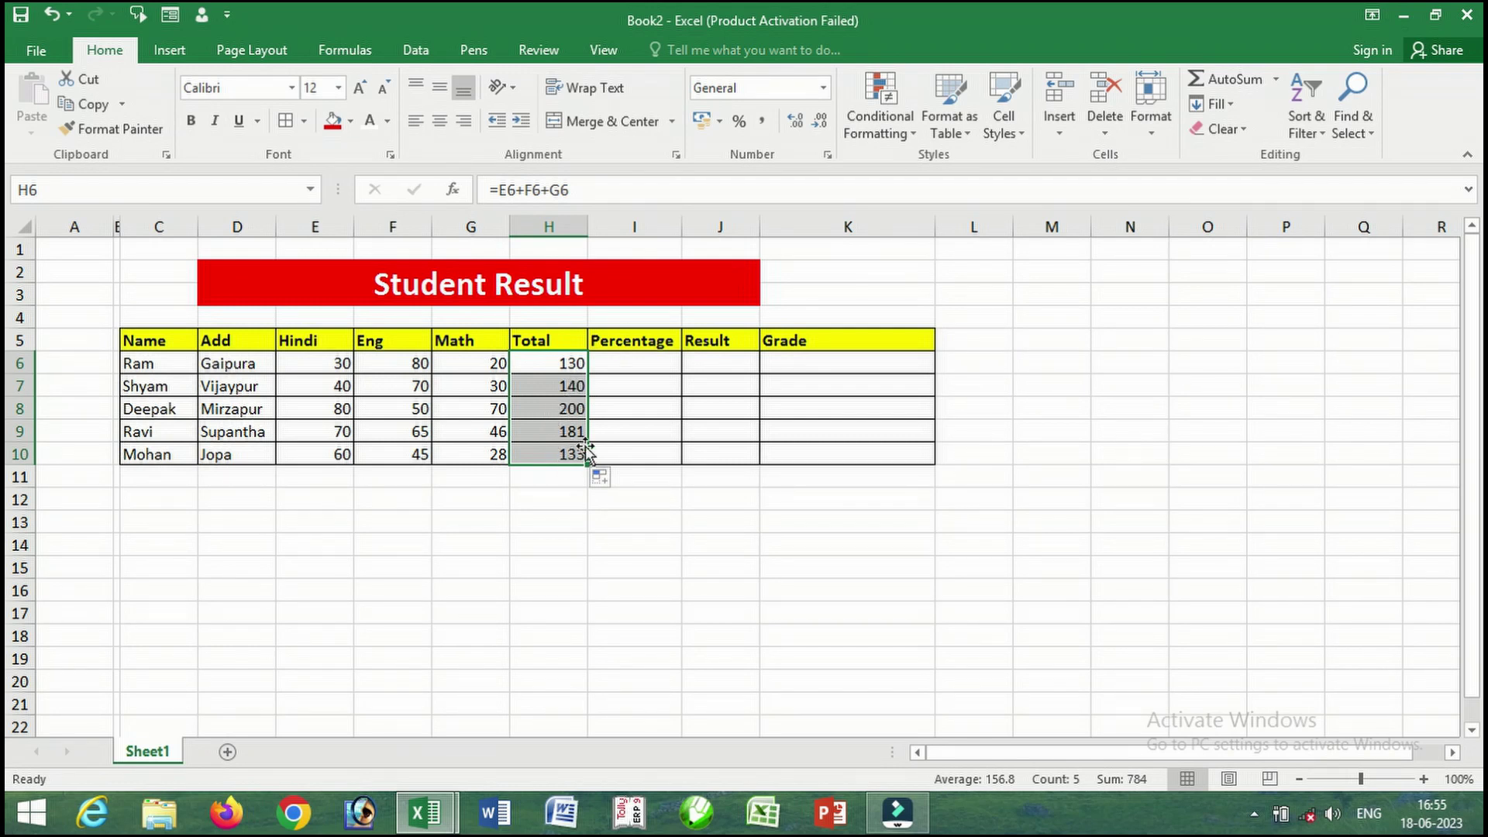
left_click(626, 366)
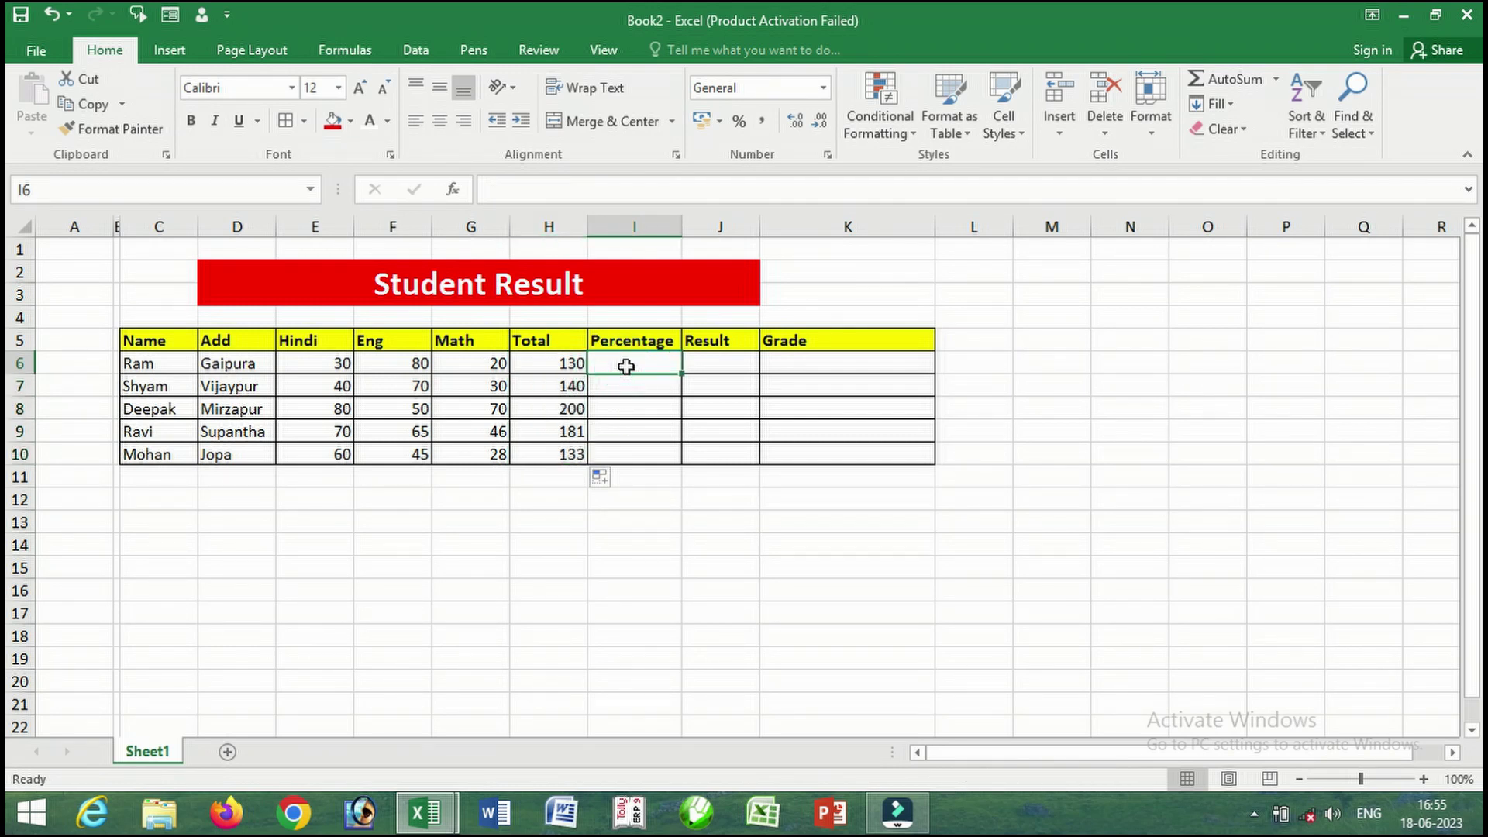
Enter =H6/300*100 in I6 and fill it down to I10
type("=")
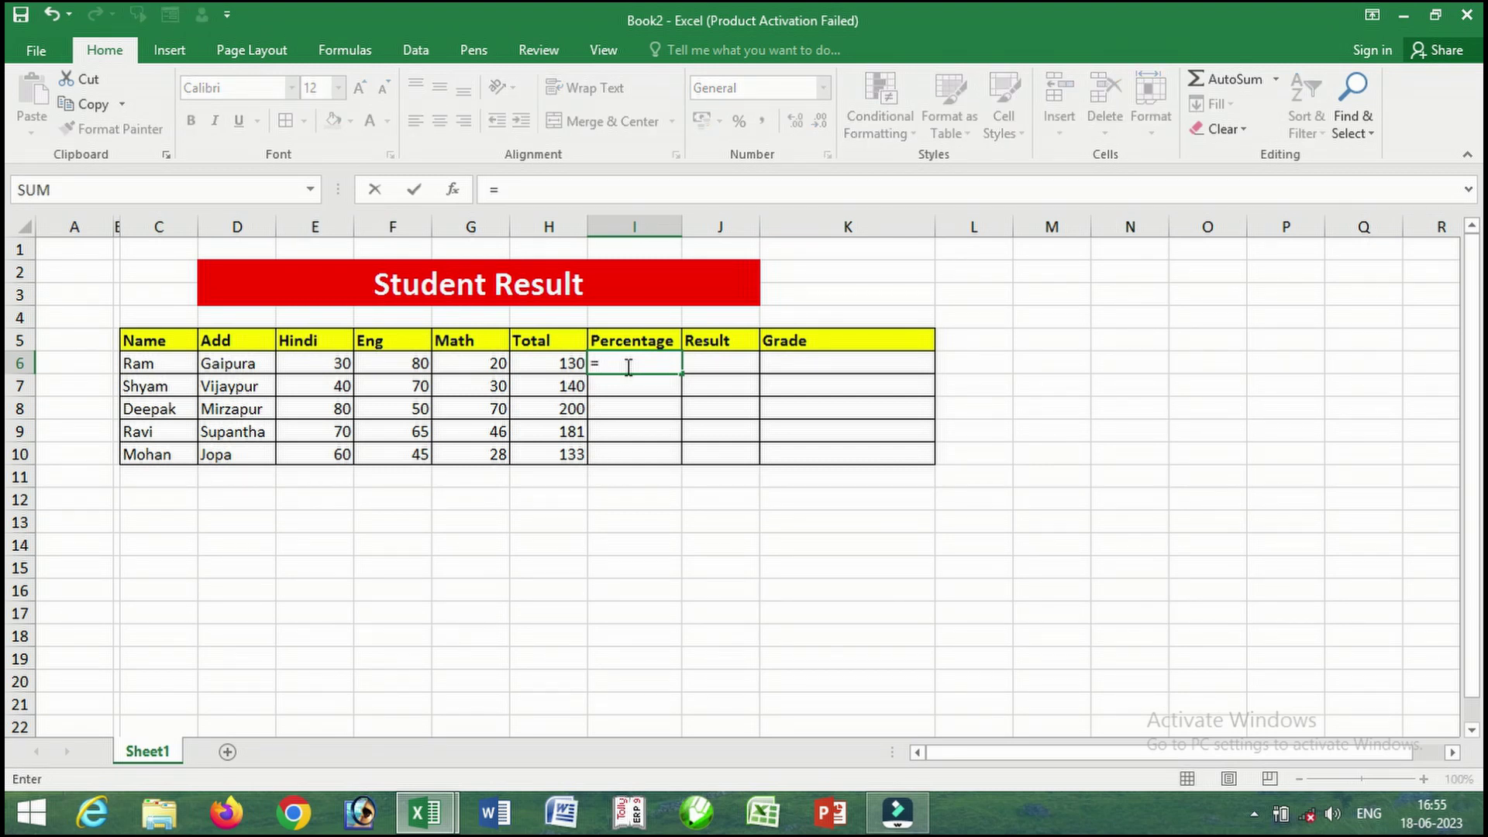
left_click(553, 366)
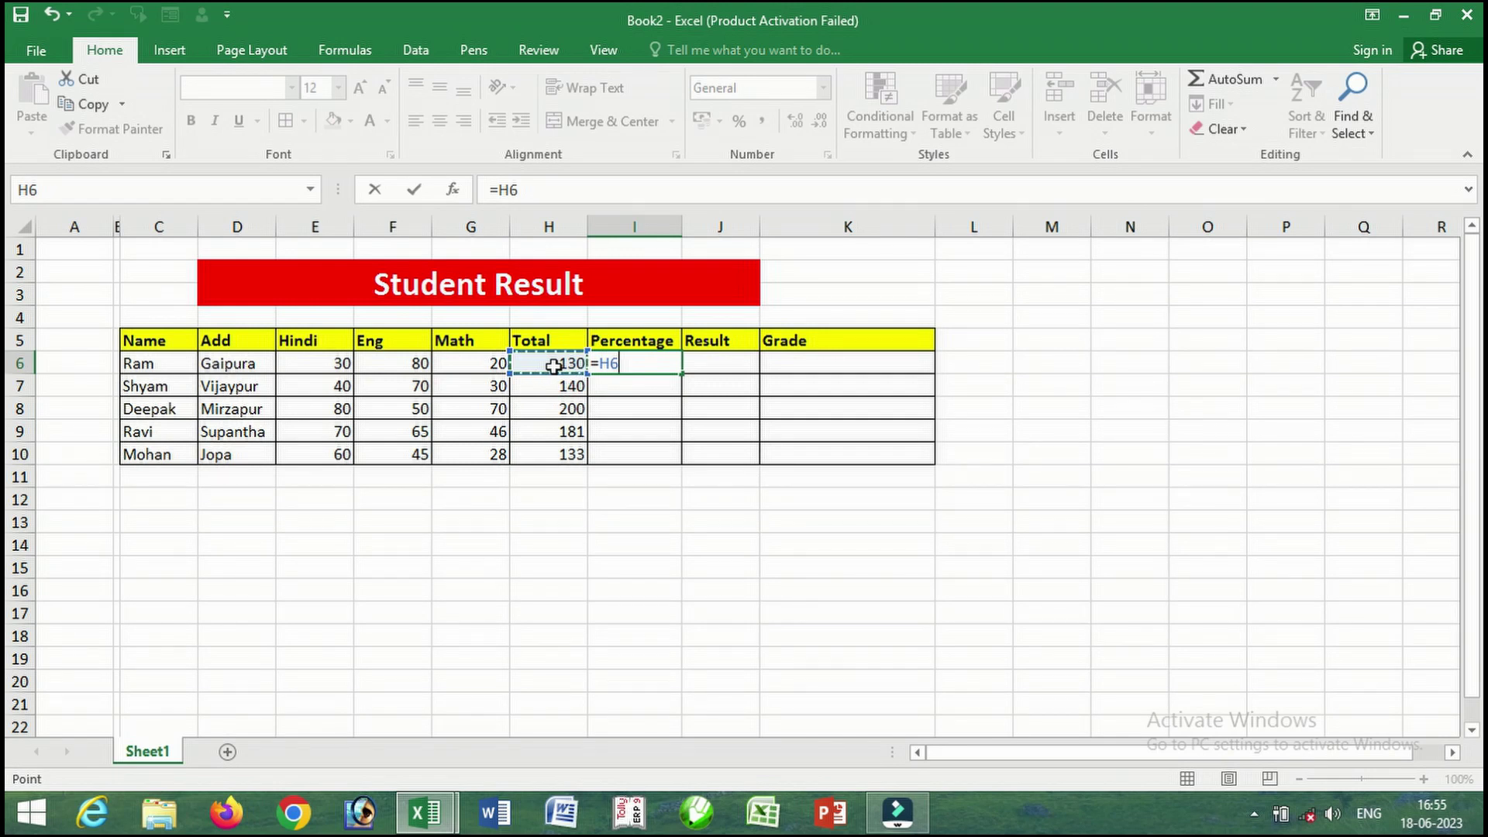
left_click(550, 363)
type("1")
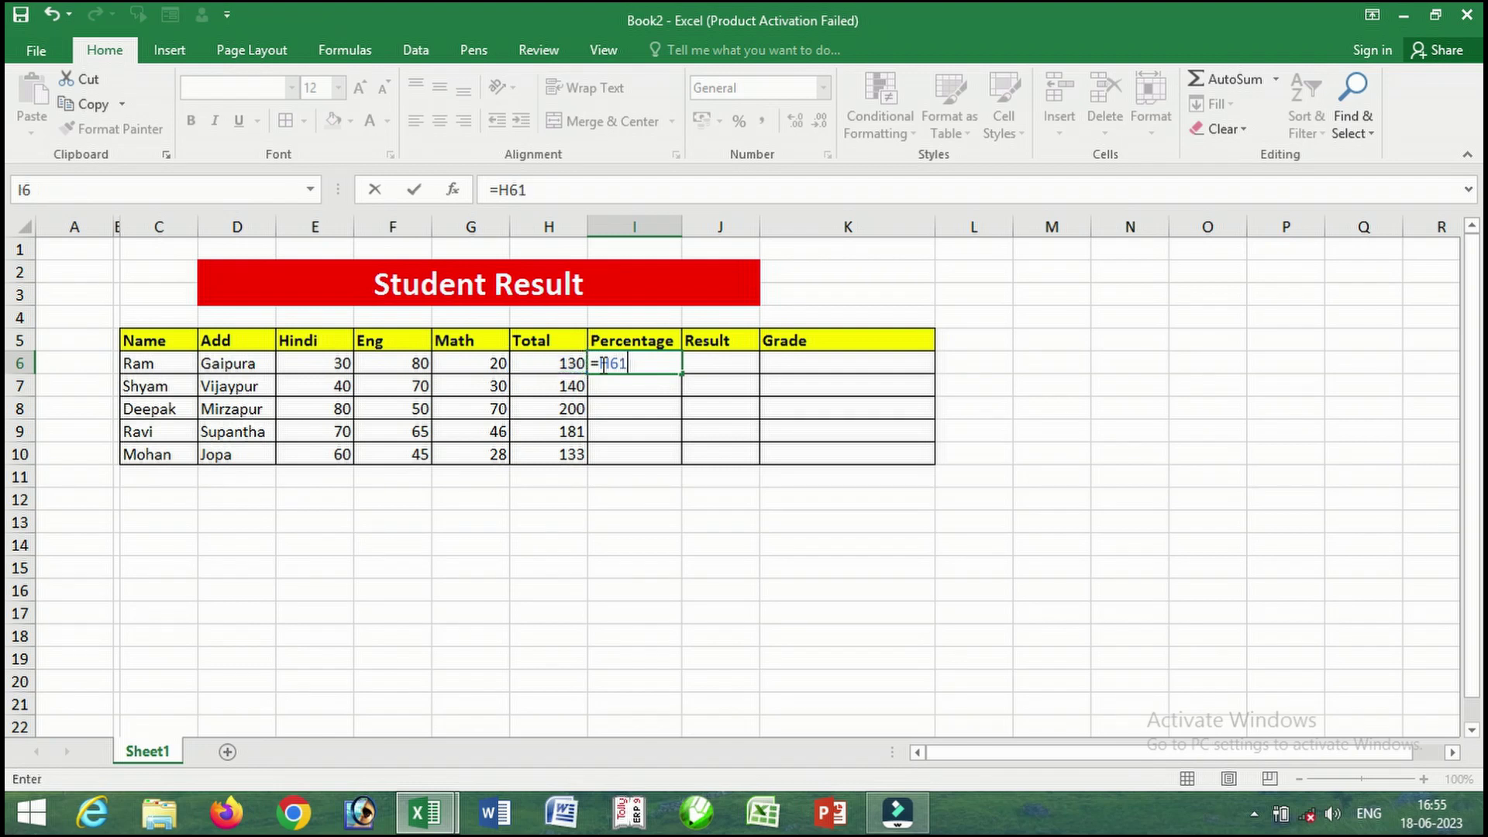
key("BackSpace")
type("300")
type("*")
left_click(623, 371)
type("/")
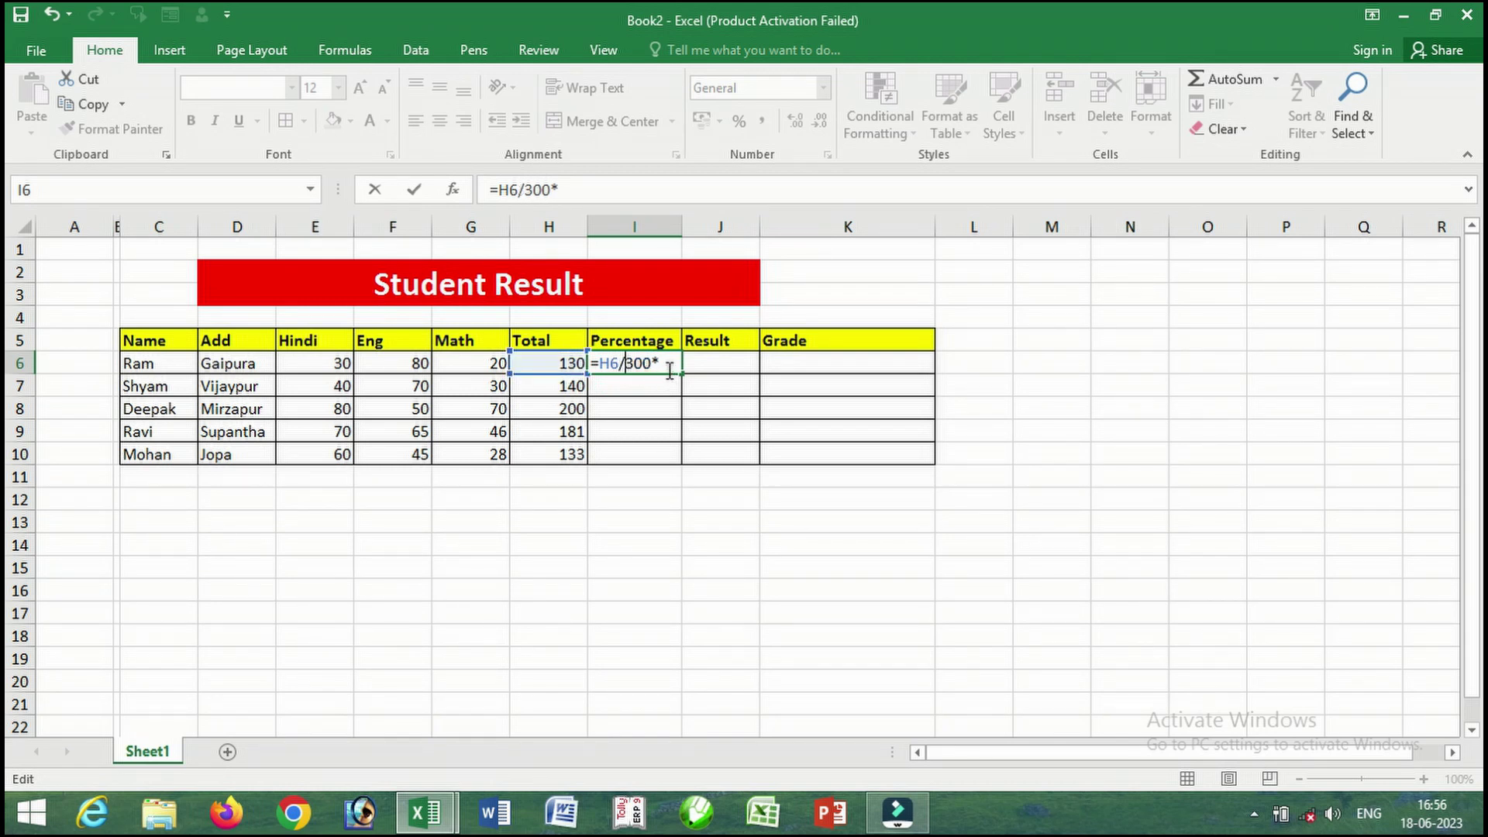
left_click(669, 370)
type("1")
type("00")
key("Return")
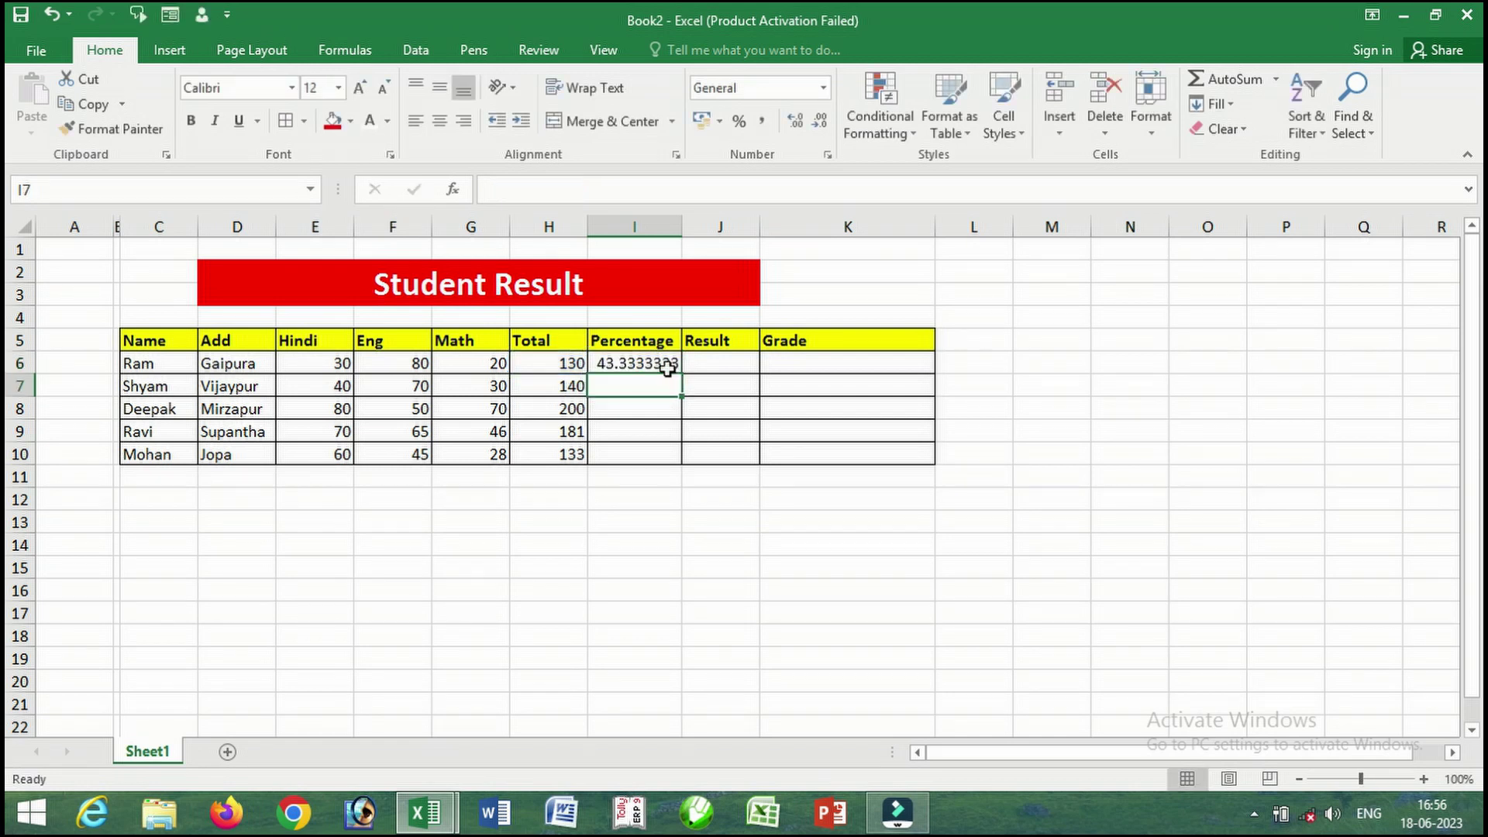
left_click(666, 368)
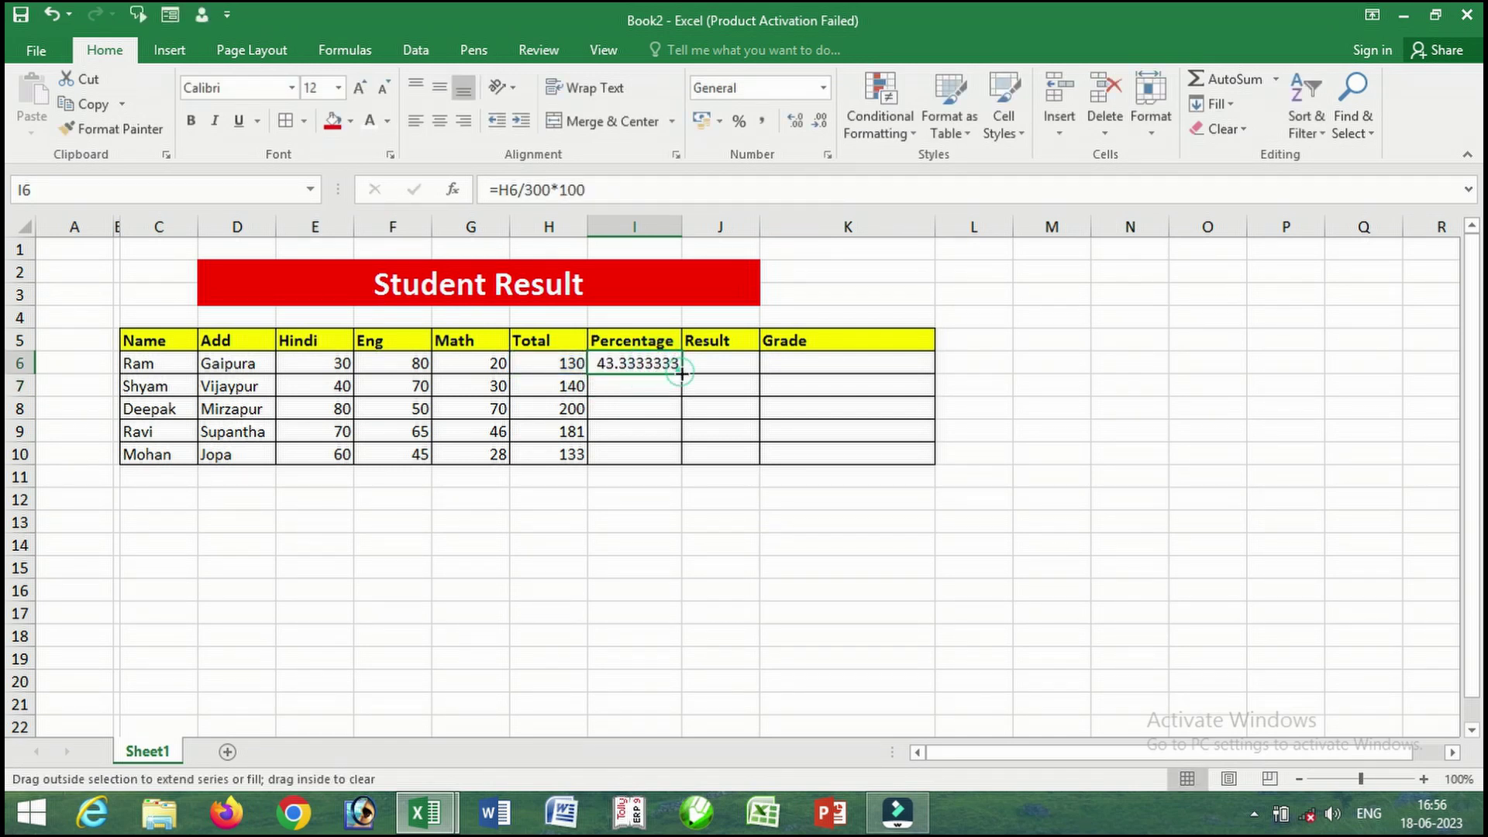
double_click(681, 374)
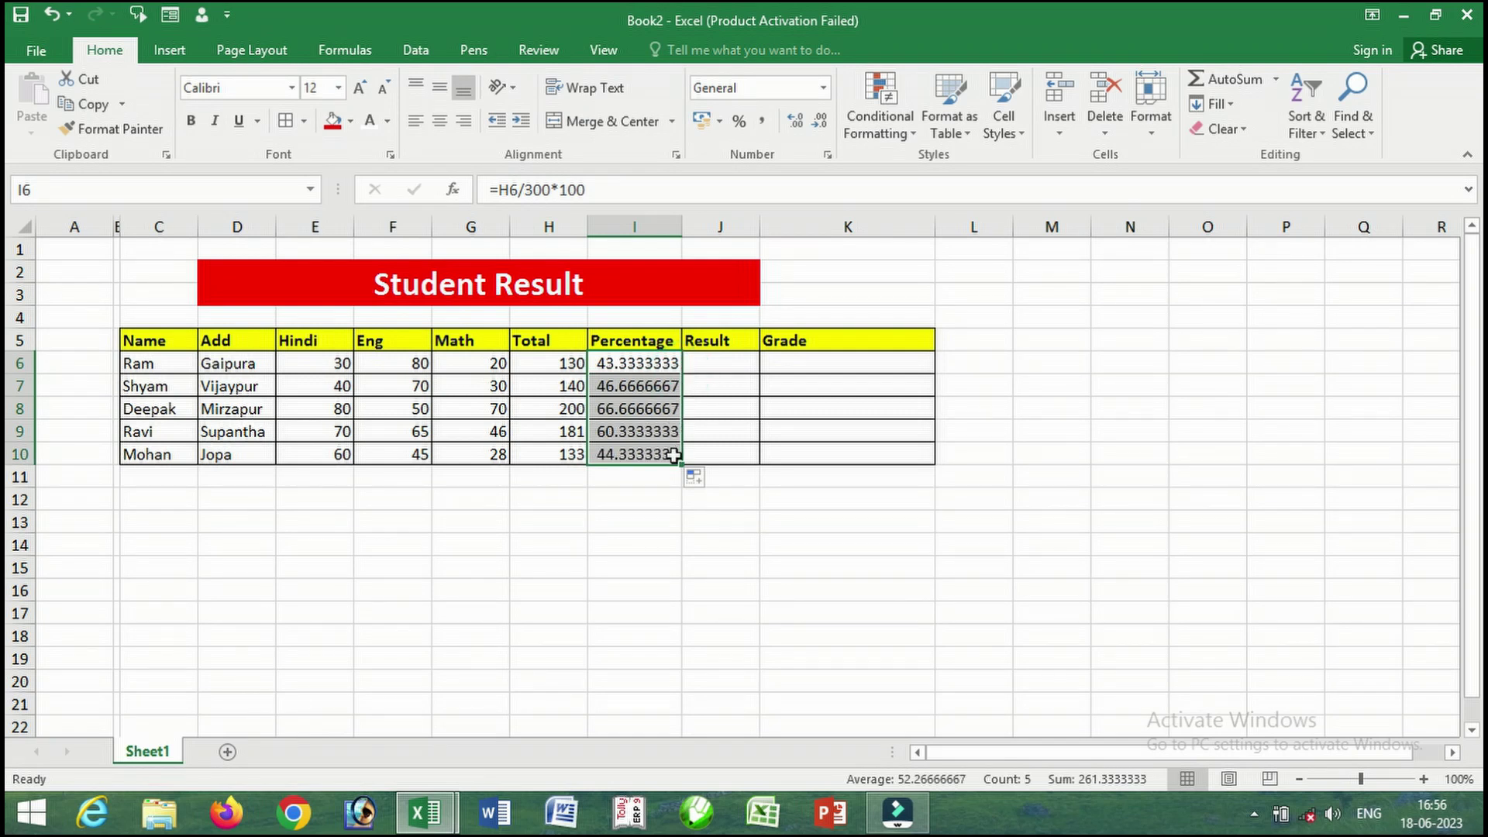
Enter =IF(I6>=35,"Pass","fail") in Ram's Result cell J6
left_click(731, 370)
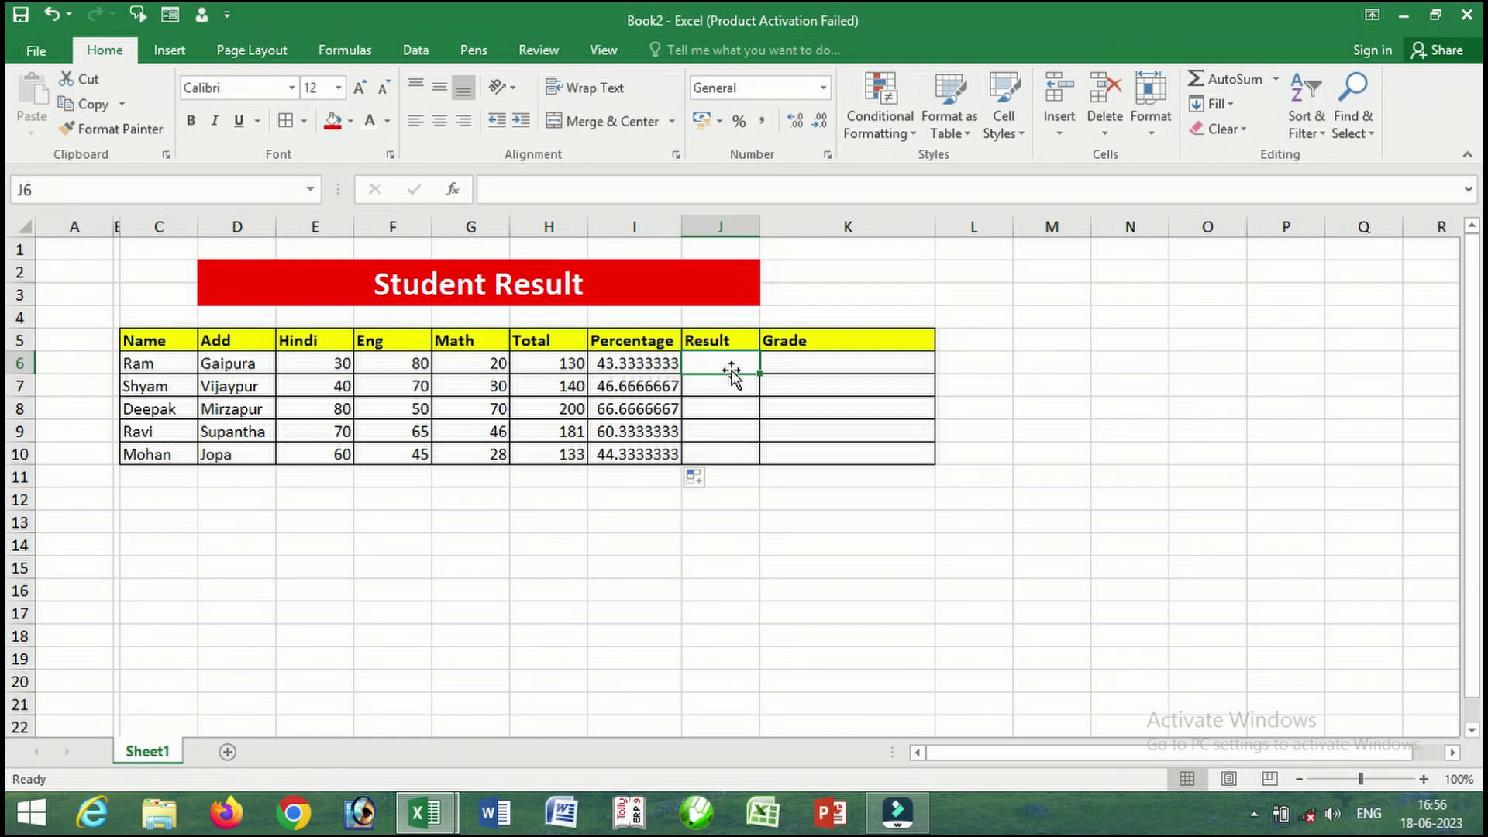
type("=")
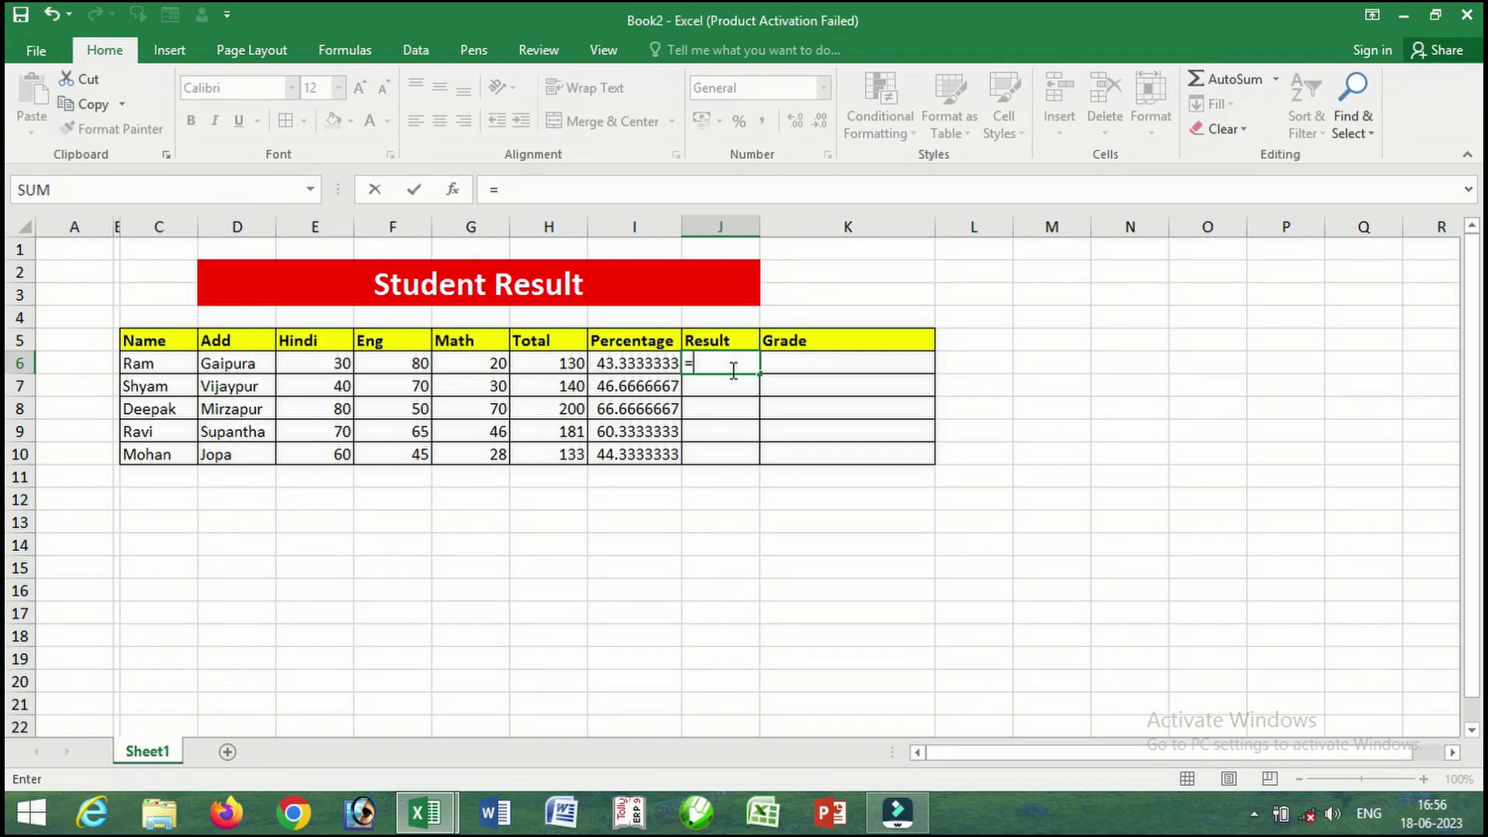
type("i")
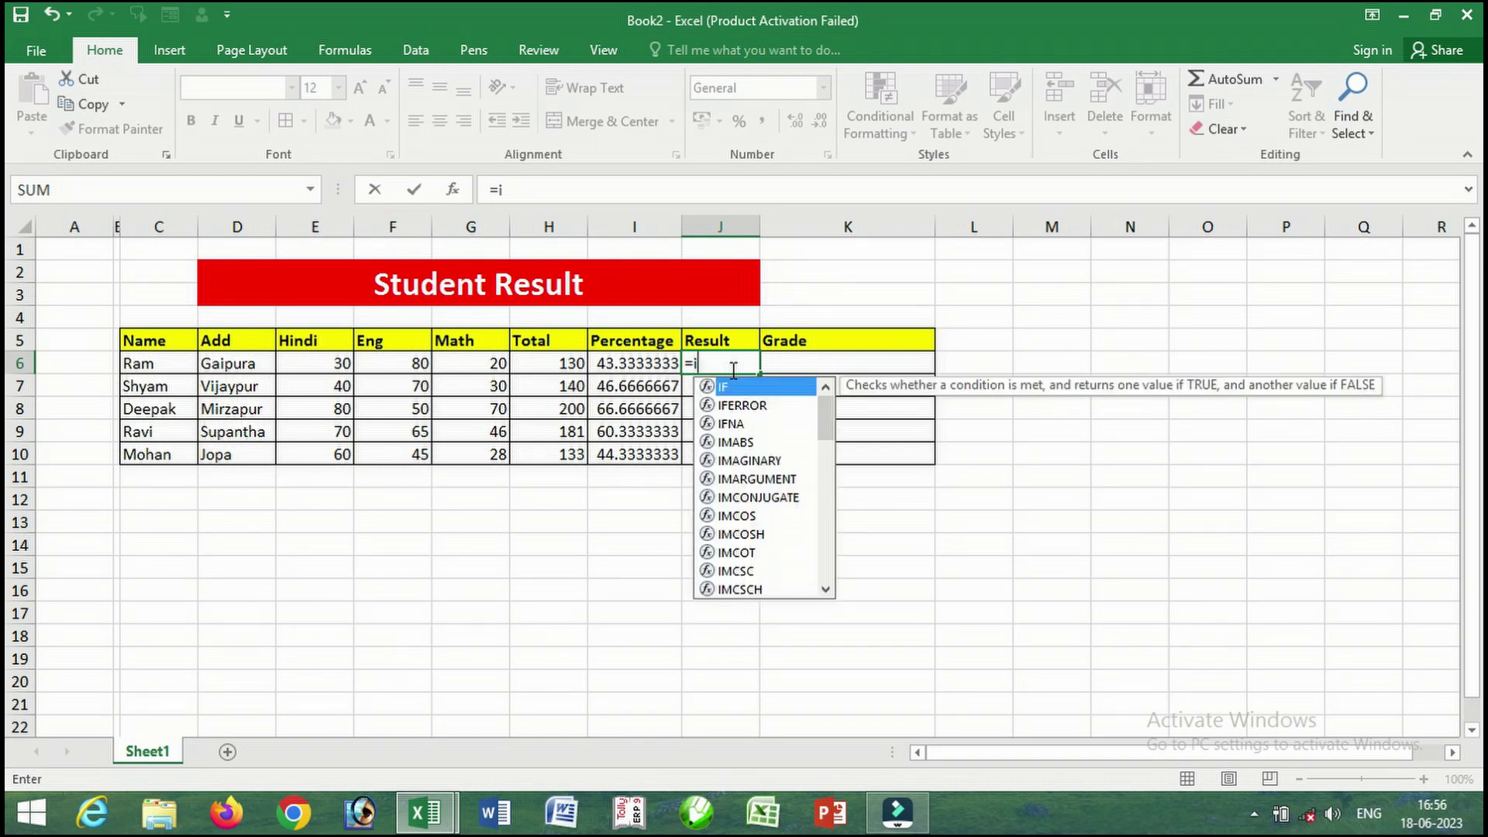
type("f(")
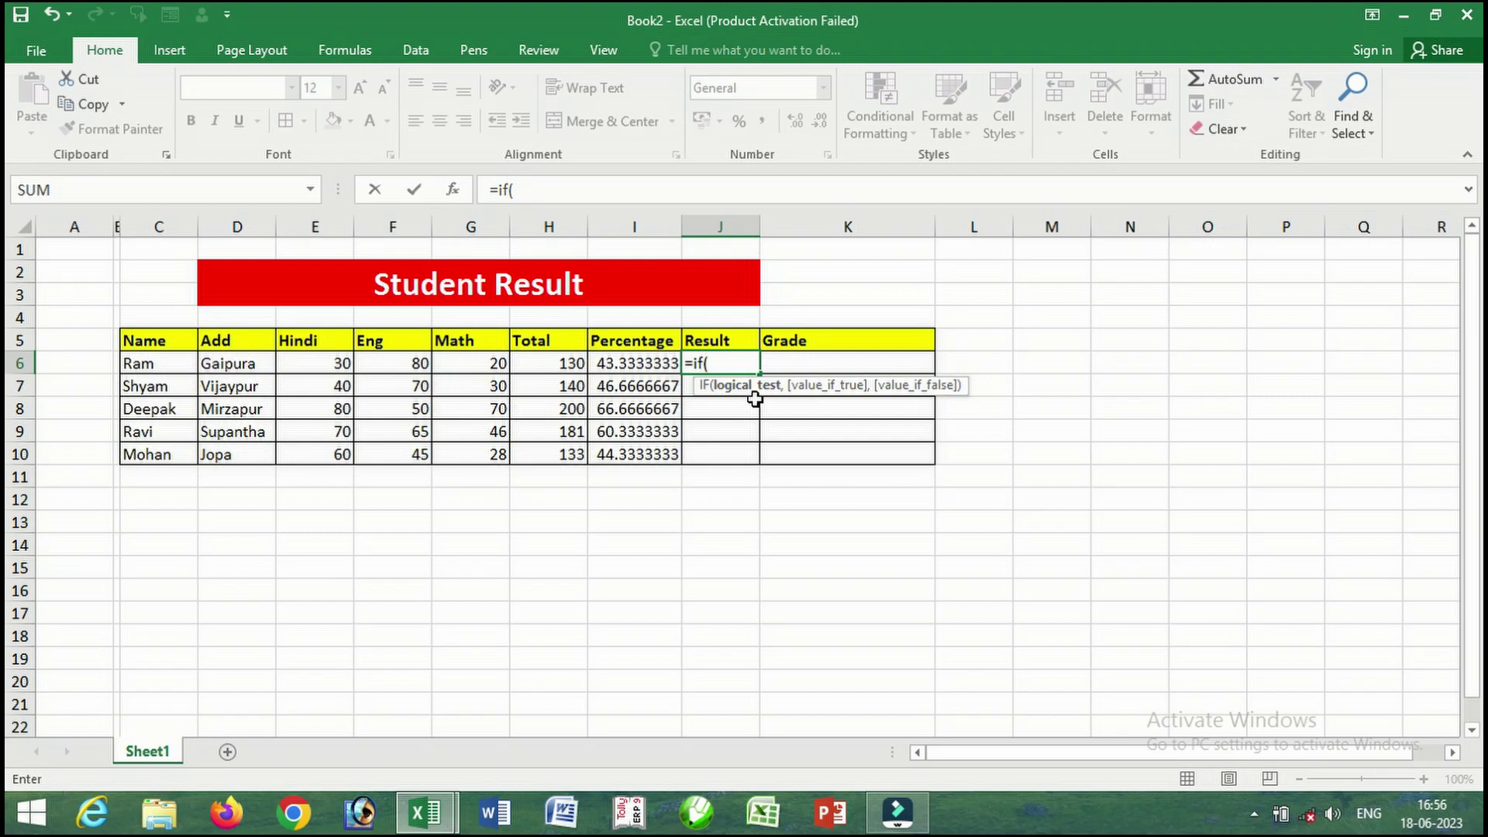
left_click(631, 367)
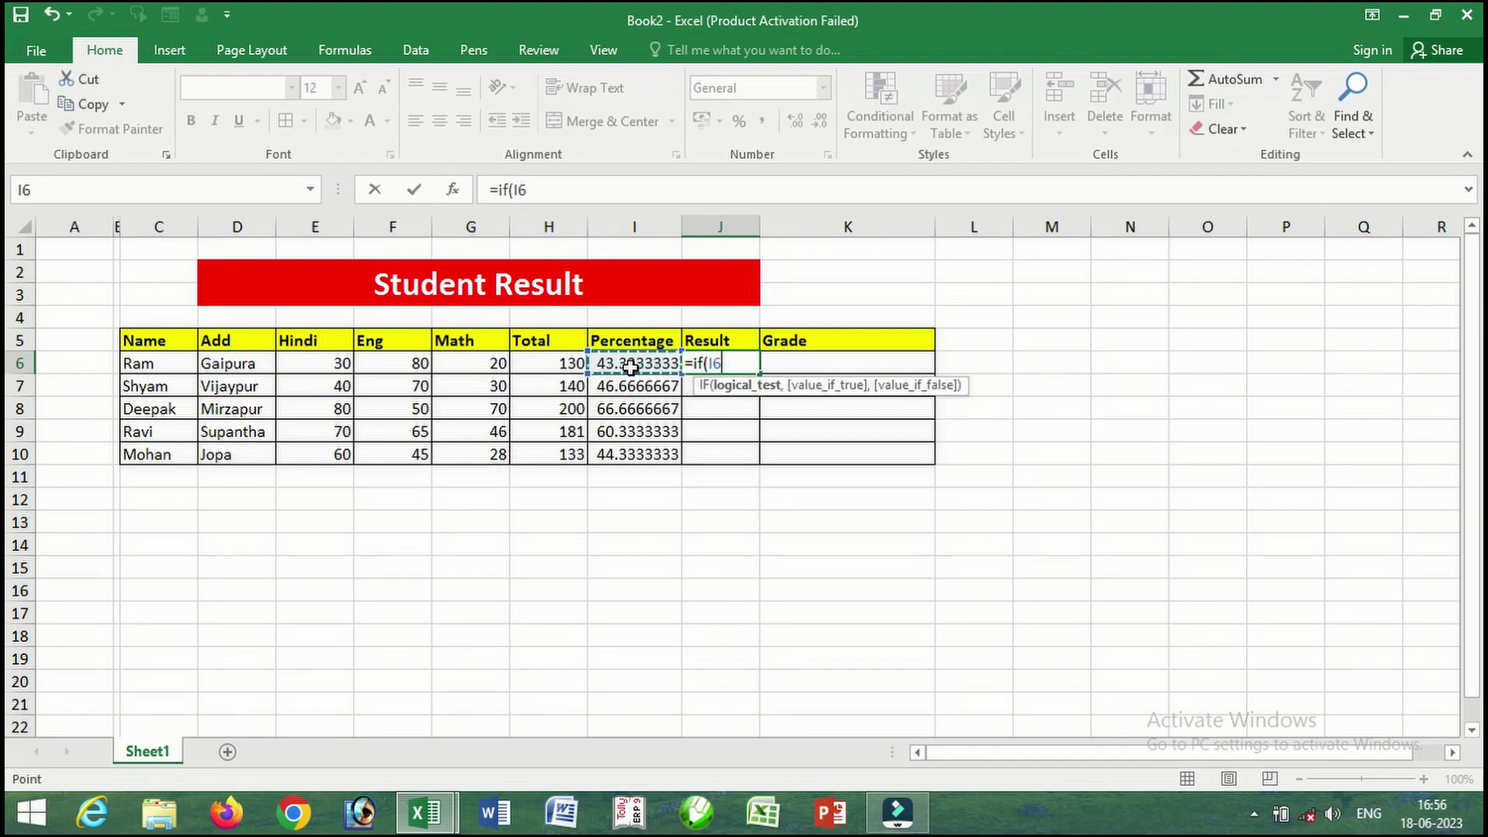
type(">")
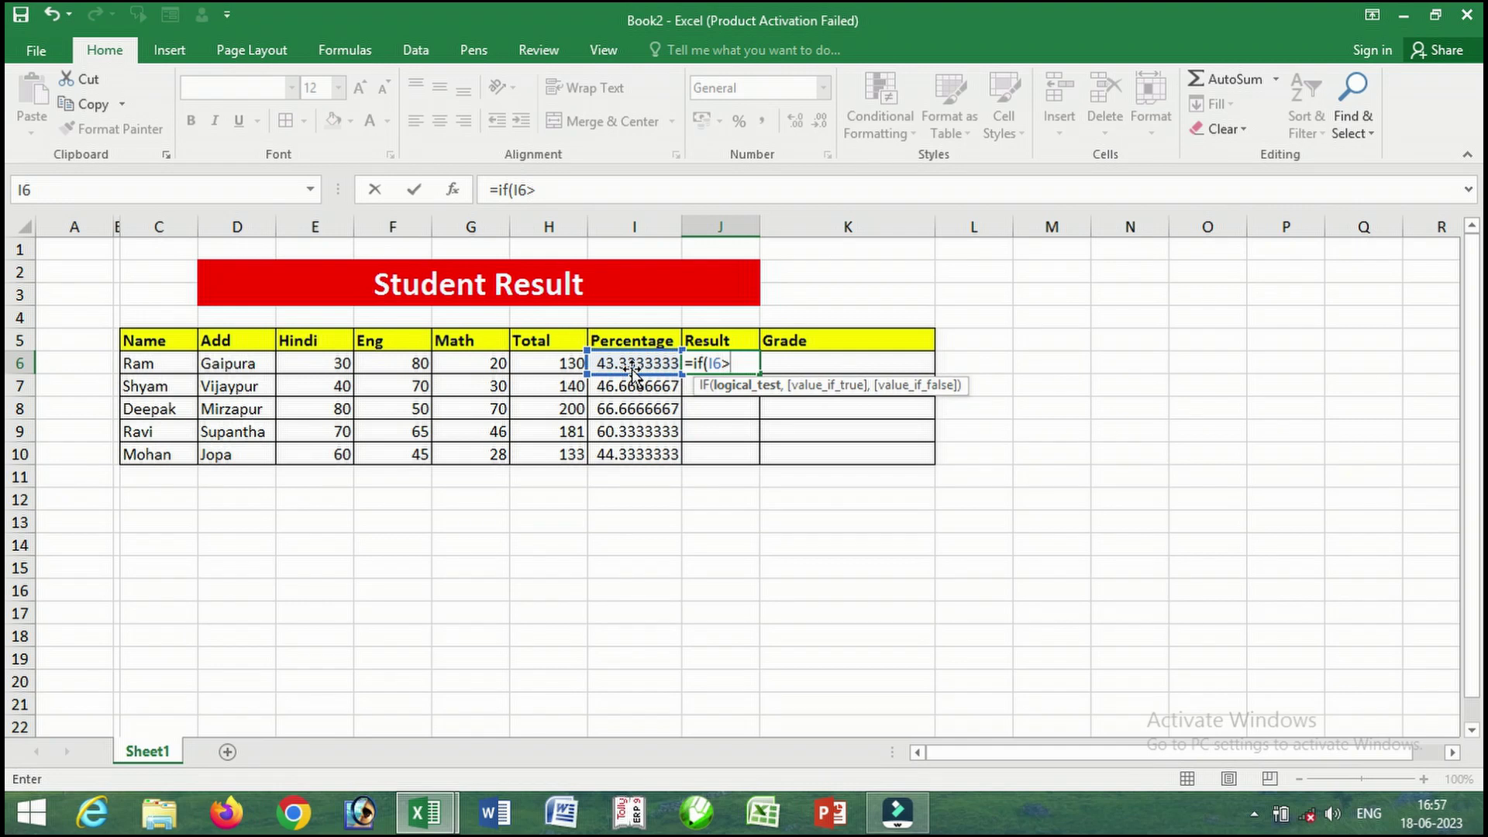
type("=35")
type(",")
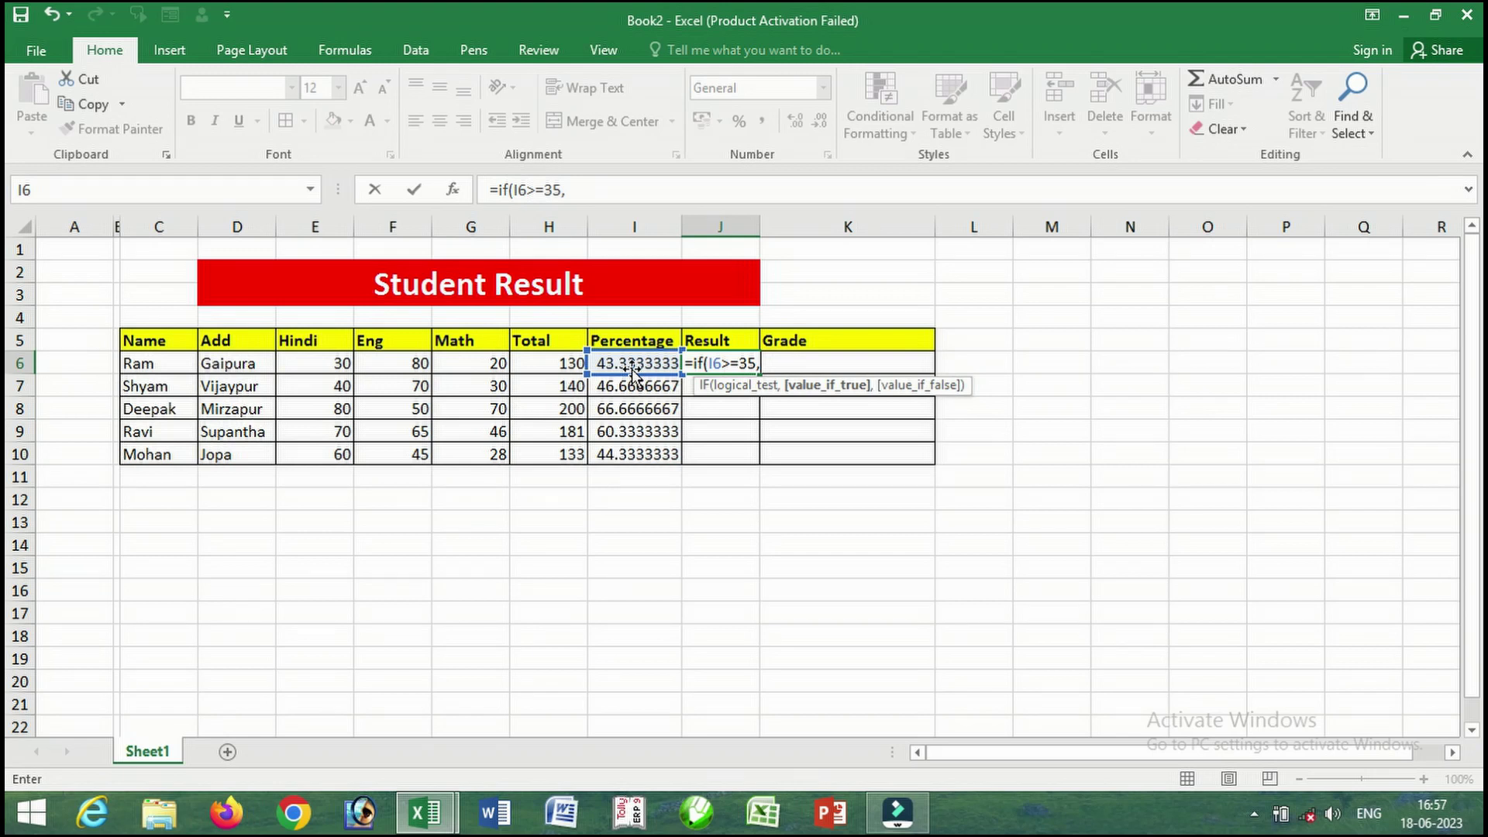
type("\"")
type("Pa")
type("ss")
type("\"")
type(",\"")
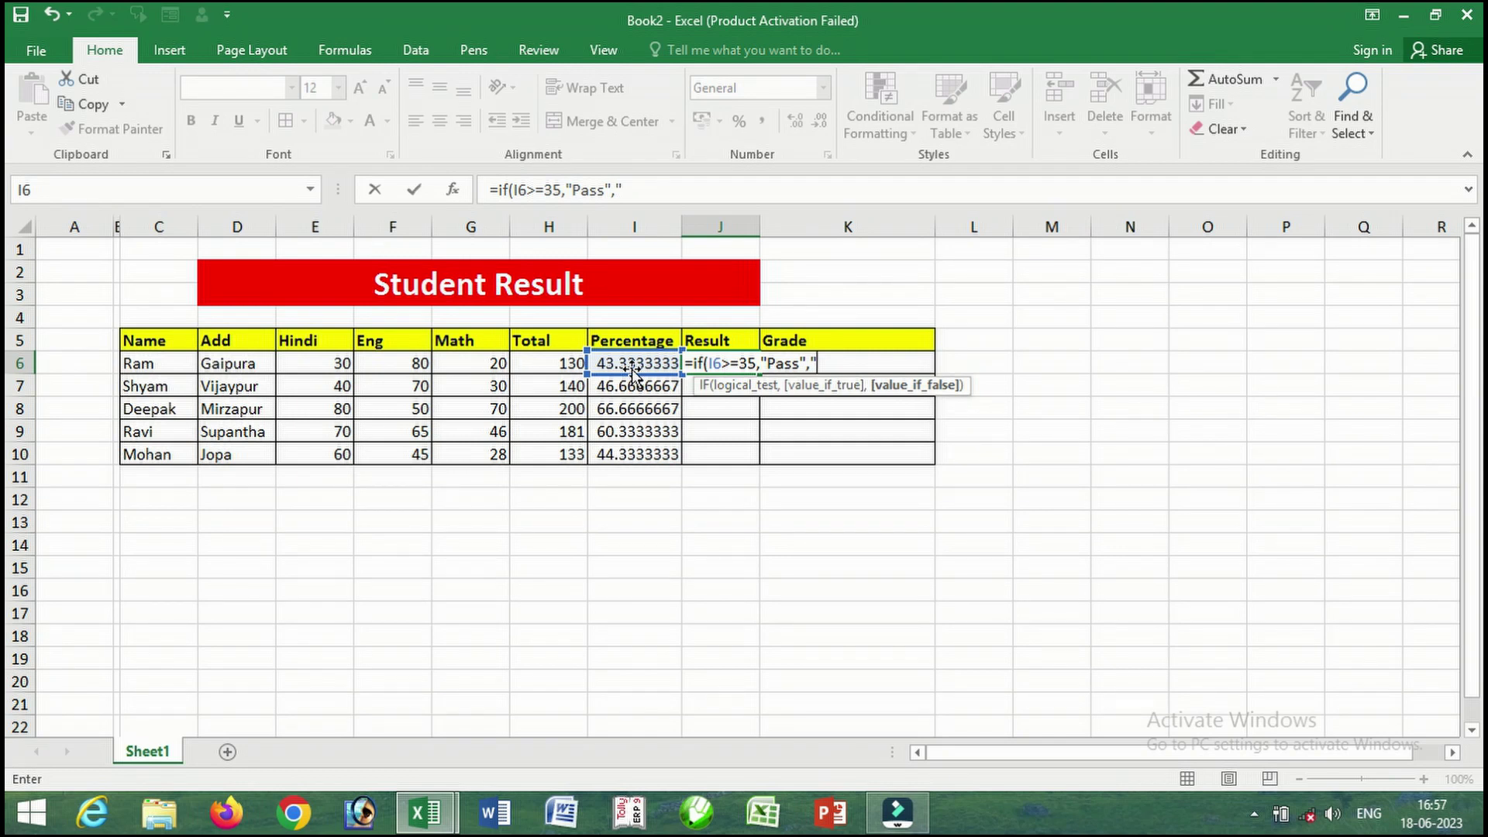
type("fa")
type("il")
type("\"")
type(")")
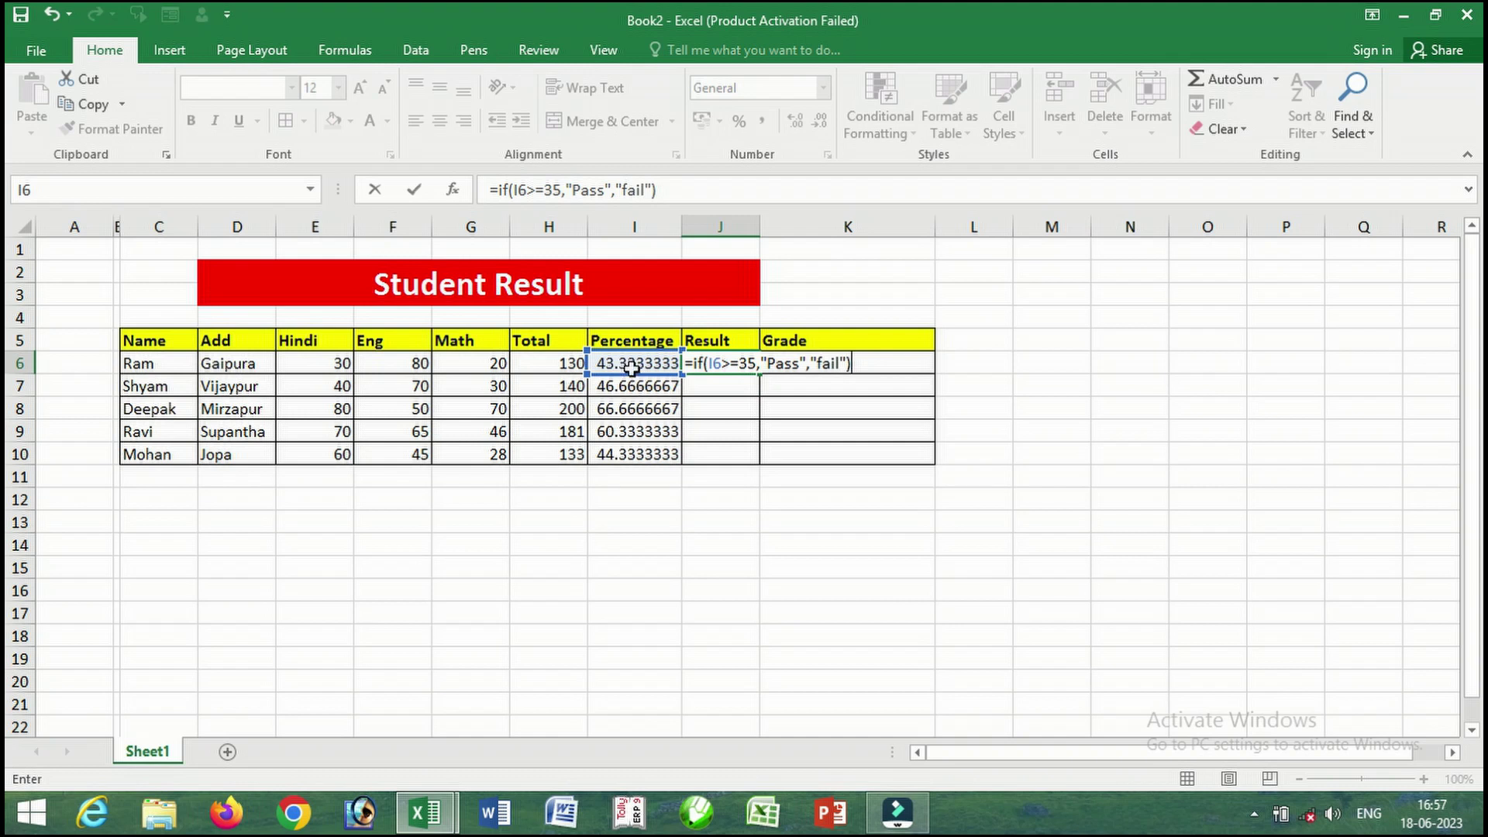
key("Return")
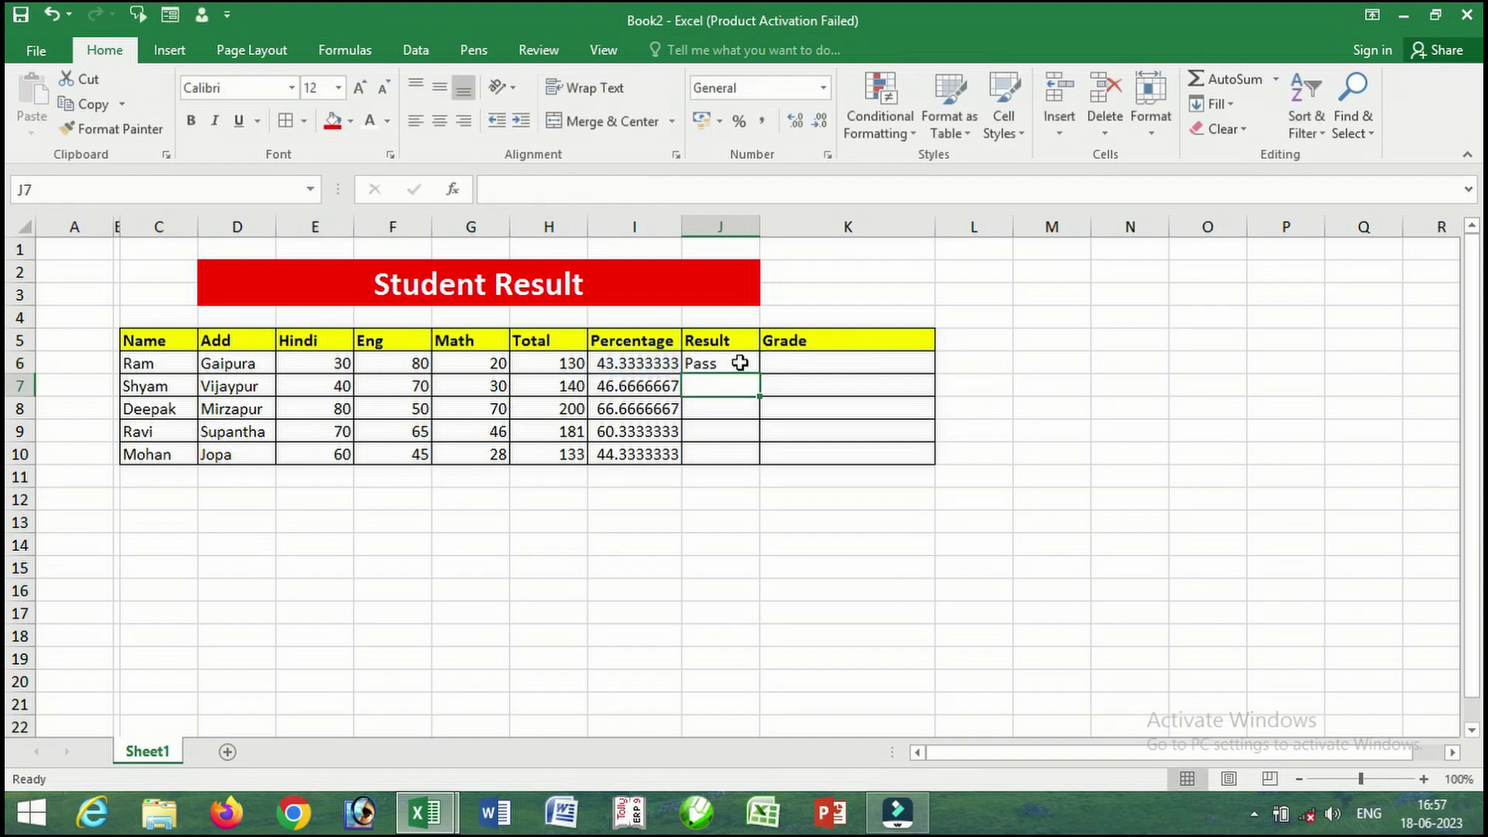
left_click(736, 367)
Copy the Result formula down, then set Deepak's Hindi and Eng marks to 20
double_click(761, 372)
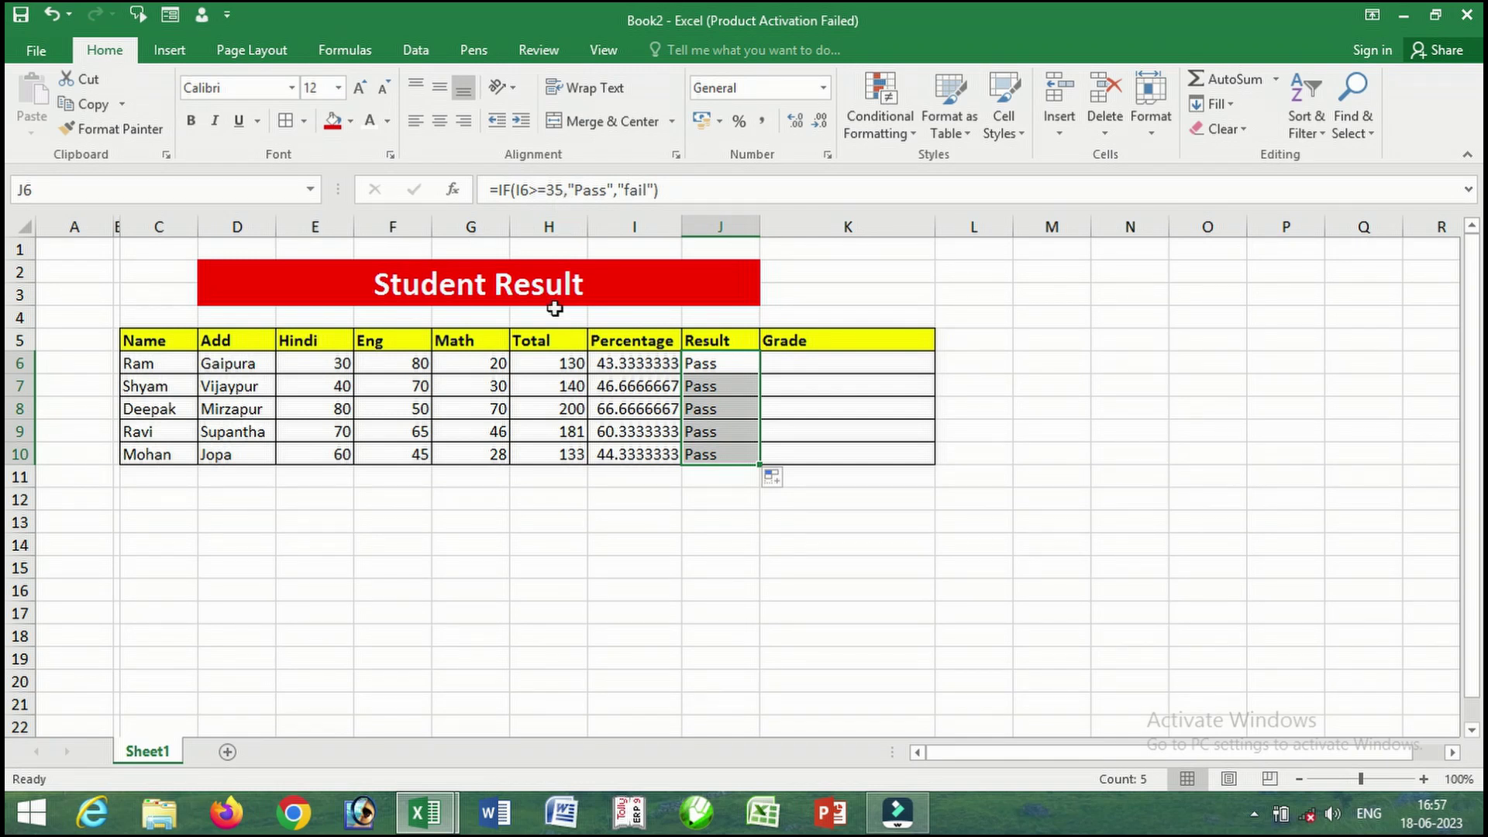
left_click(421, 366)
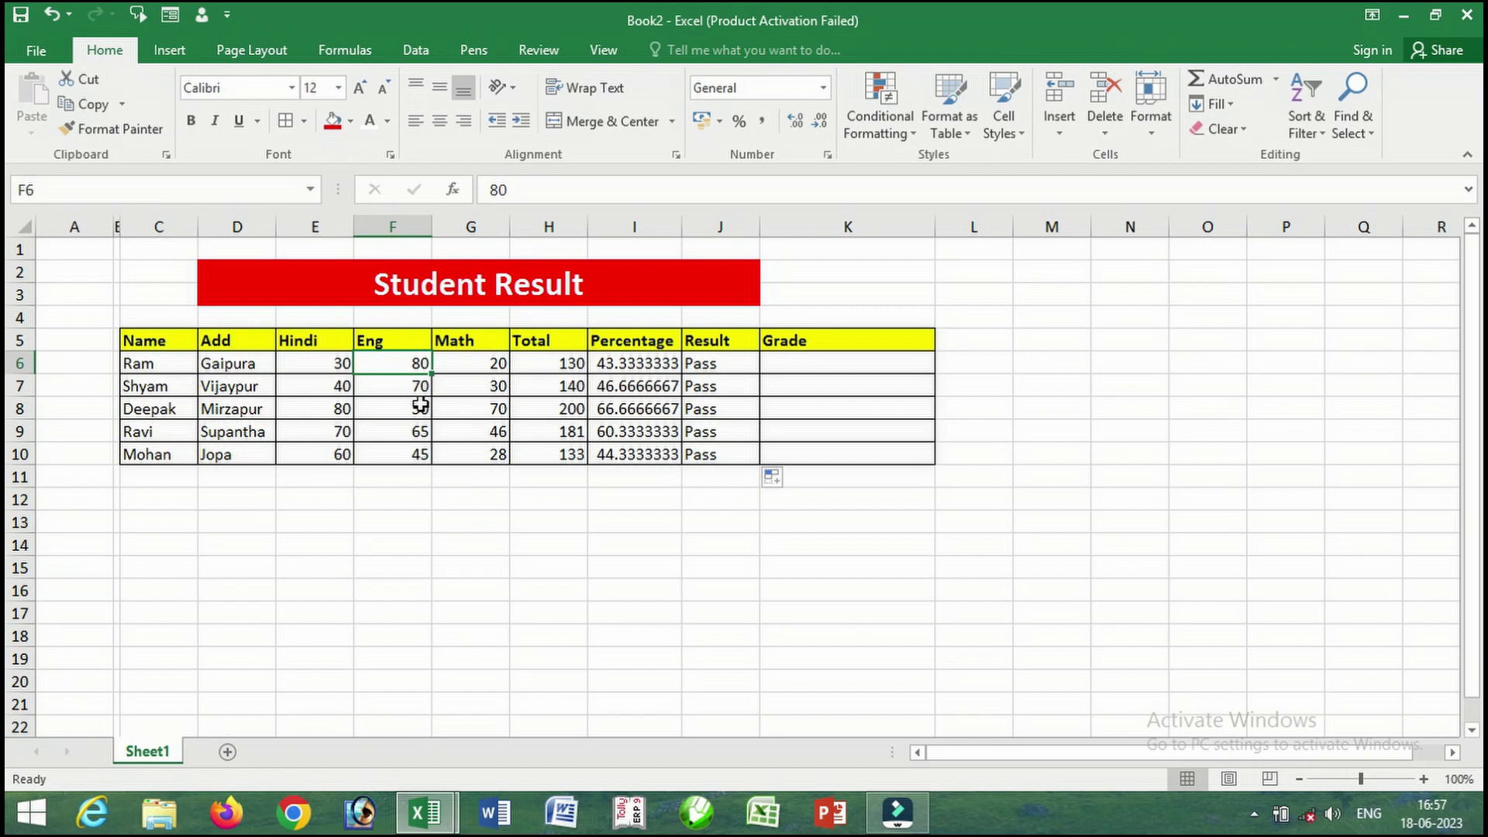
left_click(341, 405)
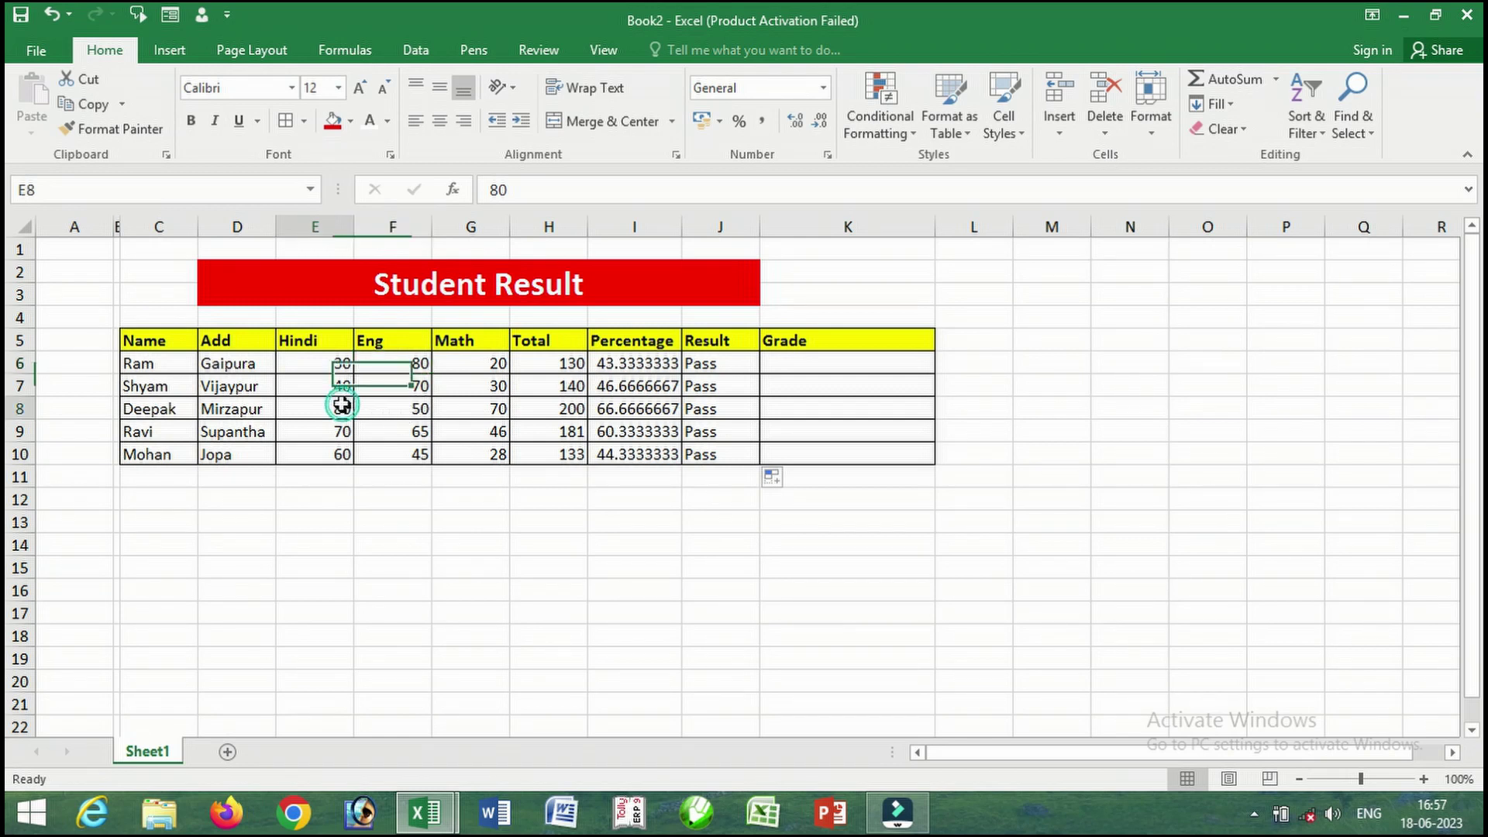
type("20")
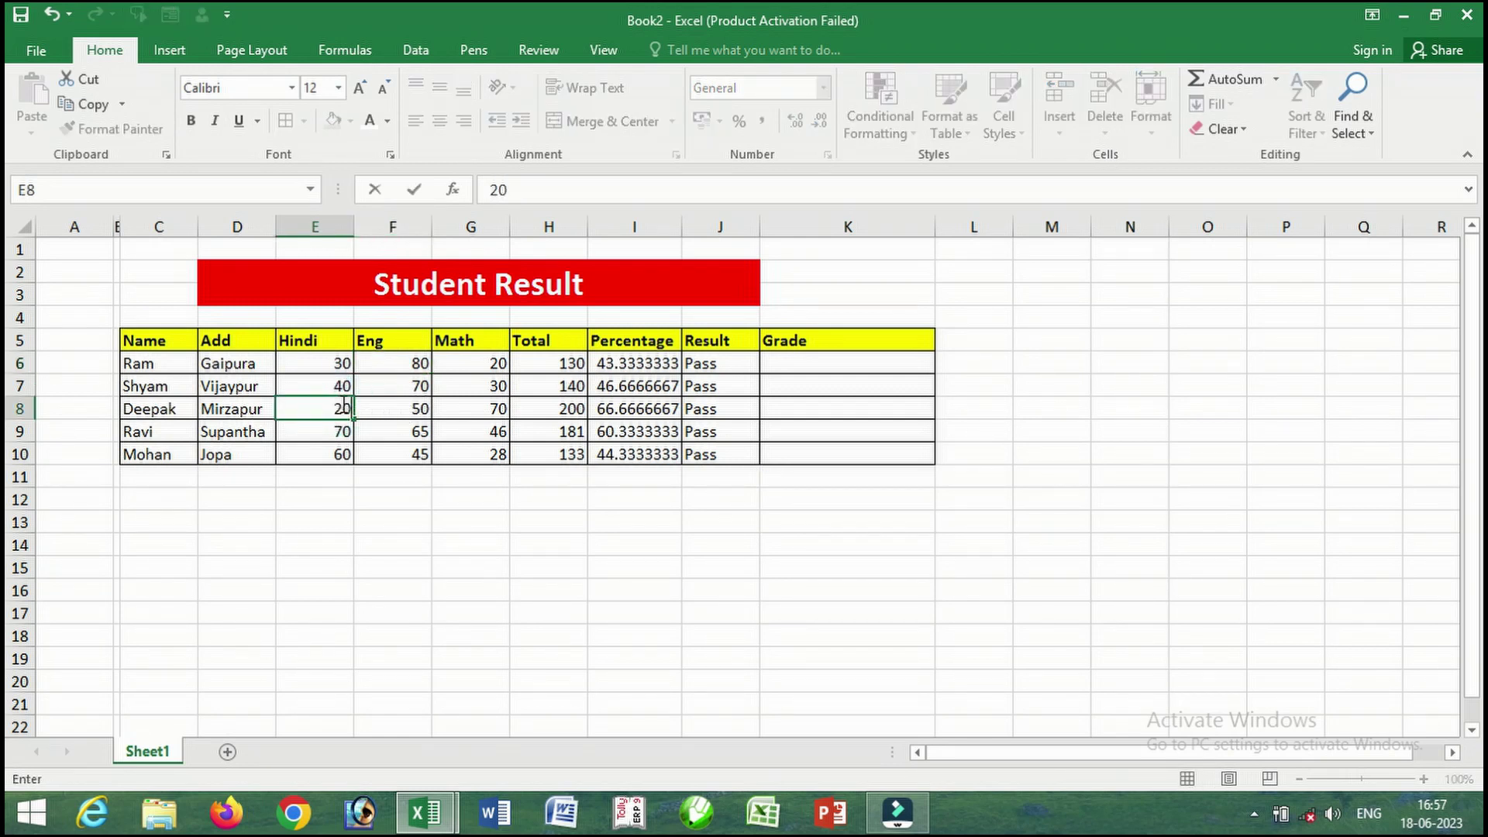
left_click(406, 400)
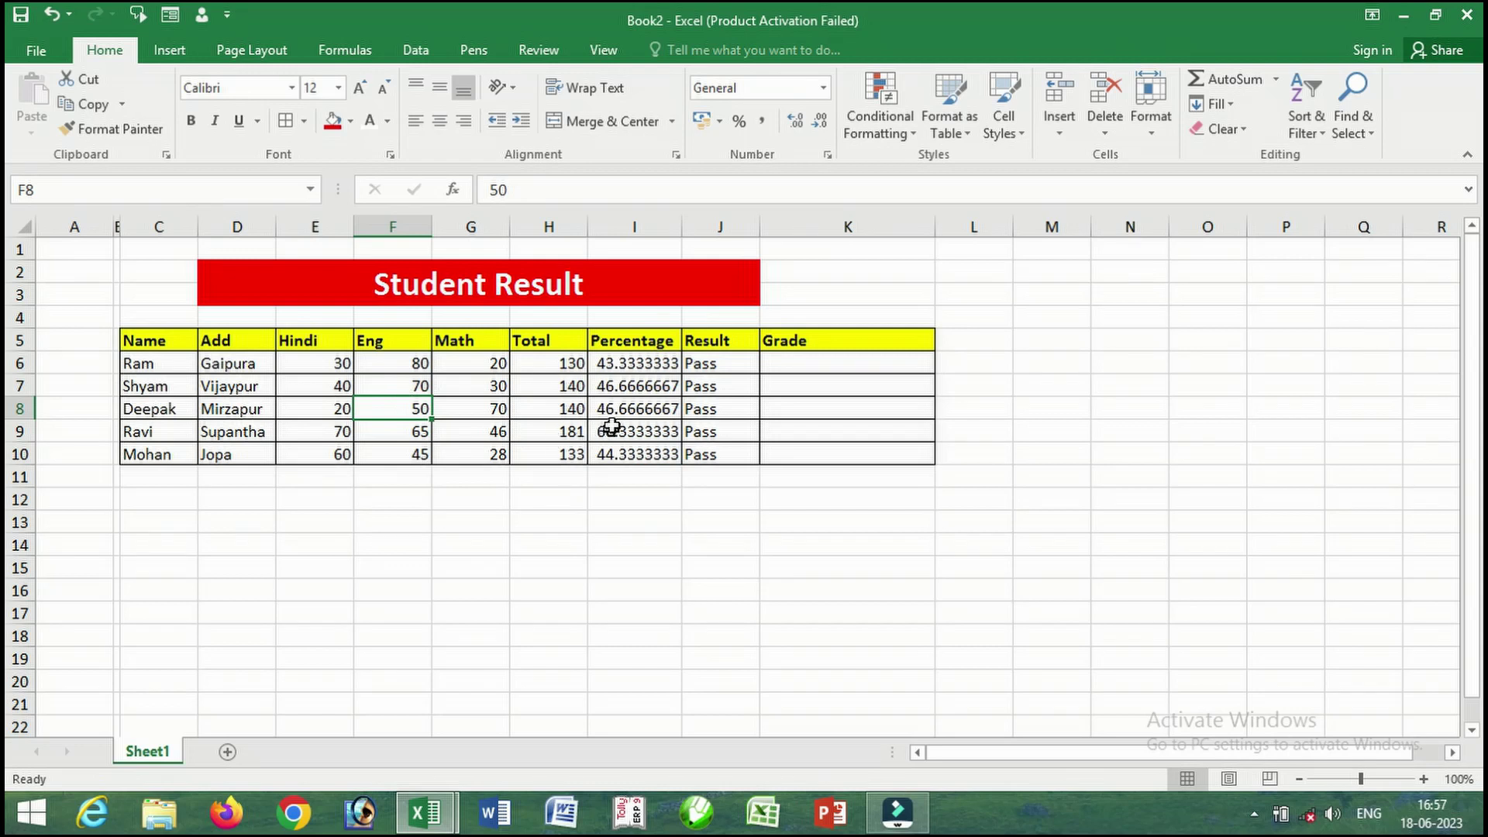
type("2")
type("0")
left_click(411, 413)
key("Return")
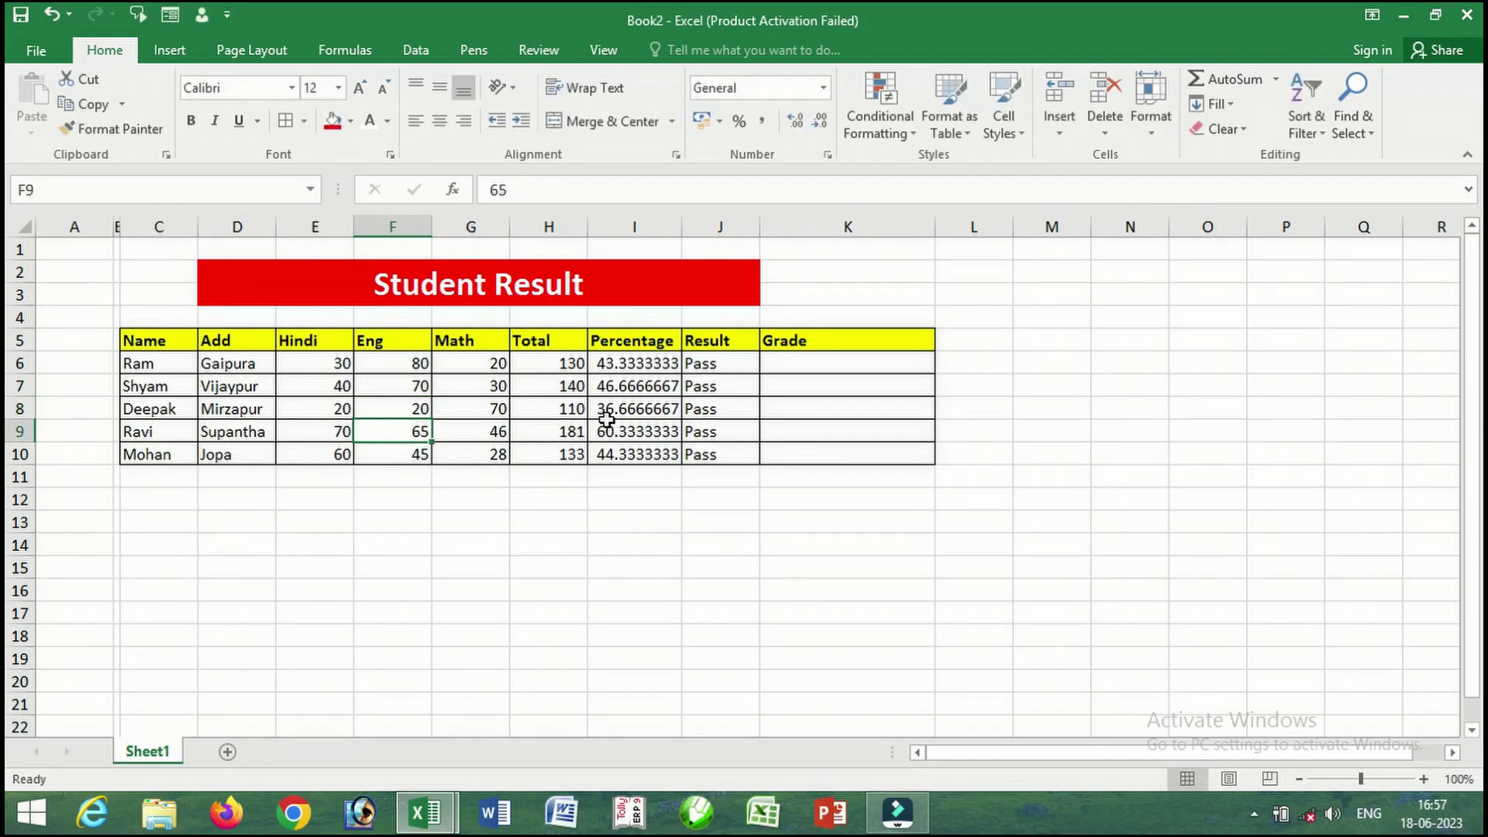
Change Deepak's Math mark to 34 and confirm his Result reads fail
left_click(502, 411)
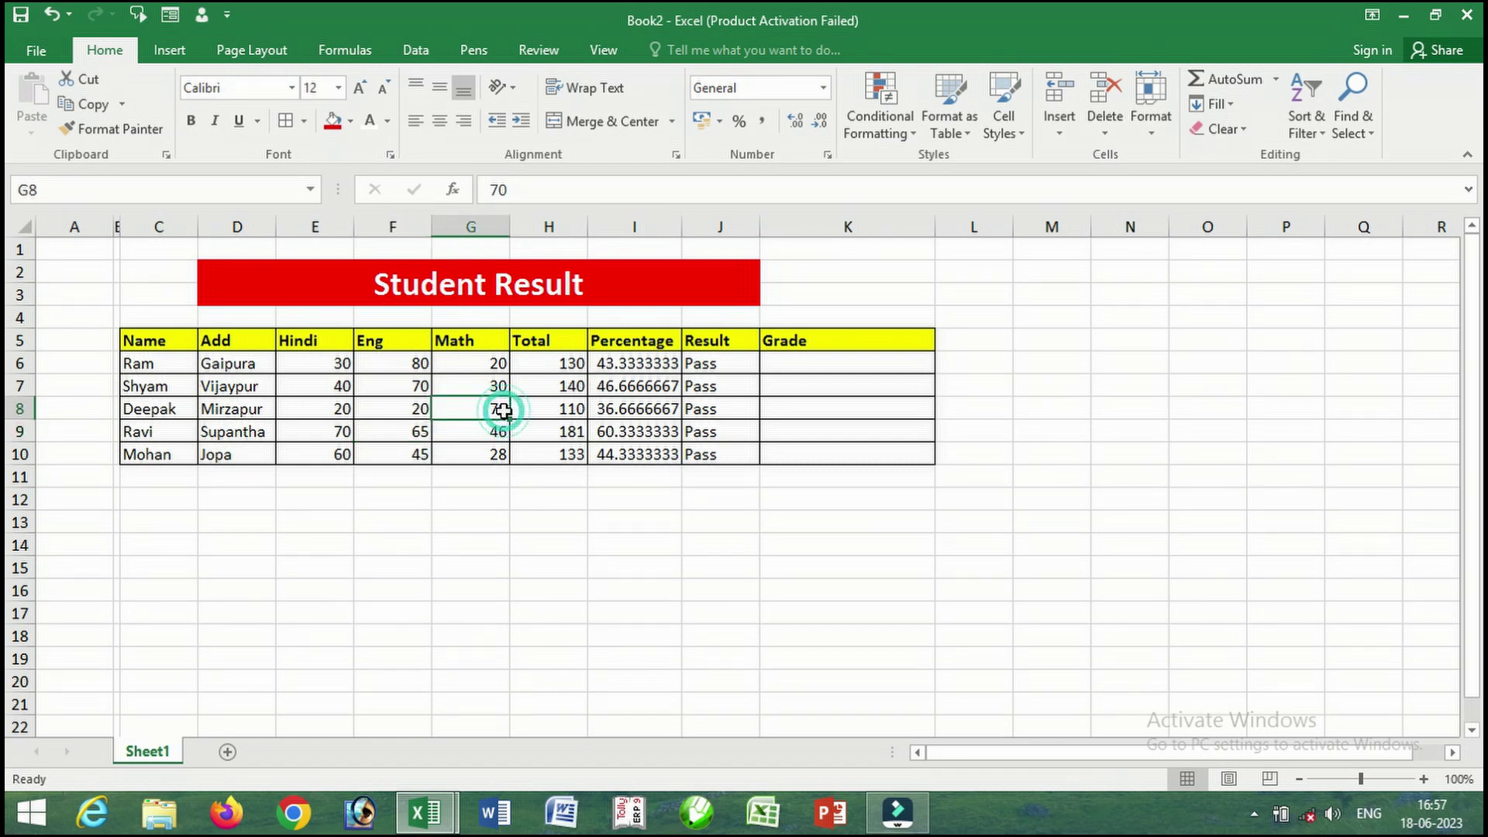
type("3")
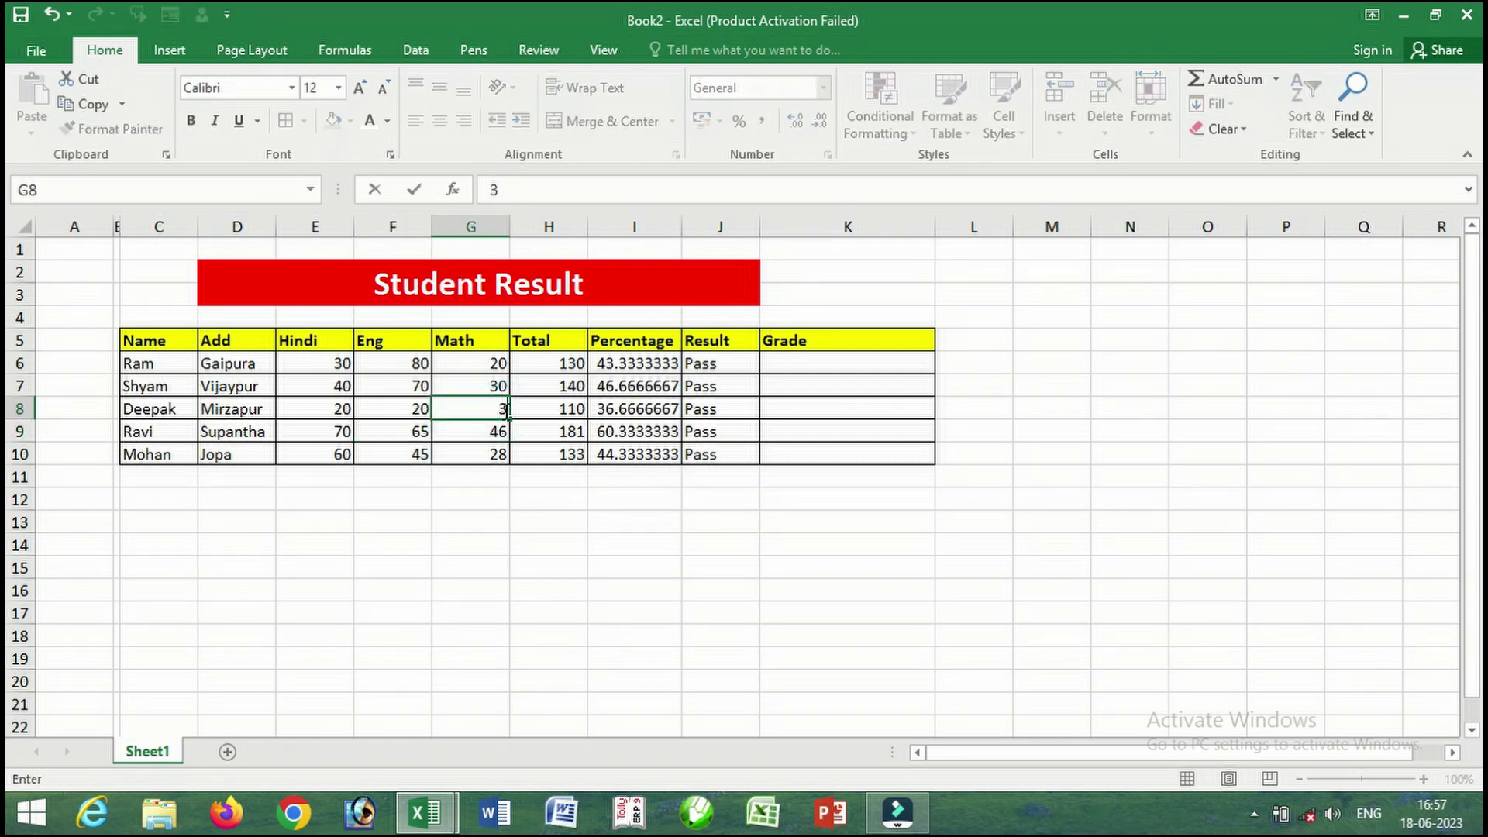
type("4")
key("Return")
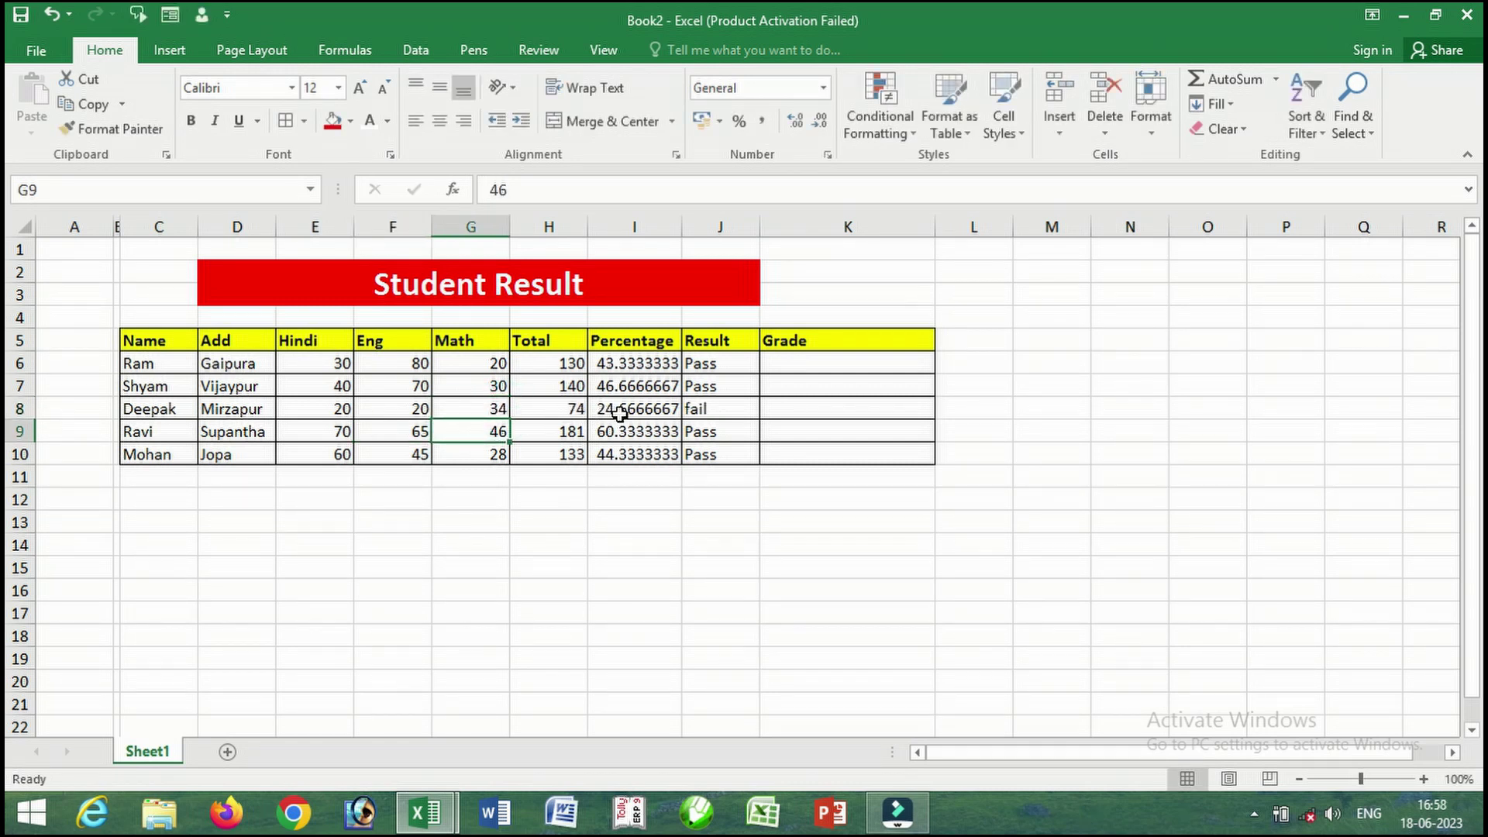
left_click(628, 409)
left_click(713, 405)
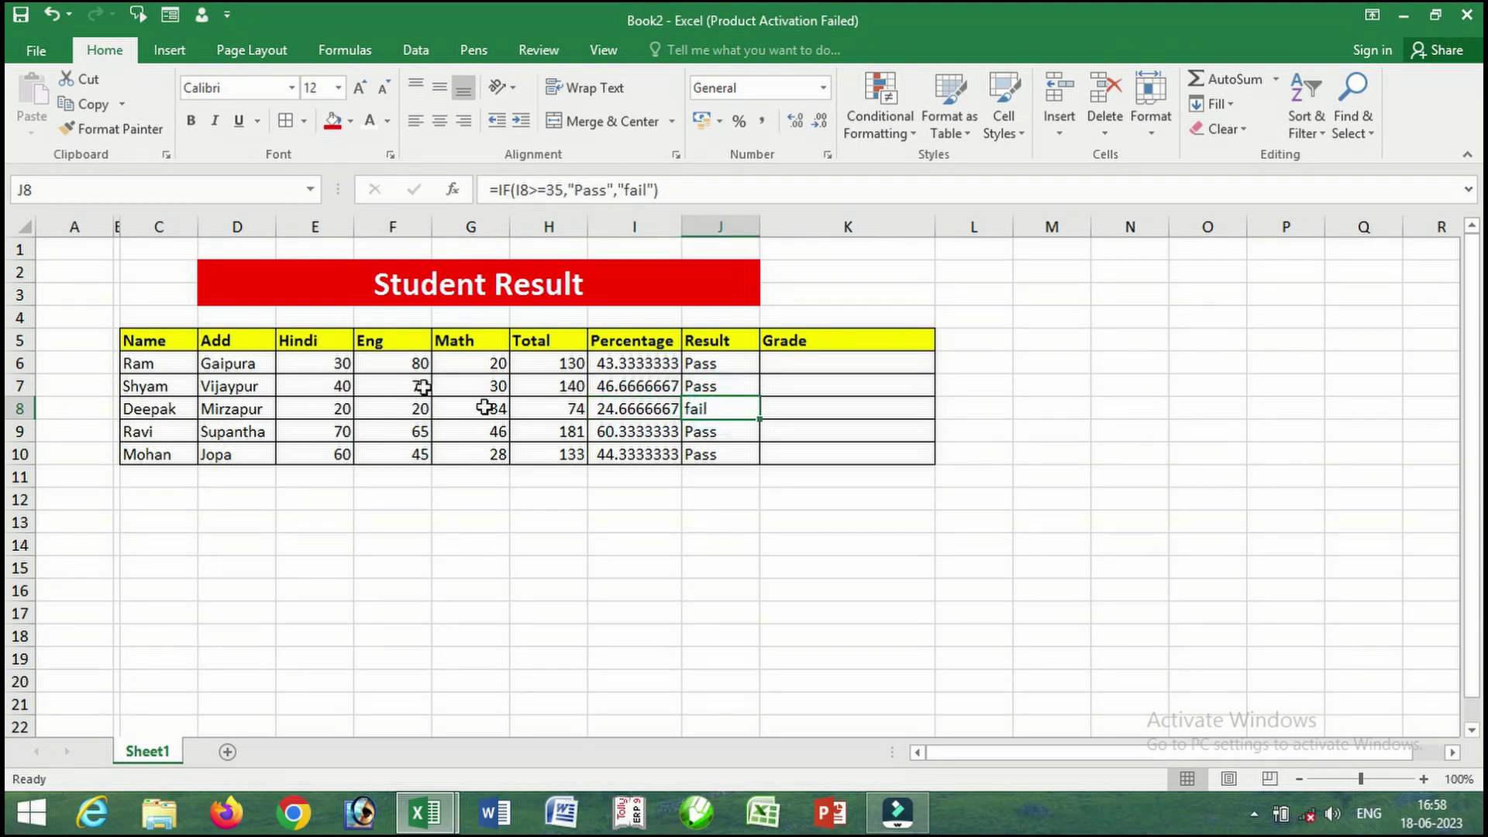
In K6, start the grade formula =if(I6>=60,"A",if(I6>=50,"B",if(
left_click(811, 377)
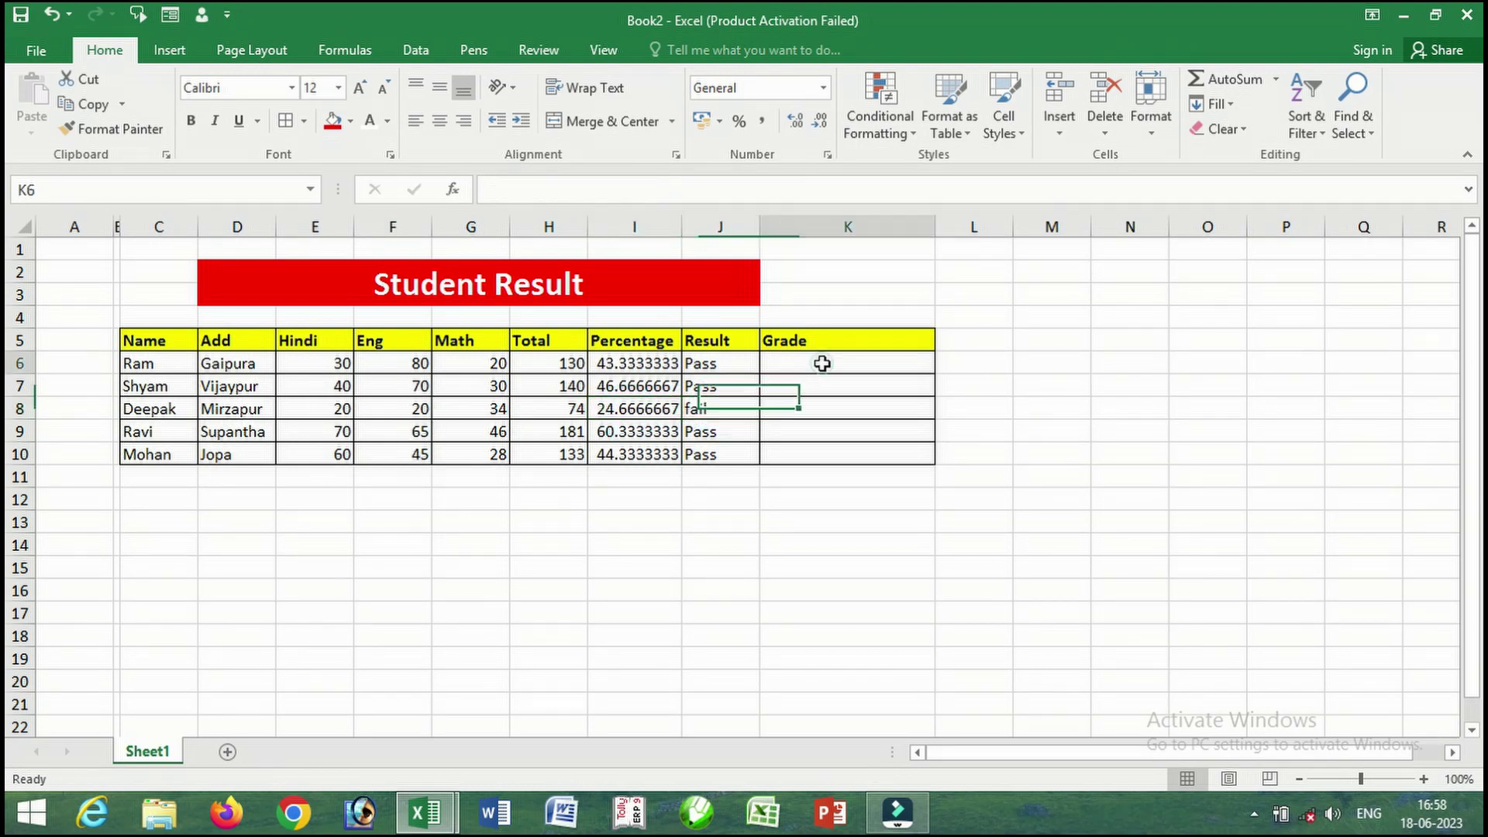
left_click(821, 364)
type("=")
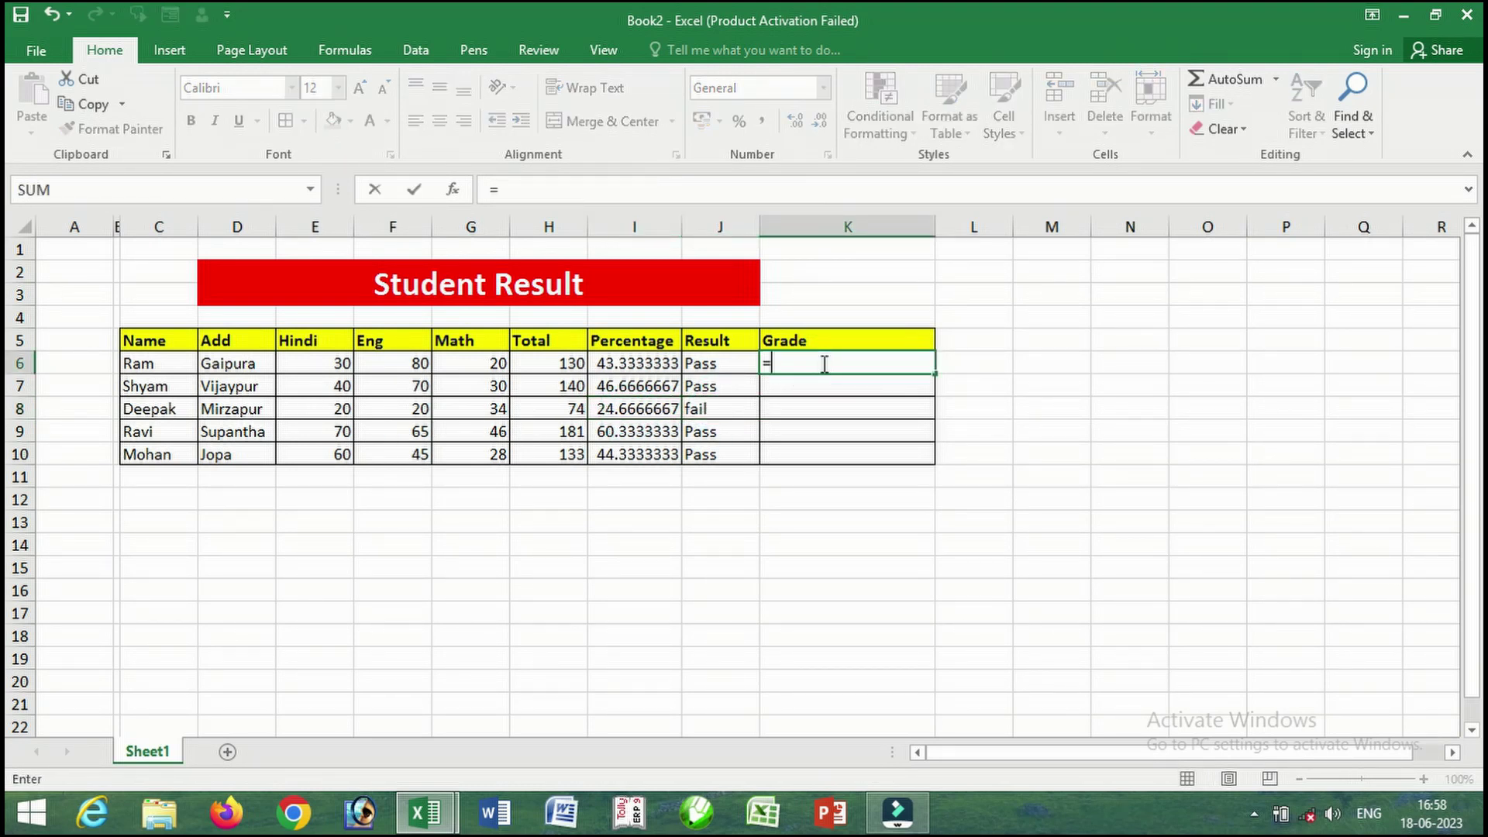
type("i")
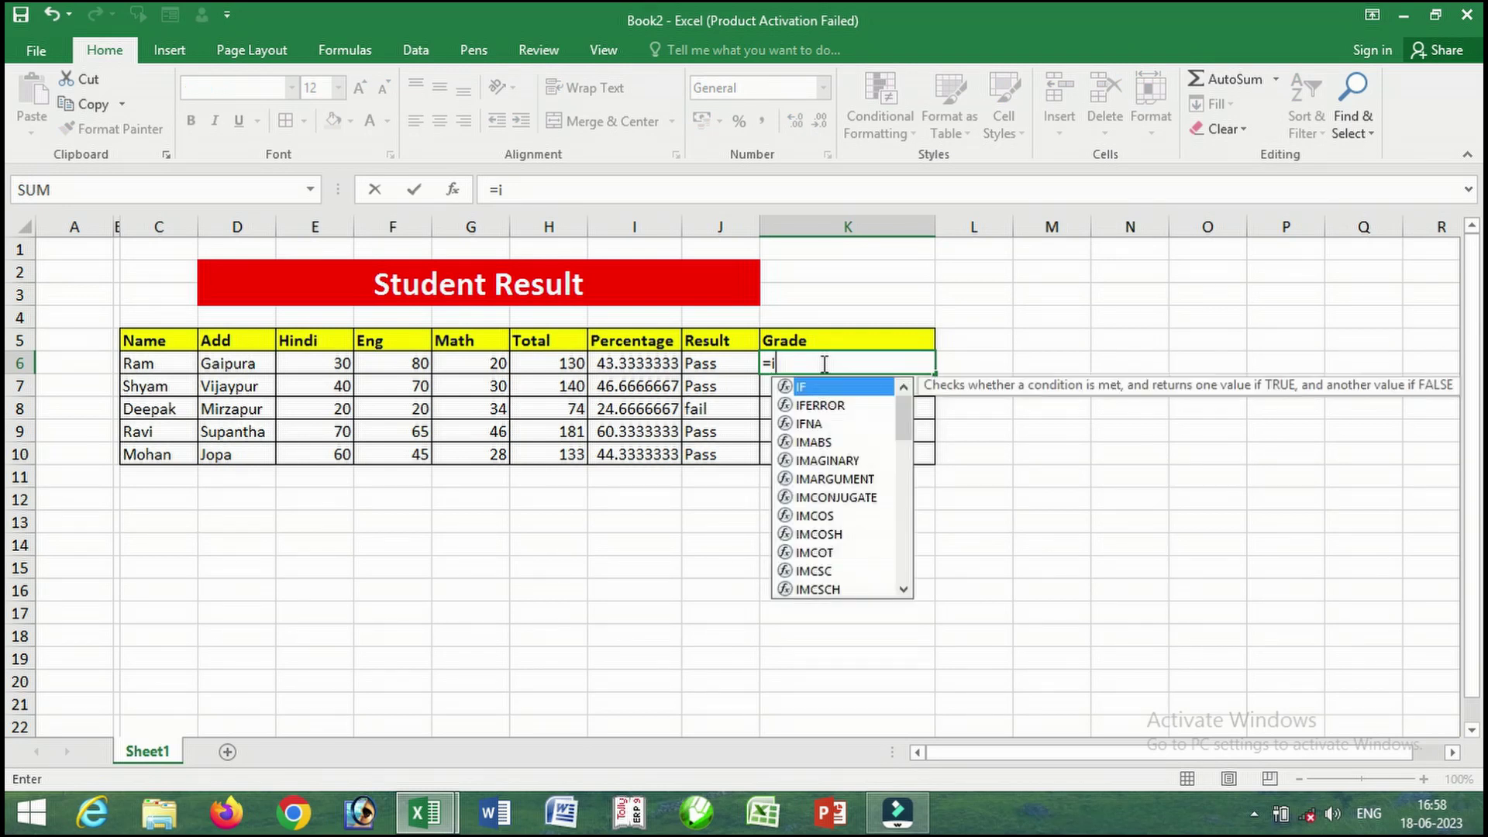
type("f")
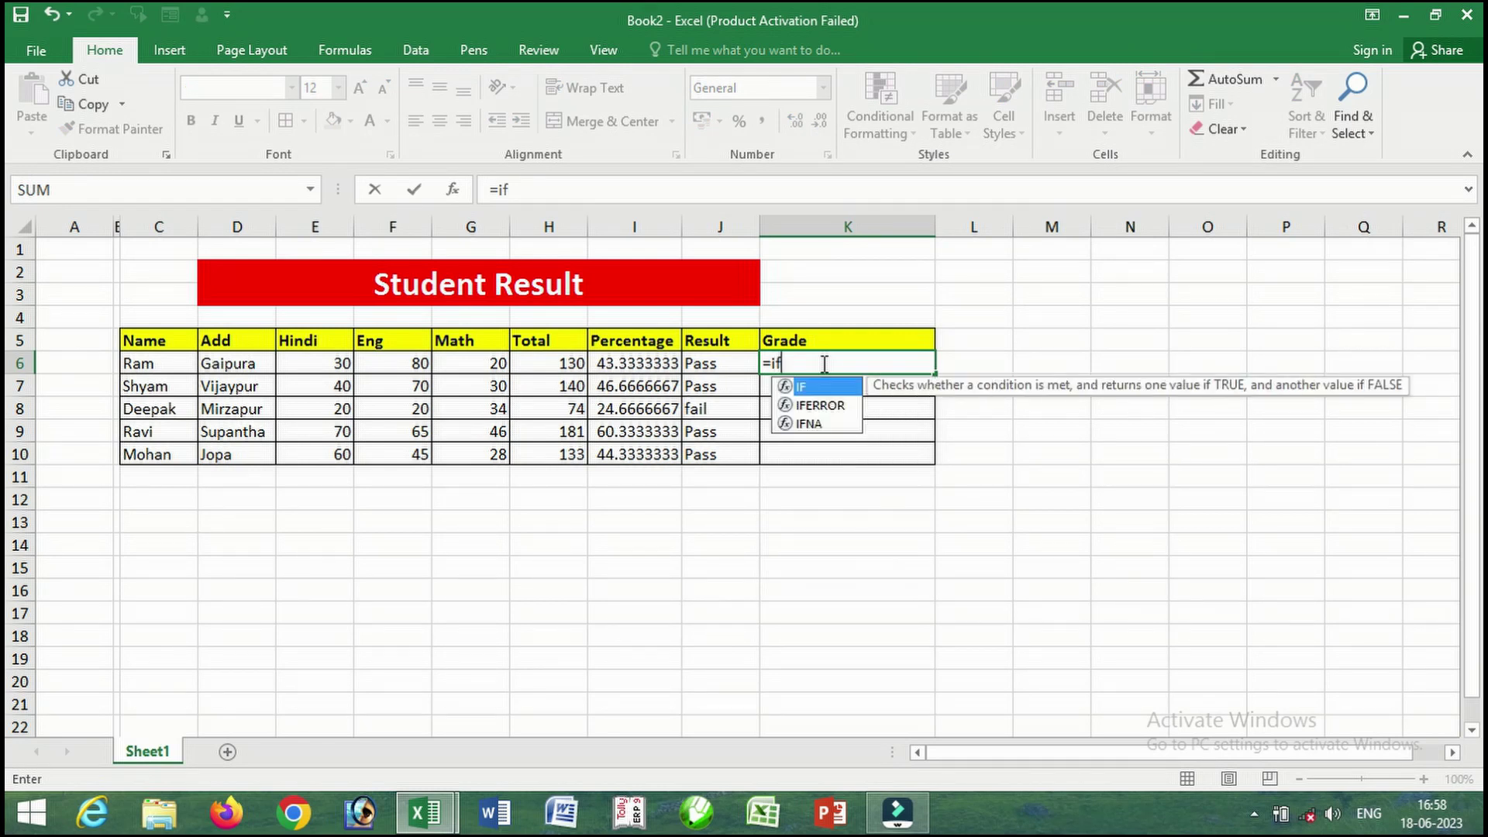
type("(")
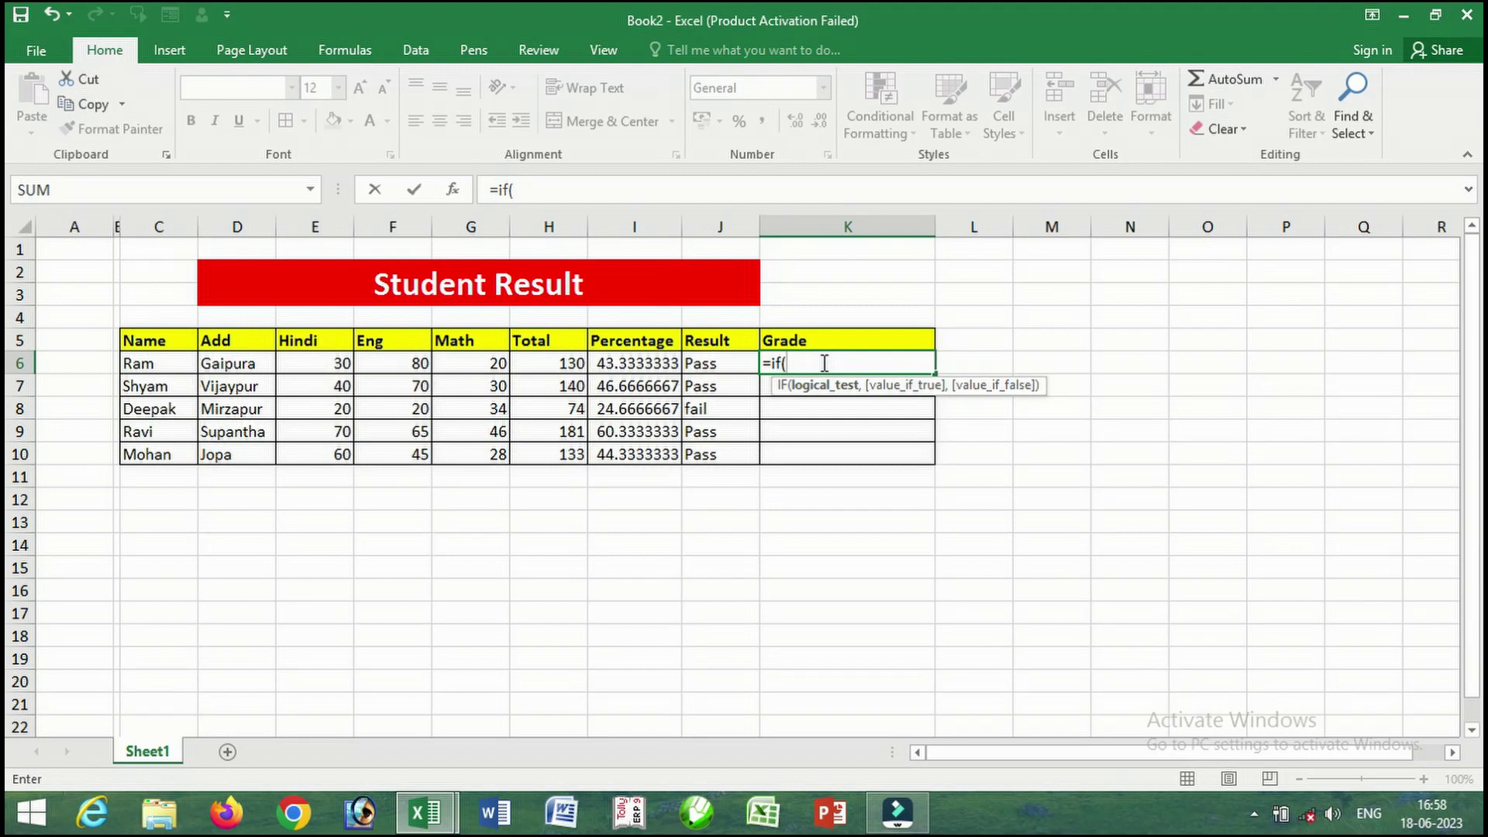
left_click(614, 360)
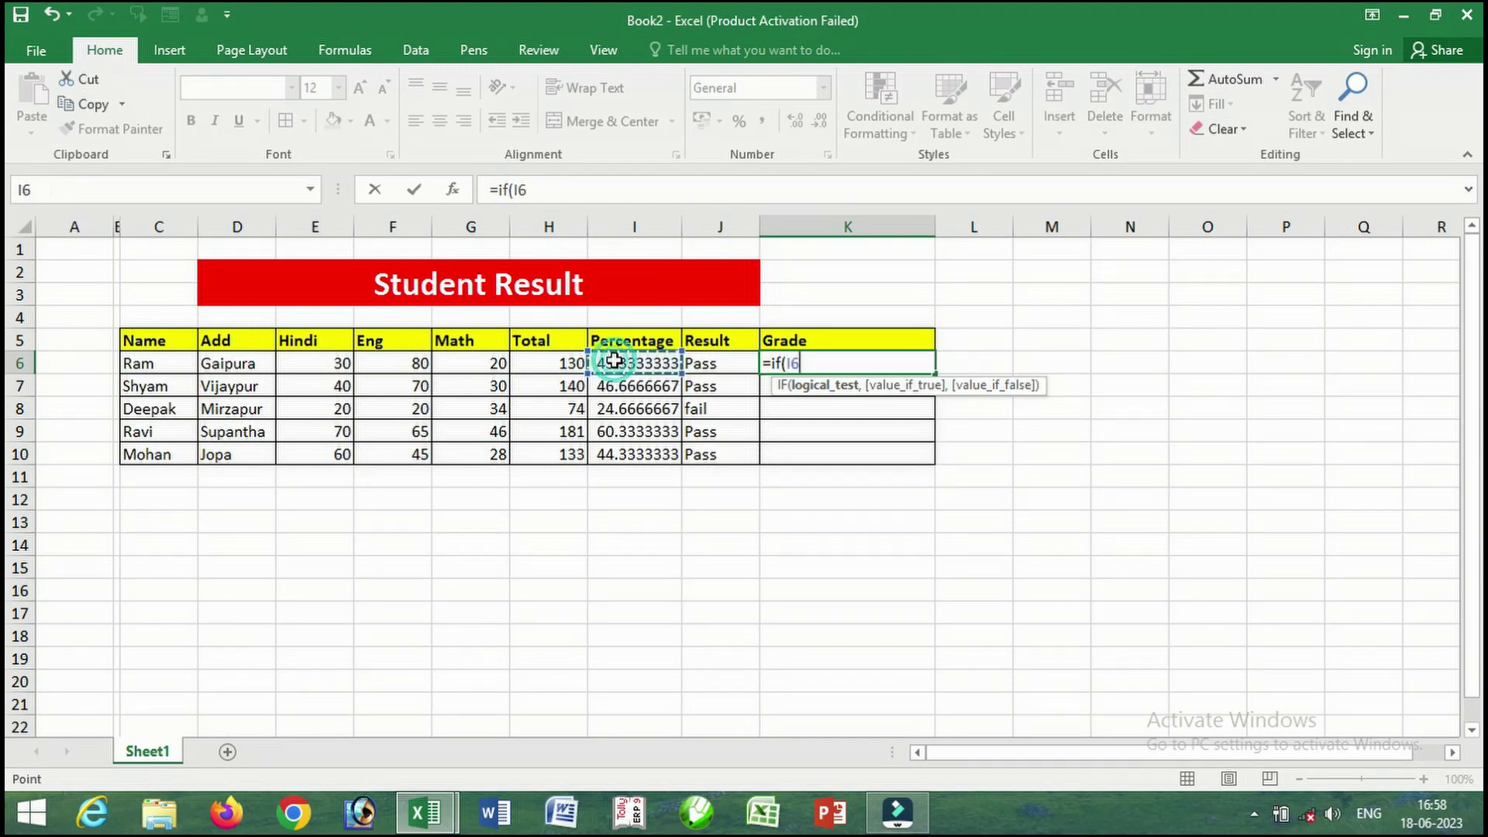
type(">=")
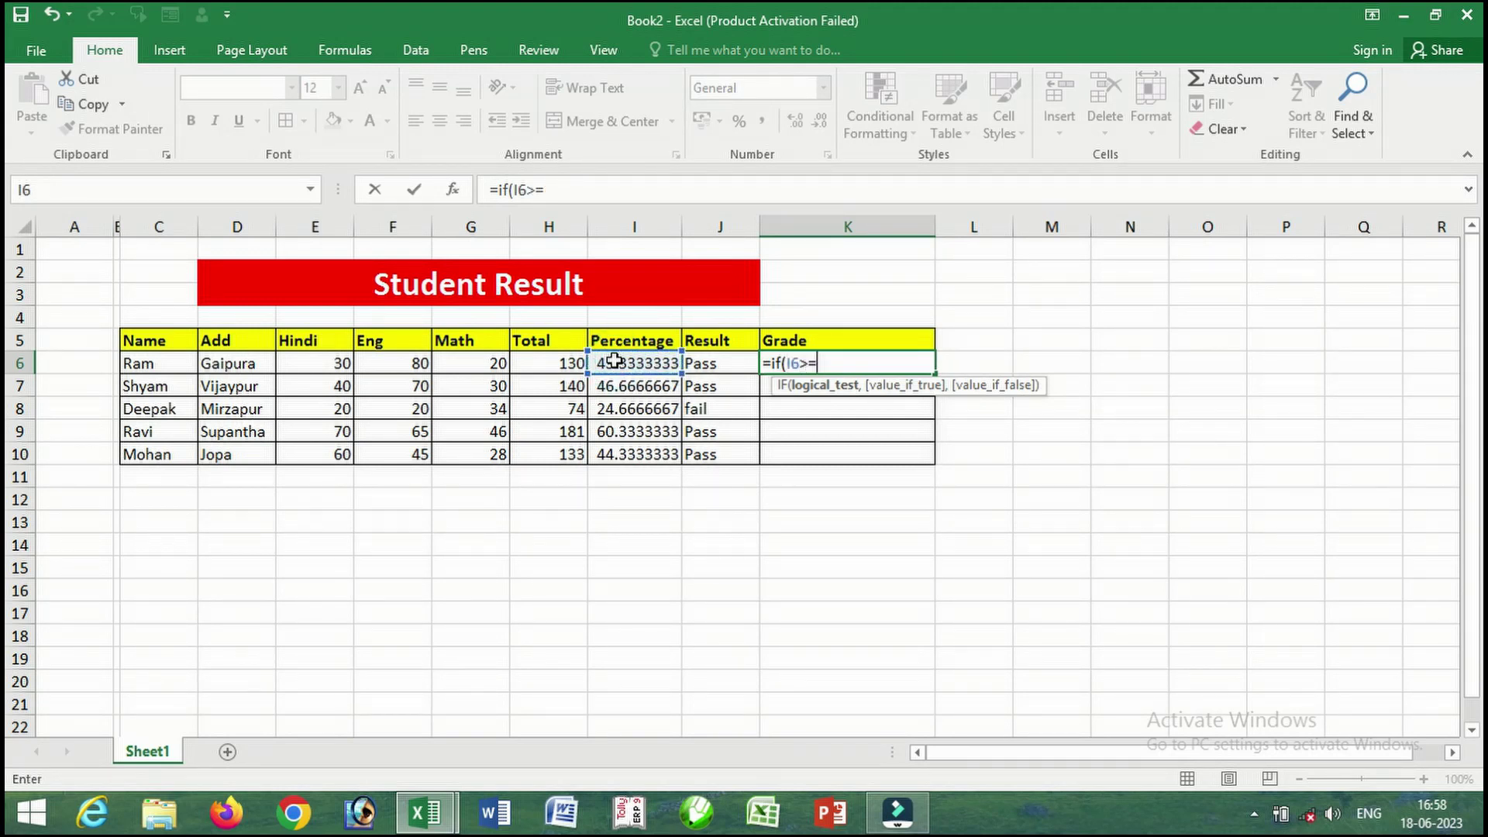
type("60")
type(",")
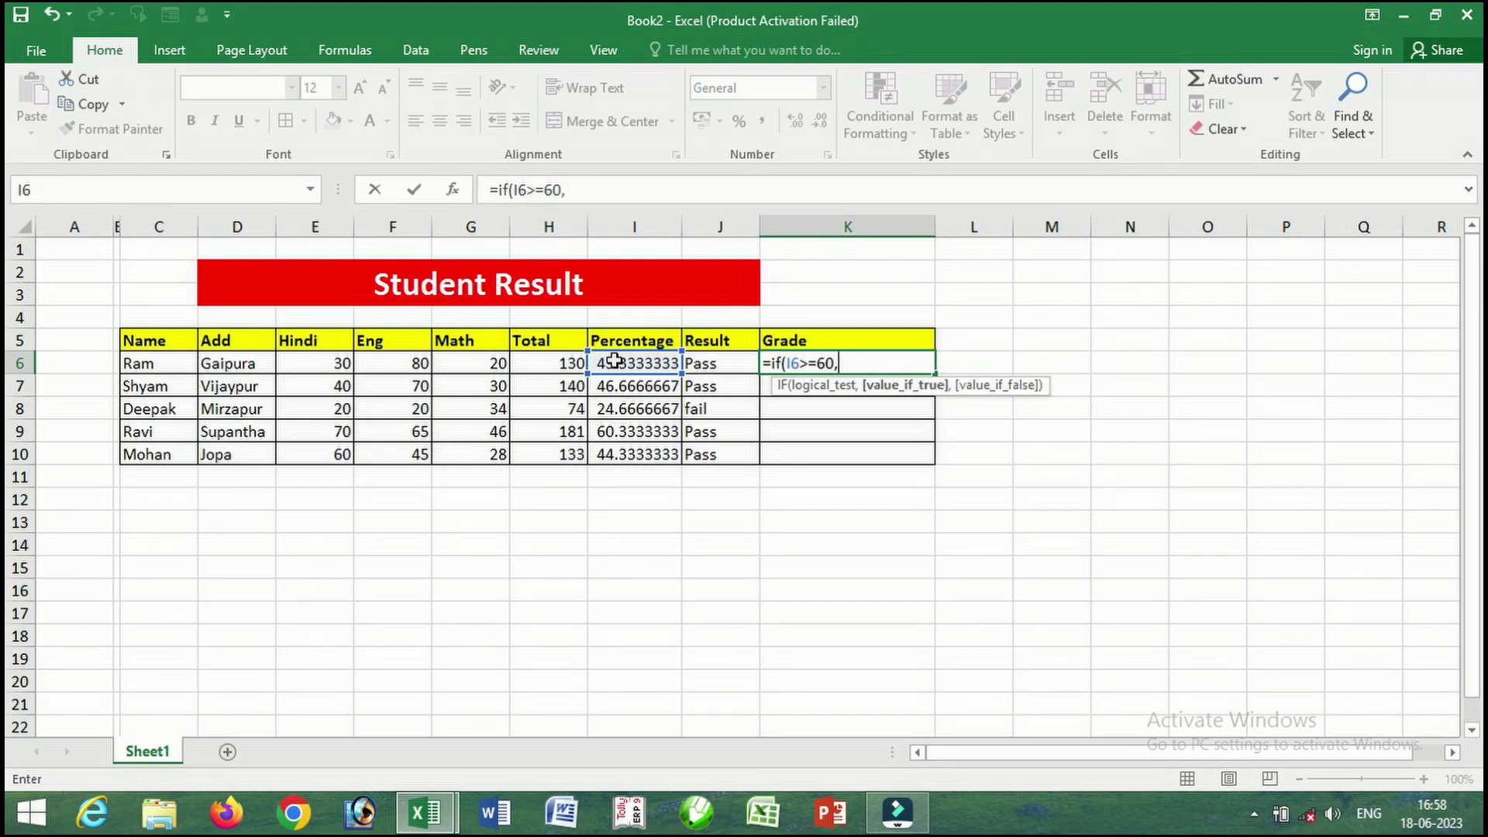
type("\"A")
type("\"")
type(",i")
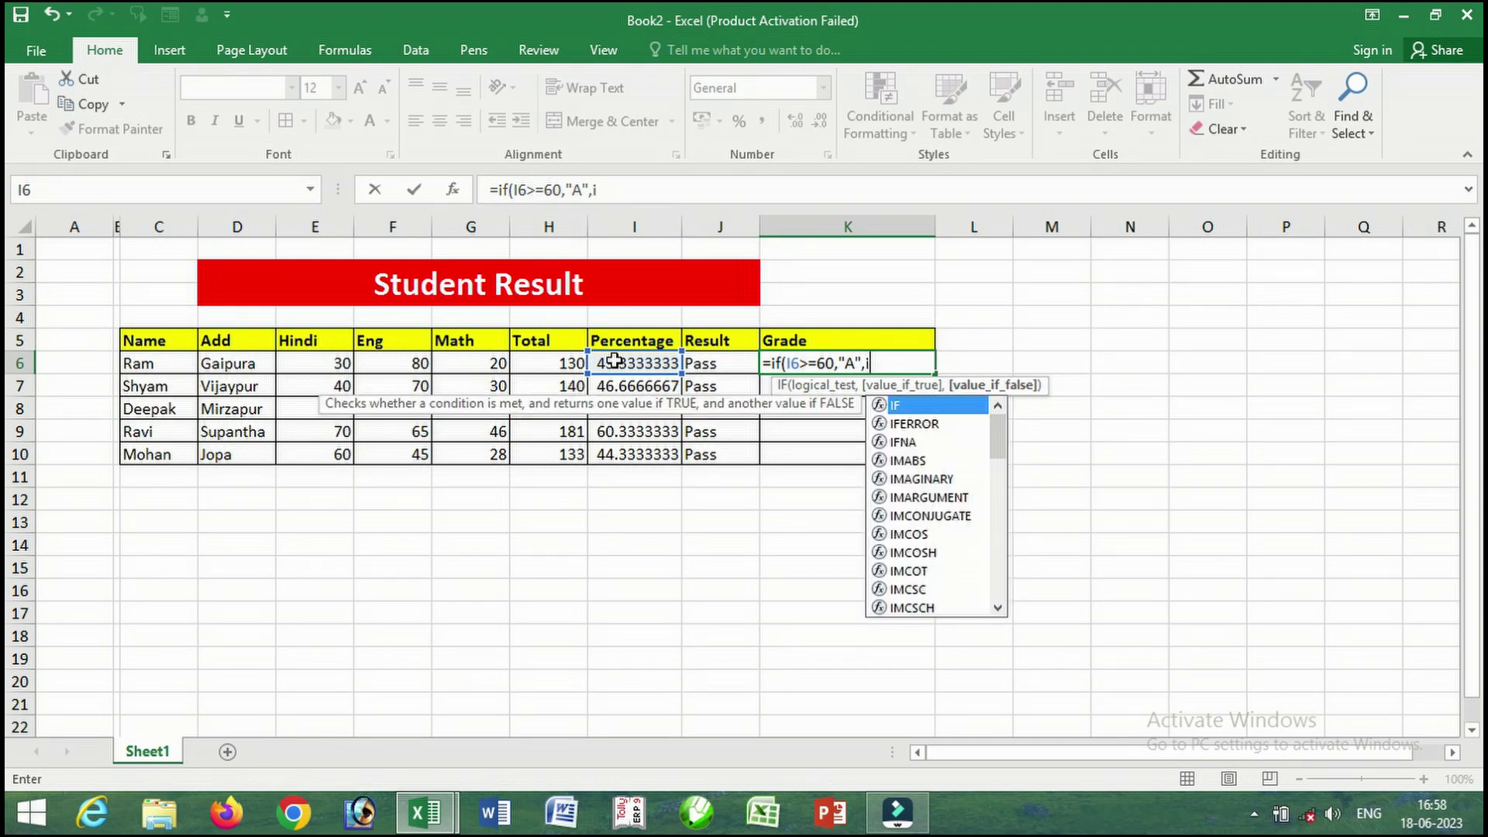
type("f(")
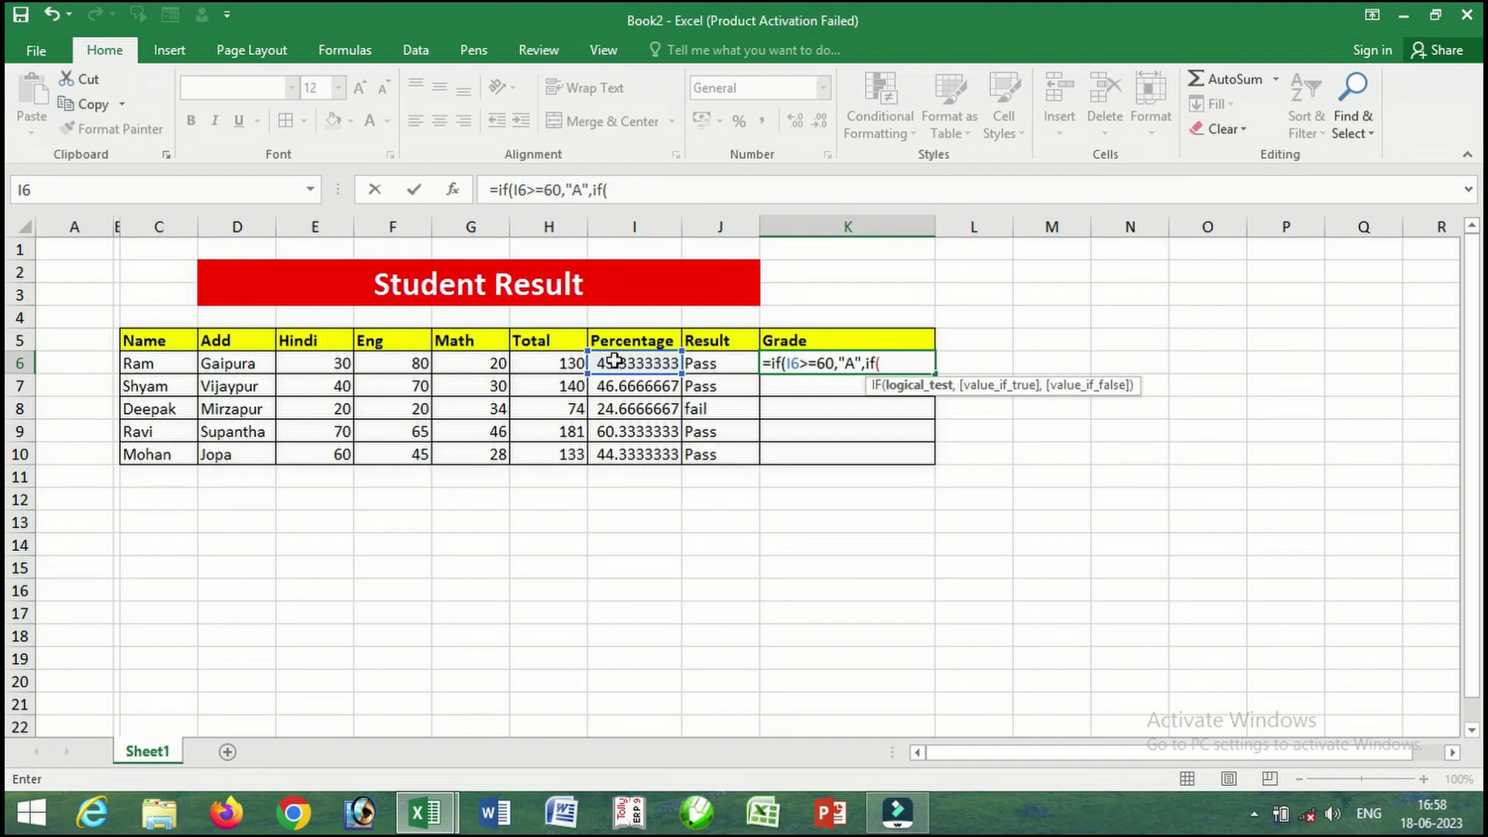
left_click(614, 359)
type(">")
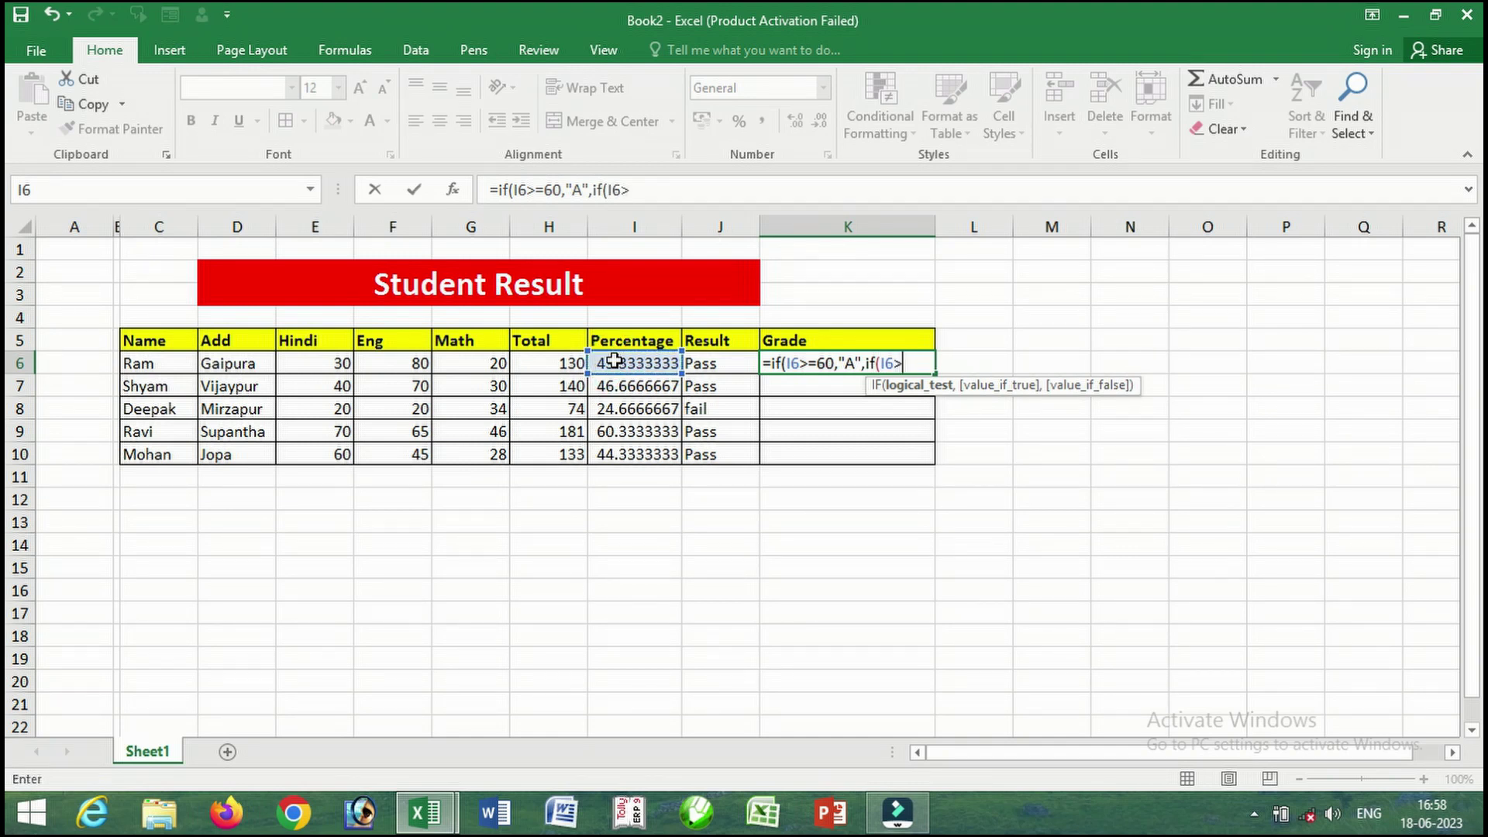
type("=5")
type("0,")
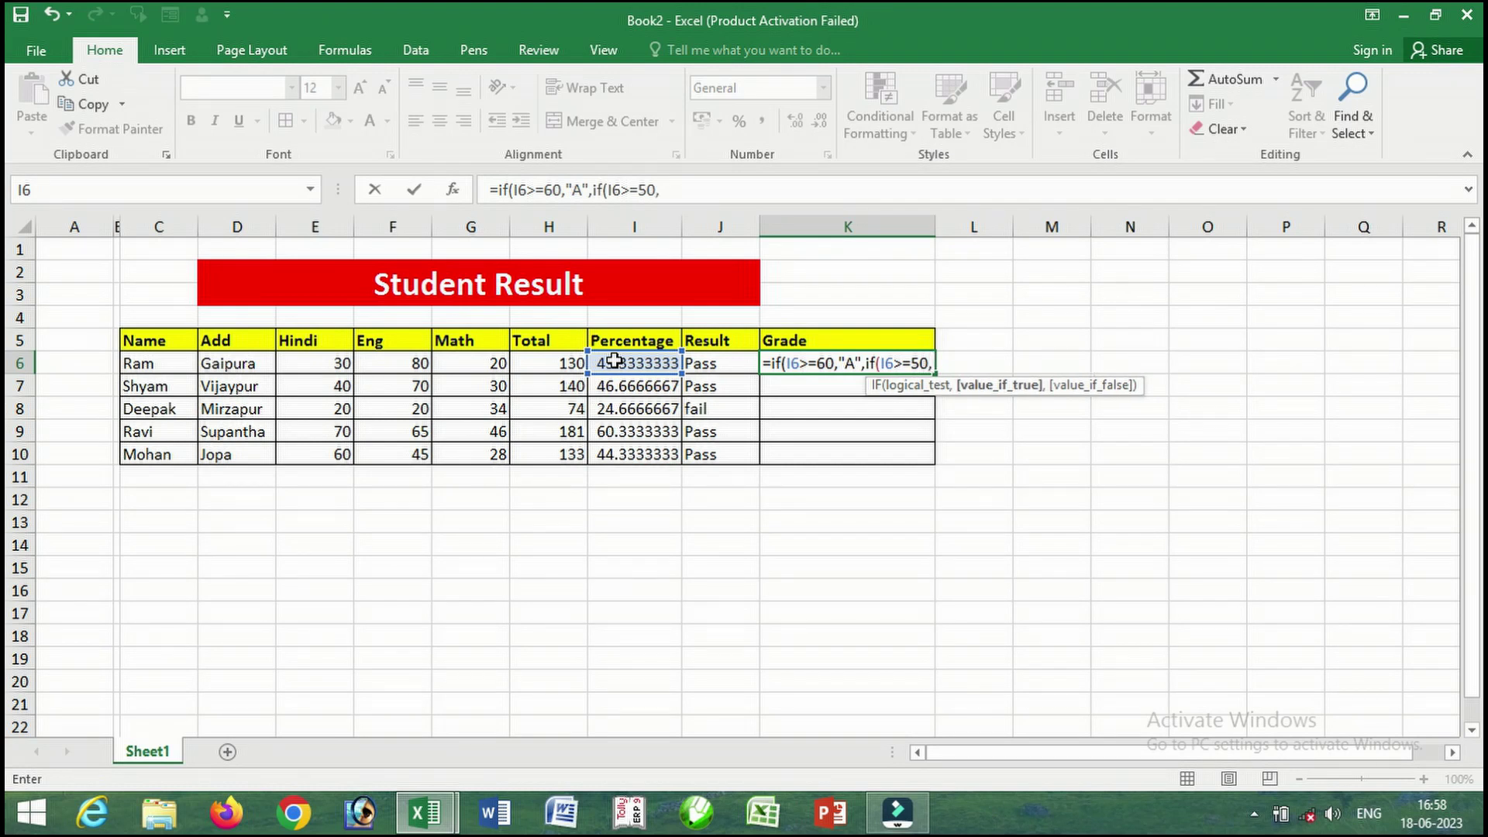
type("\"")
type("B")
type("\"")
type(",i")
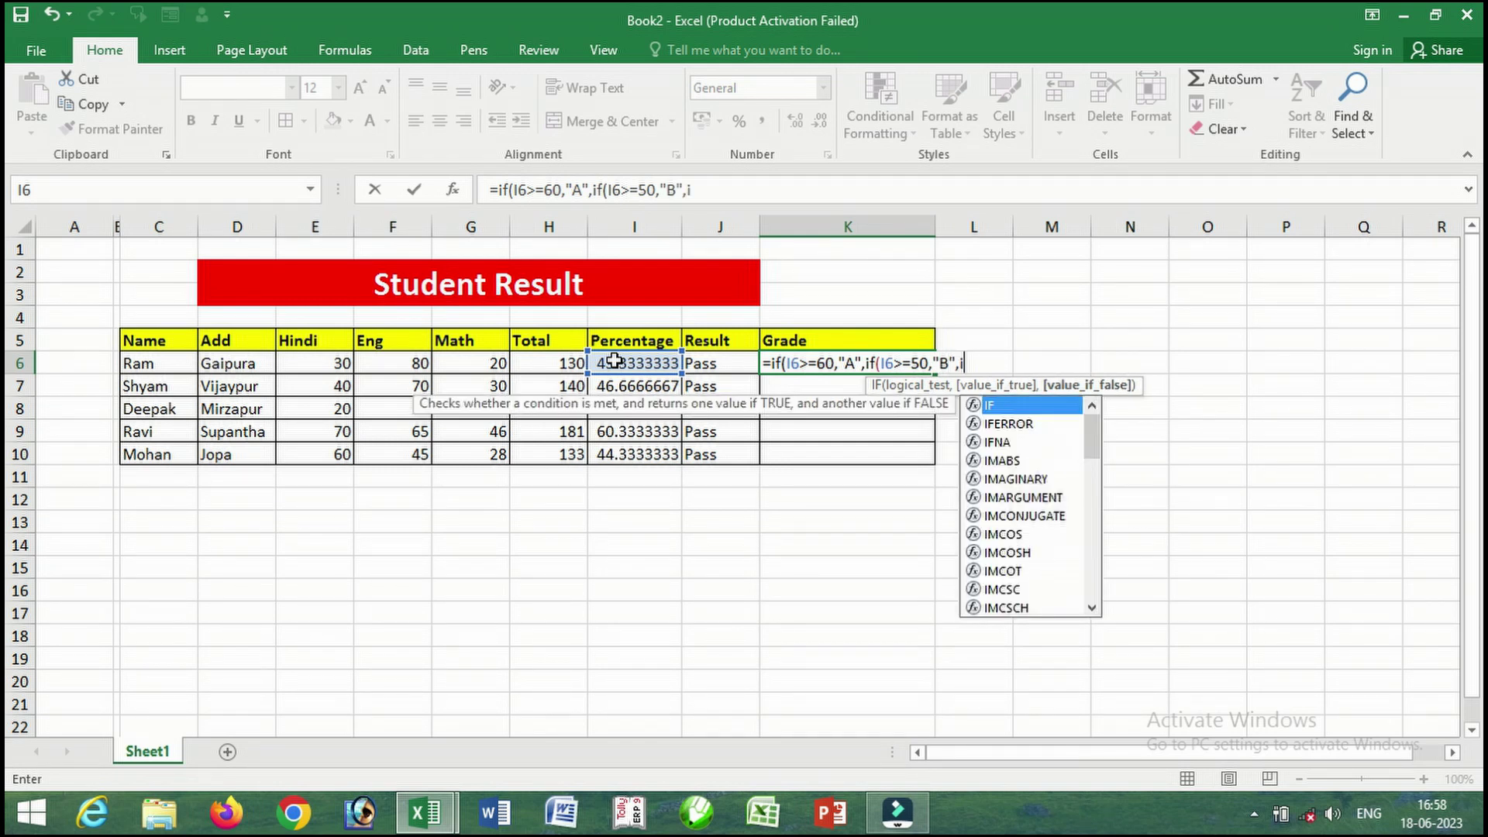
type("f(")
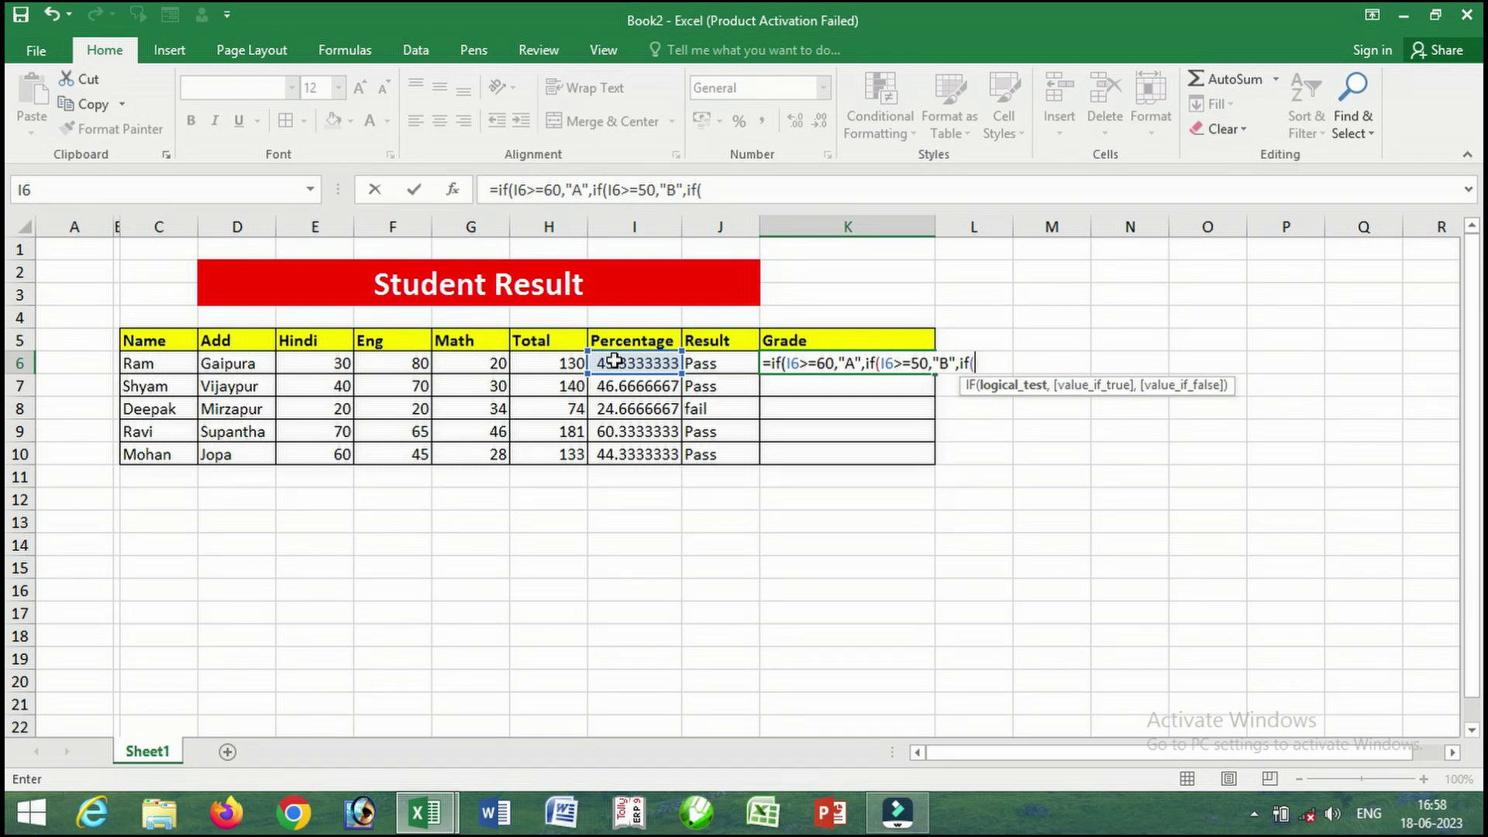
Finish K6's formula: I6>=45 gives C, I6>=35 gives Pass, otherwise fail
left_click(613, 360)
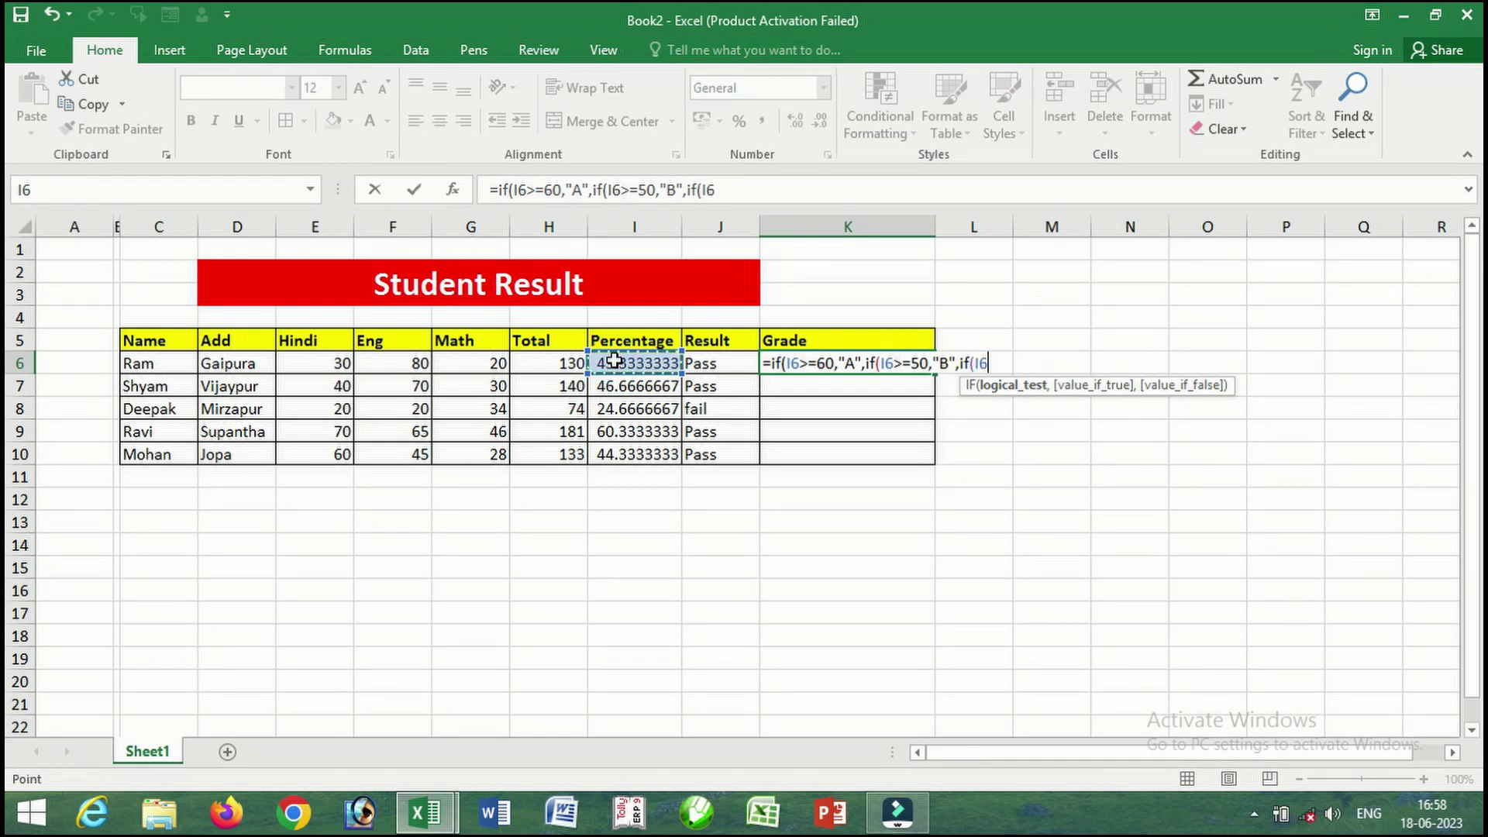
type(">=4")
type("5,\"")
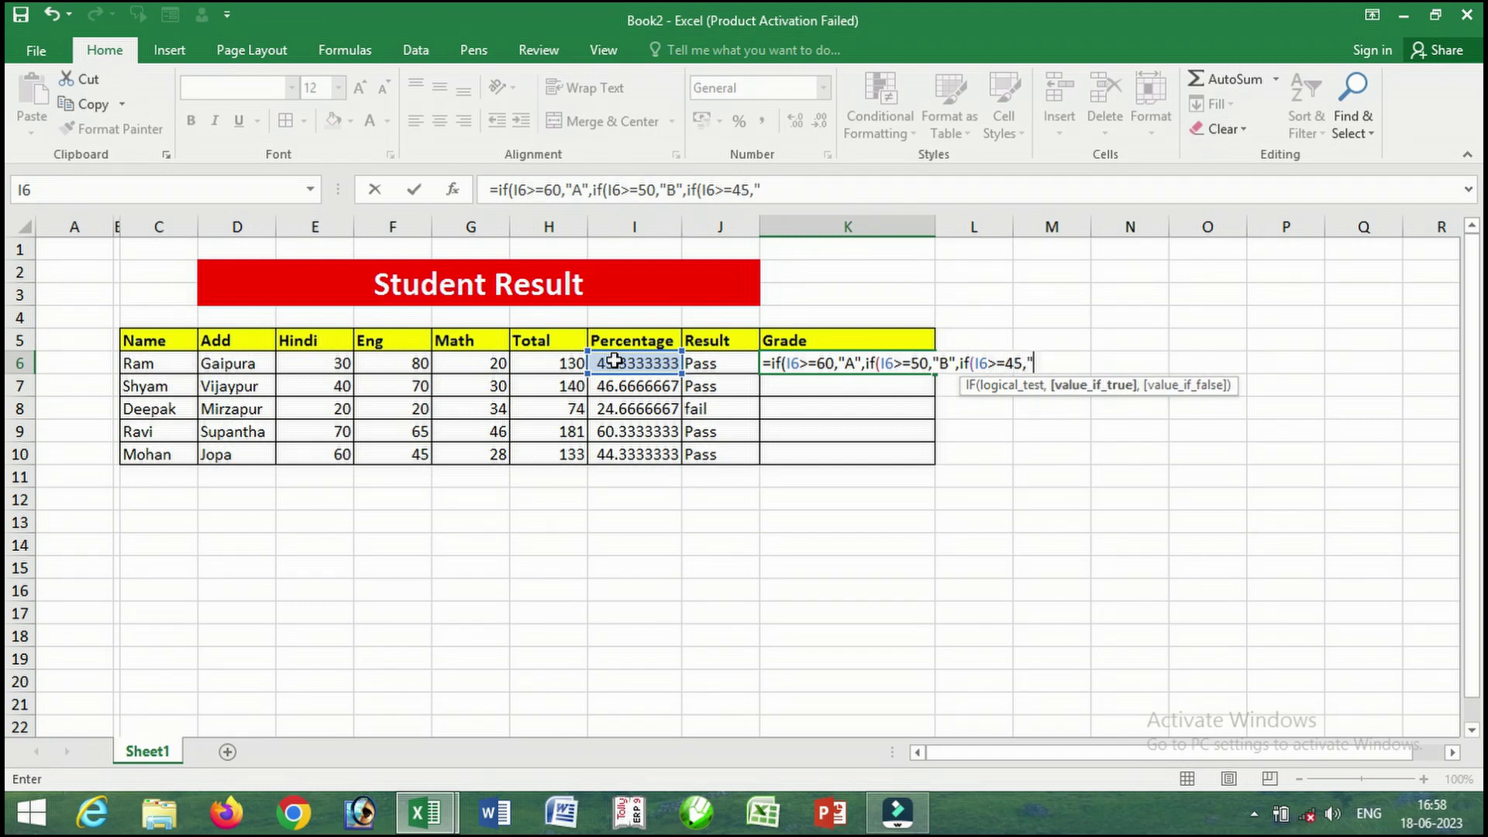
type("C")
type("\",")
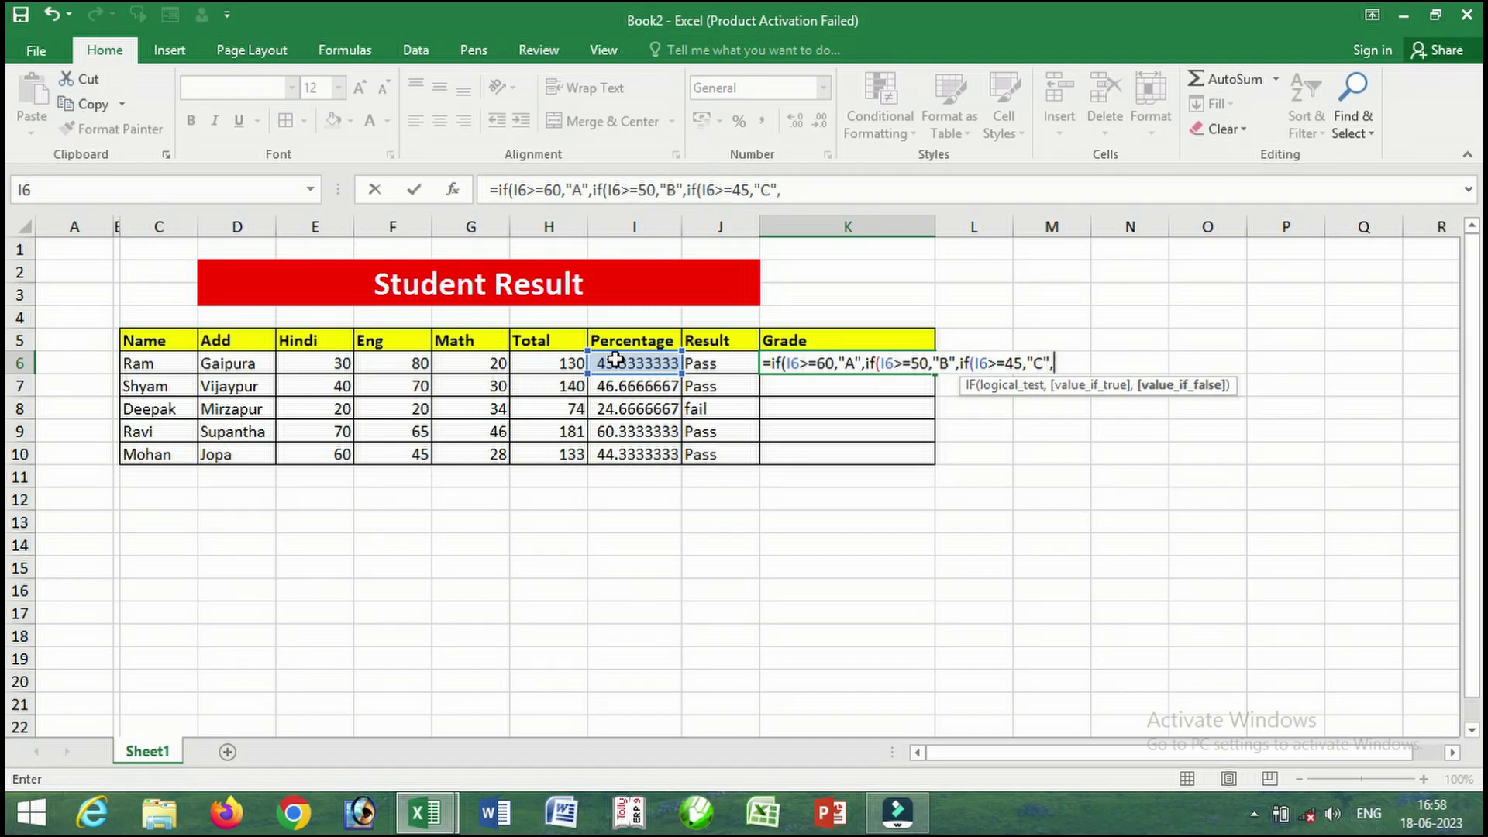
type("if")
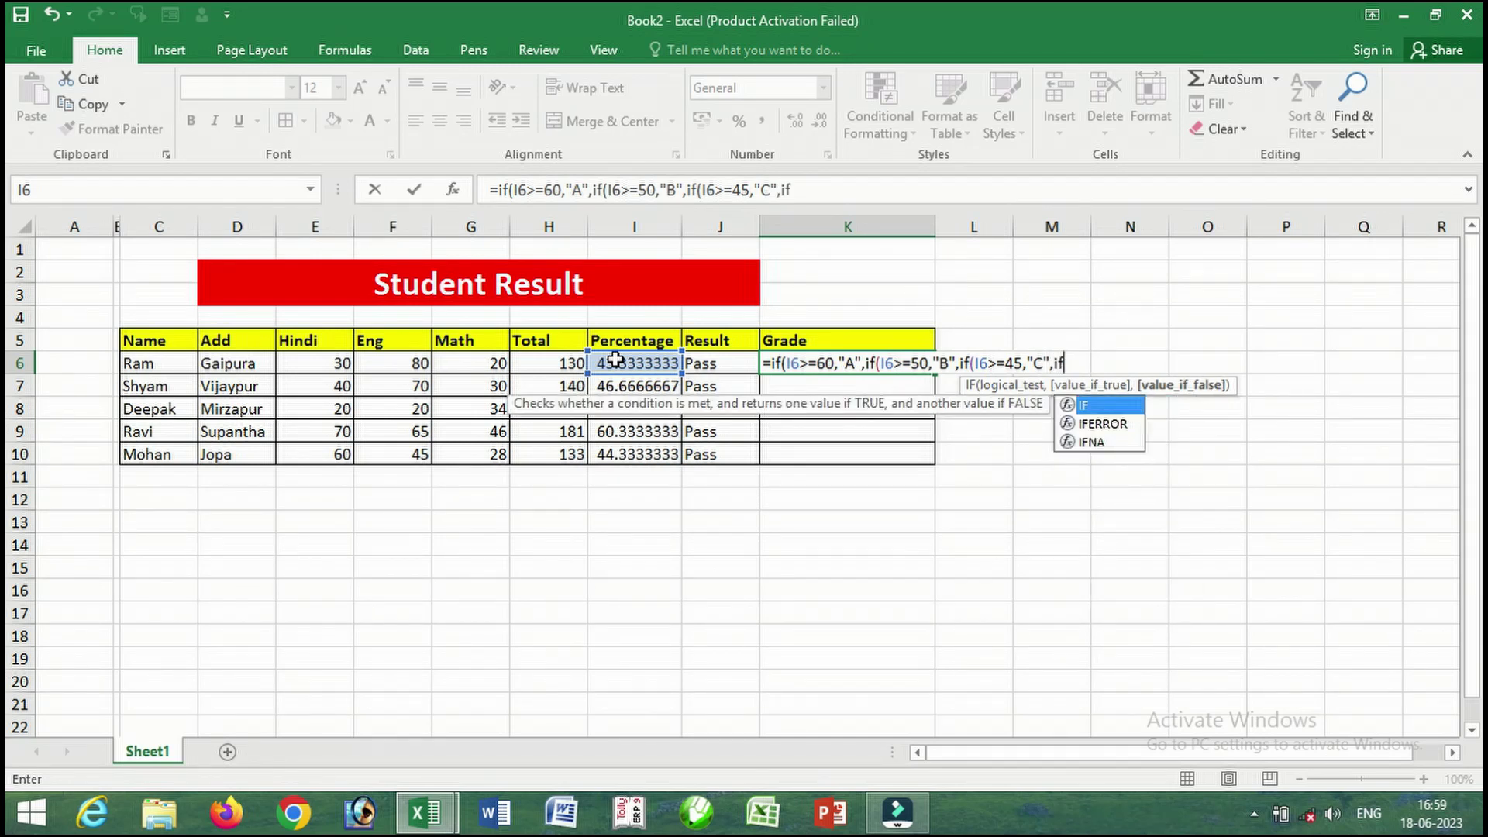
type("(")
left_click(614, 358)
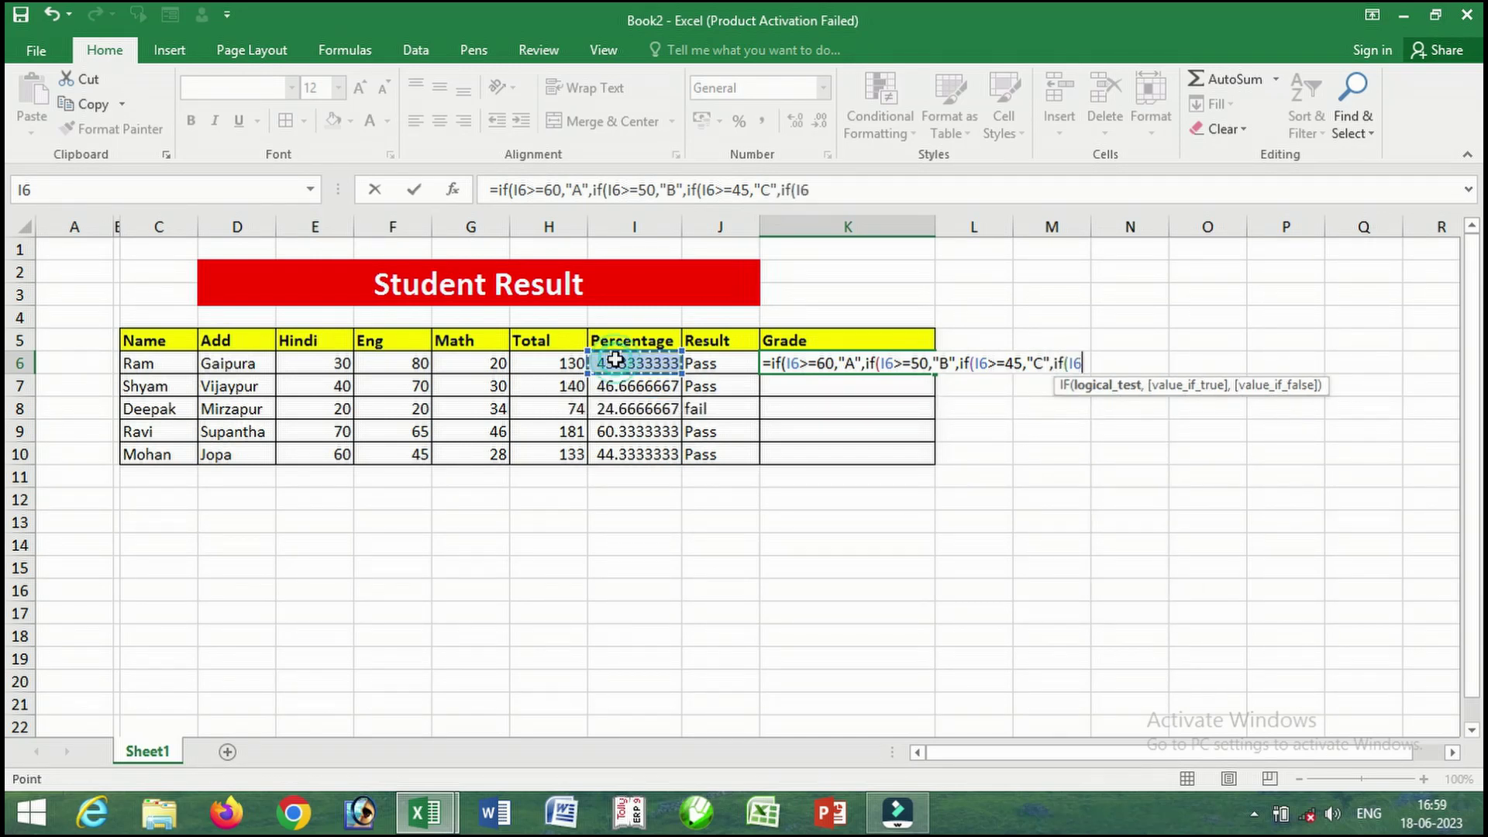
type(">=")
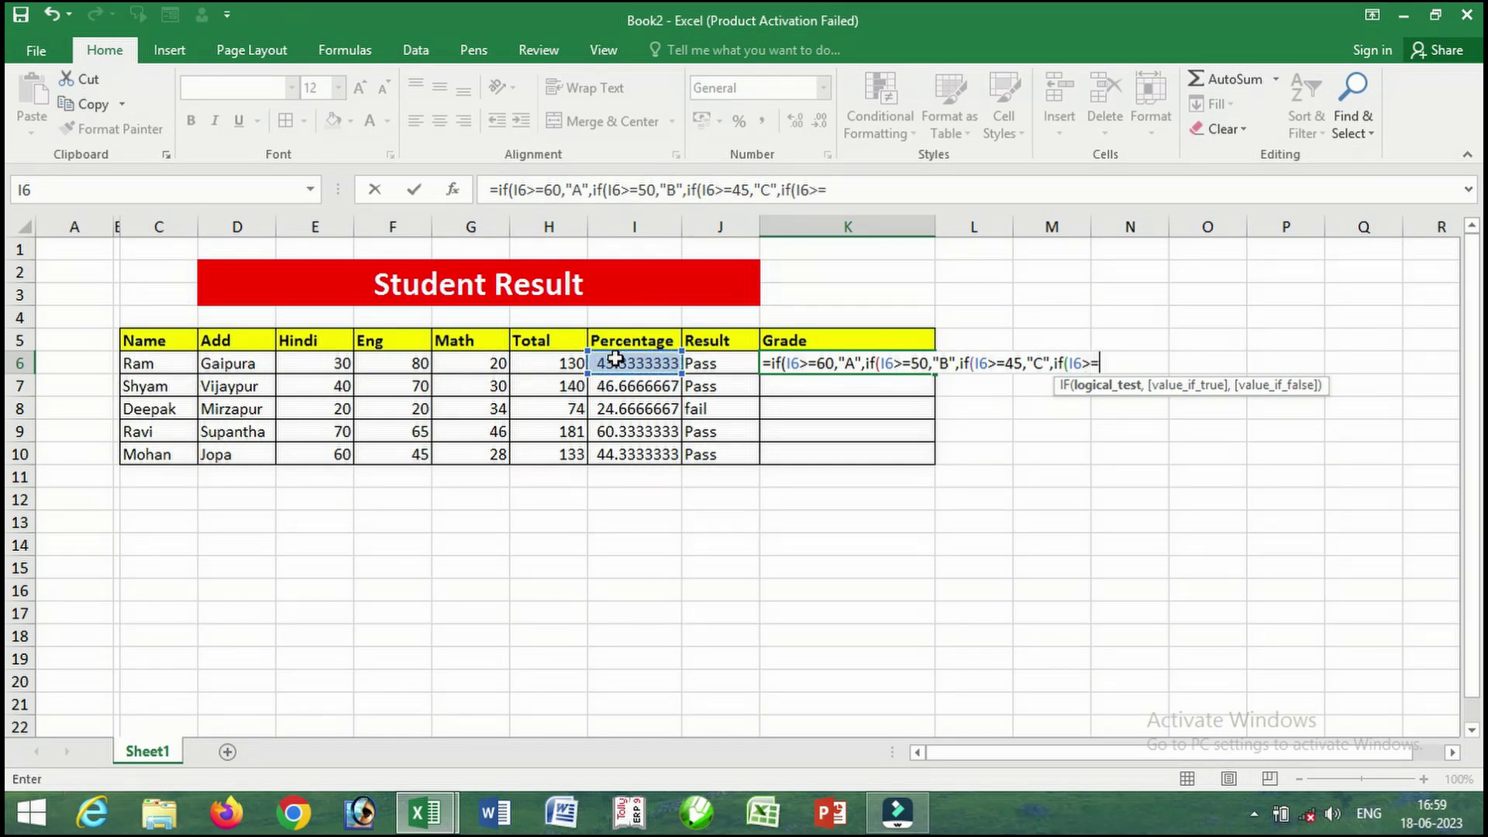
type("35")
type(",\"P")
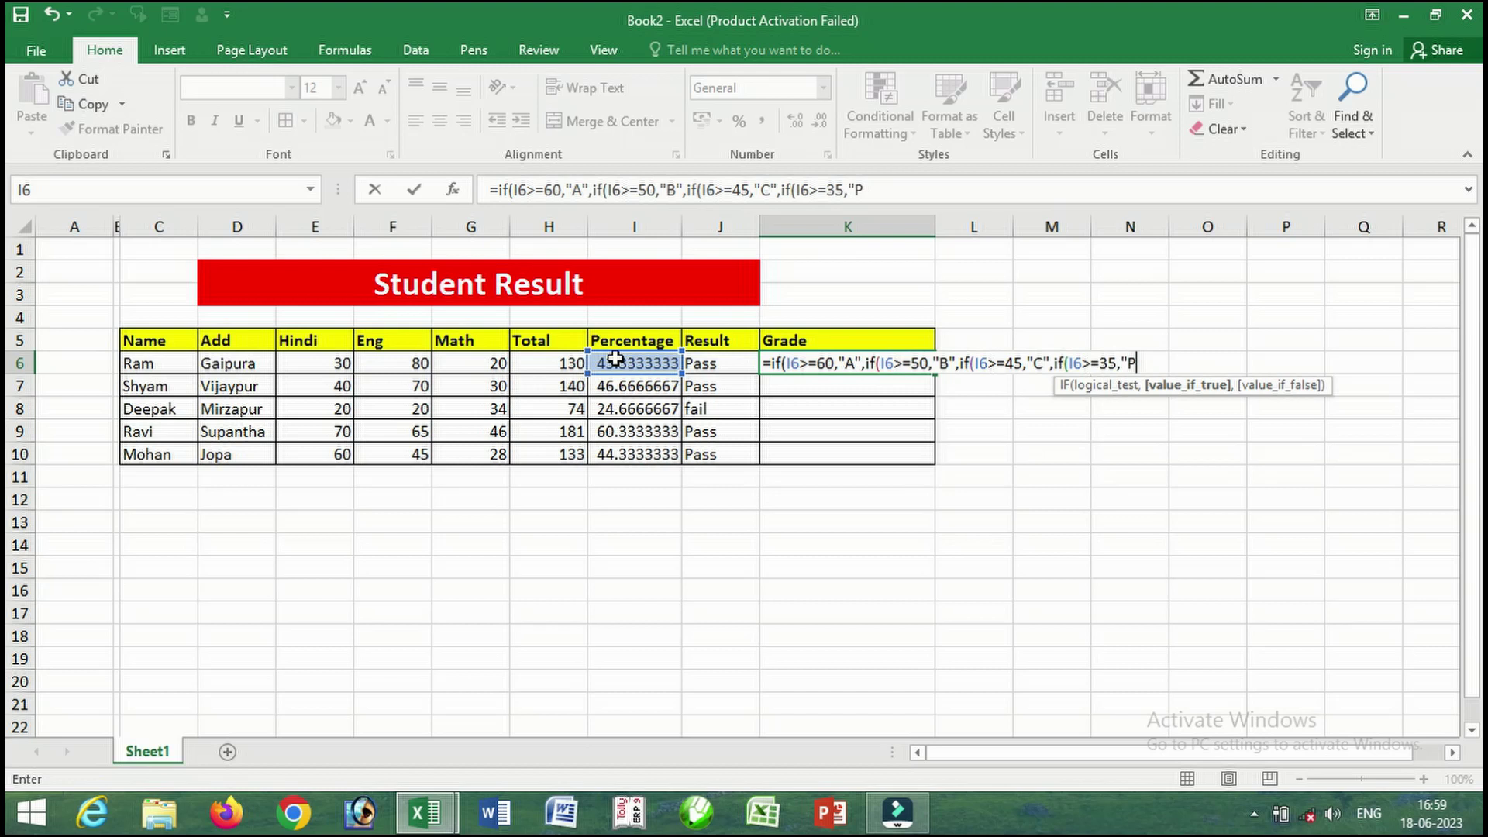
type("ass")
type("\"")
type(",\"")
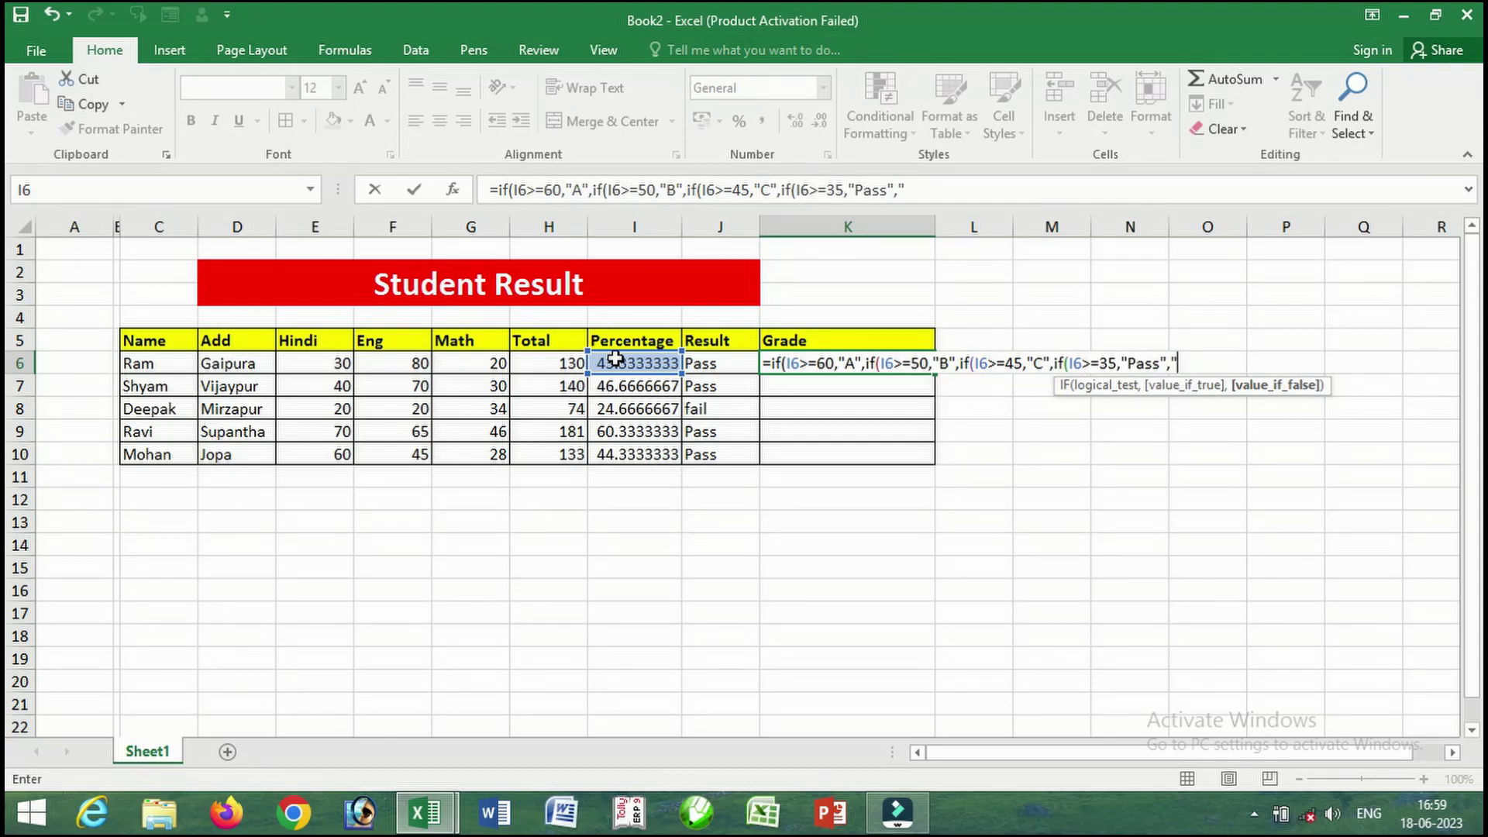
type("fa")
type("il")
type("\"")
type("))))")
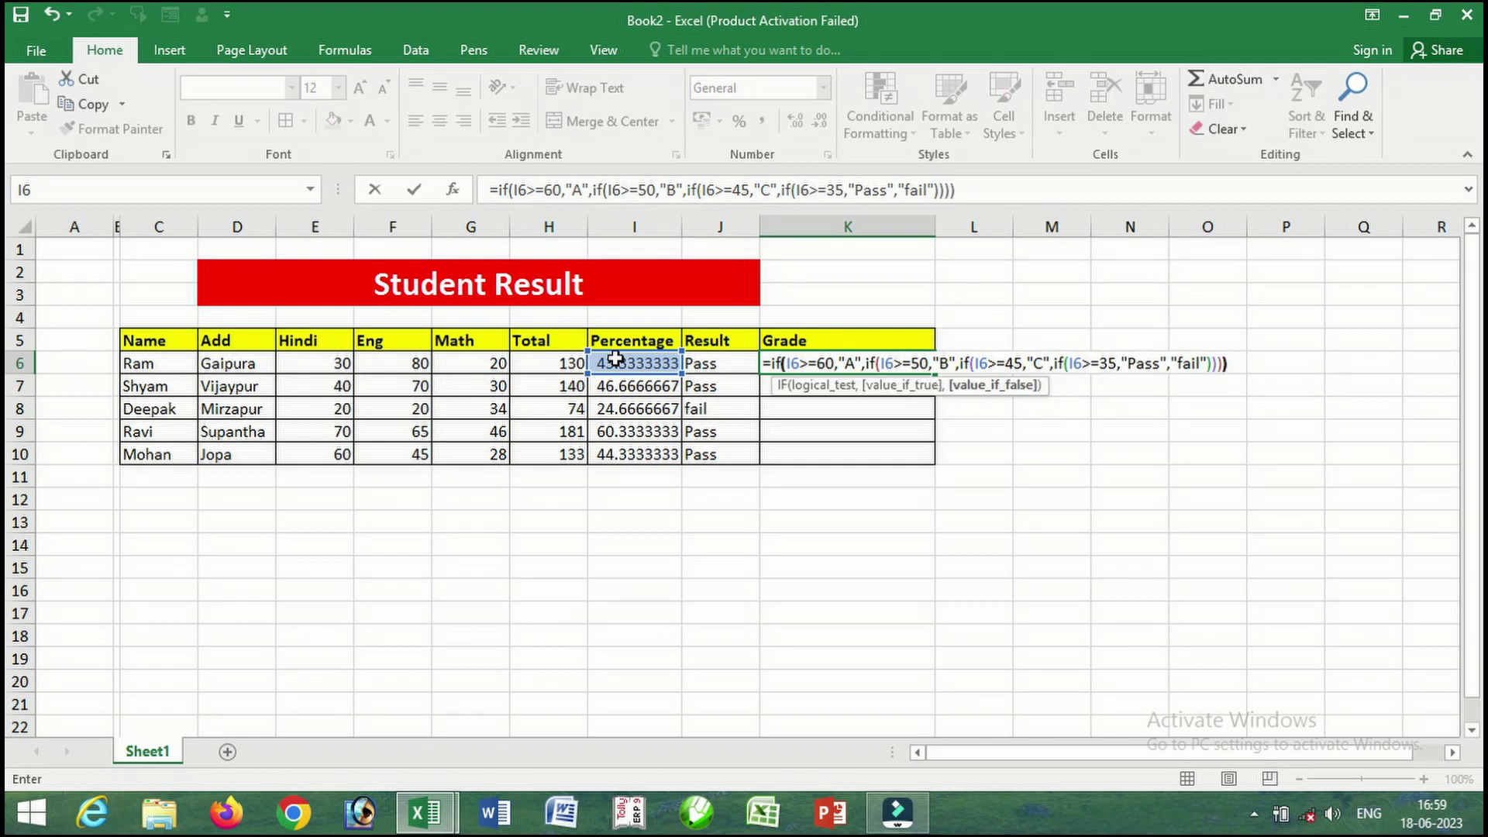
key("Return")
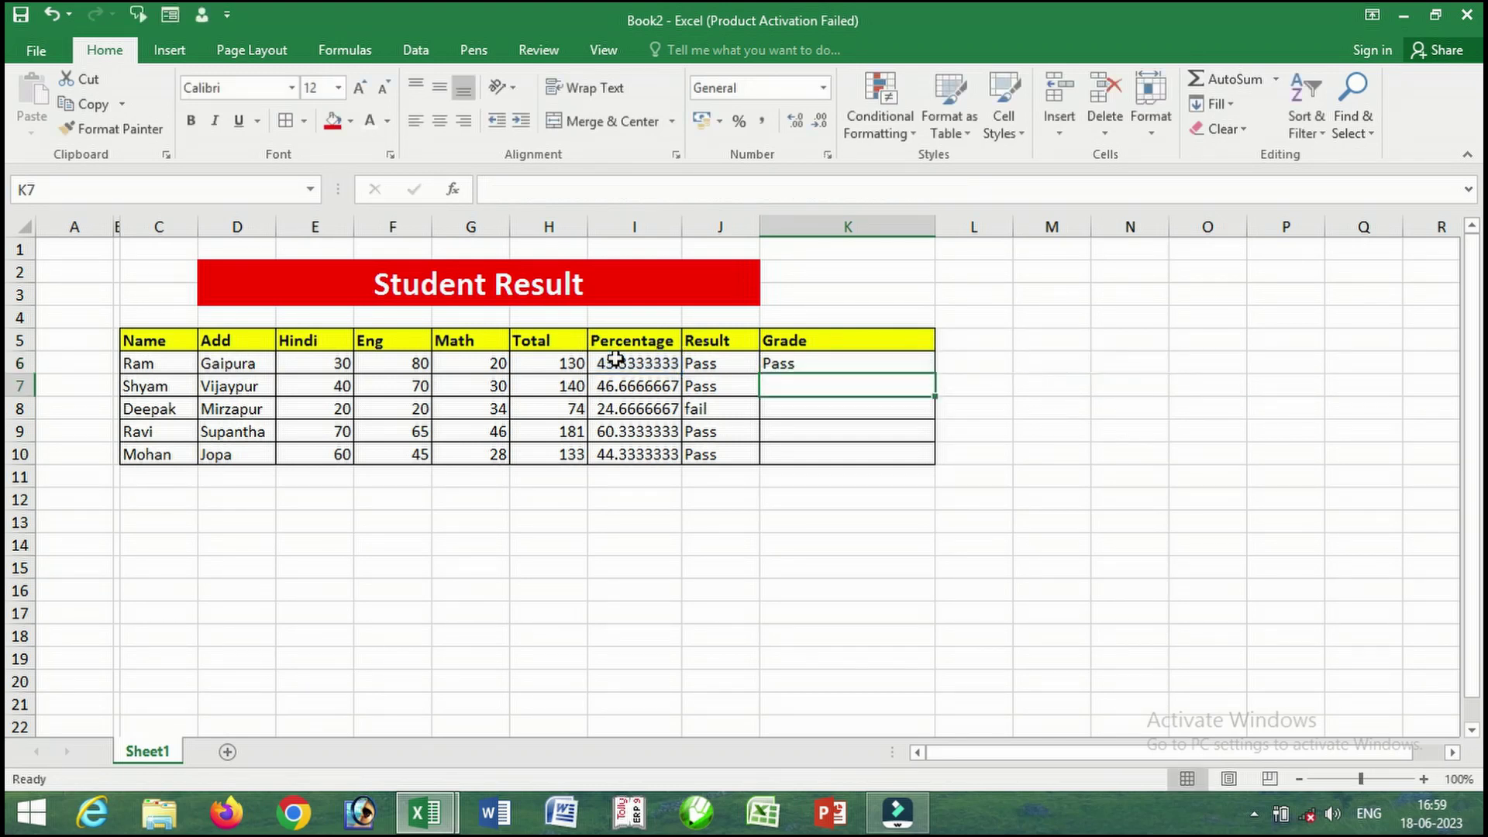
Copy K6's nested-IF grade formula down to K10
left_click(810, 363)
double_click(929, 374)
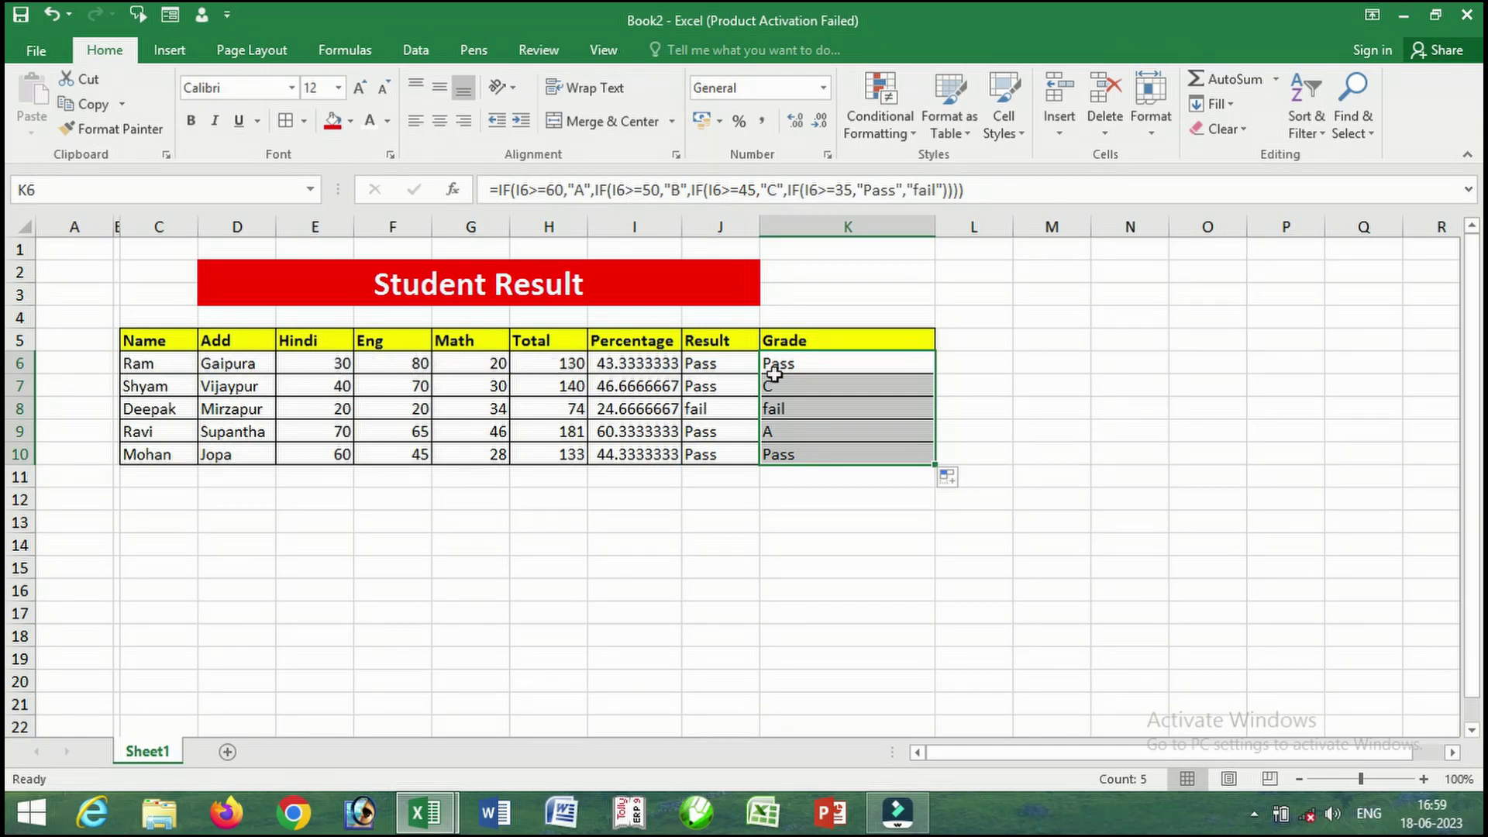
Change the first student's Hindi mark in E6 from 30 to 50, then verify percentage 50 and grade B
double_click(298, 364)
key("Delete")
type("5")
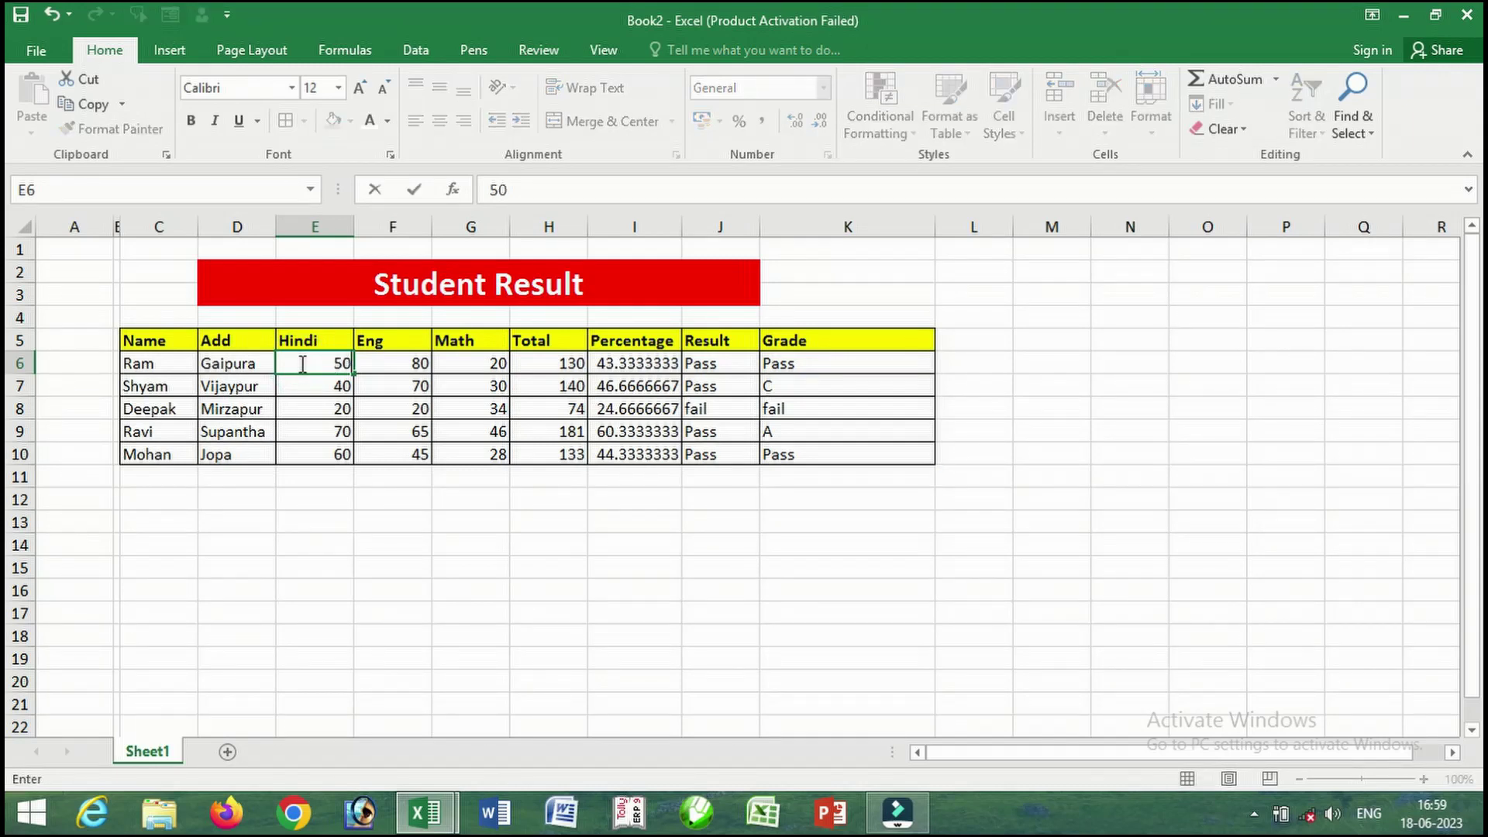
left_click(604, 366)
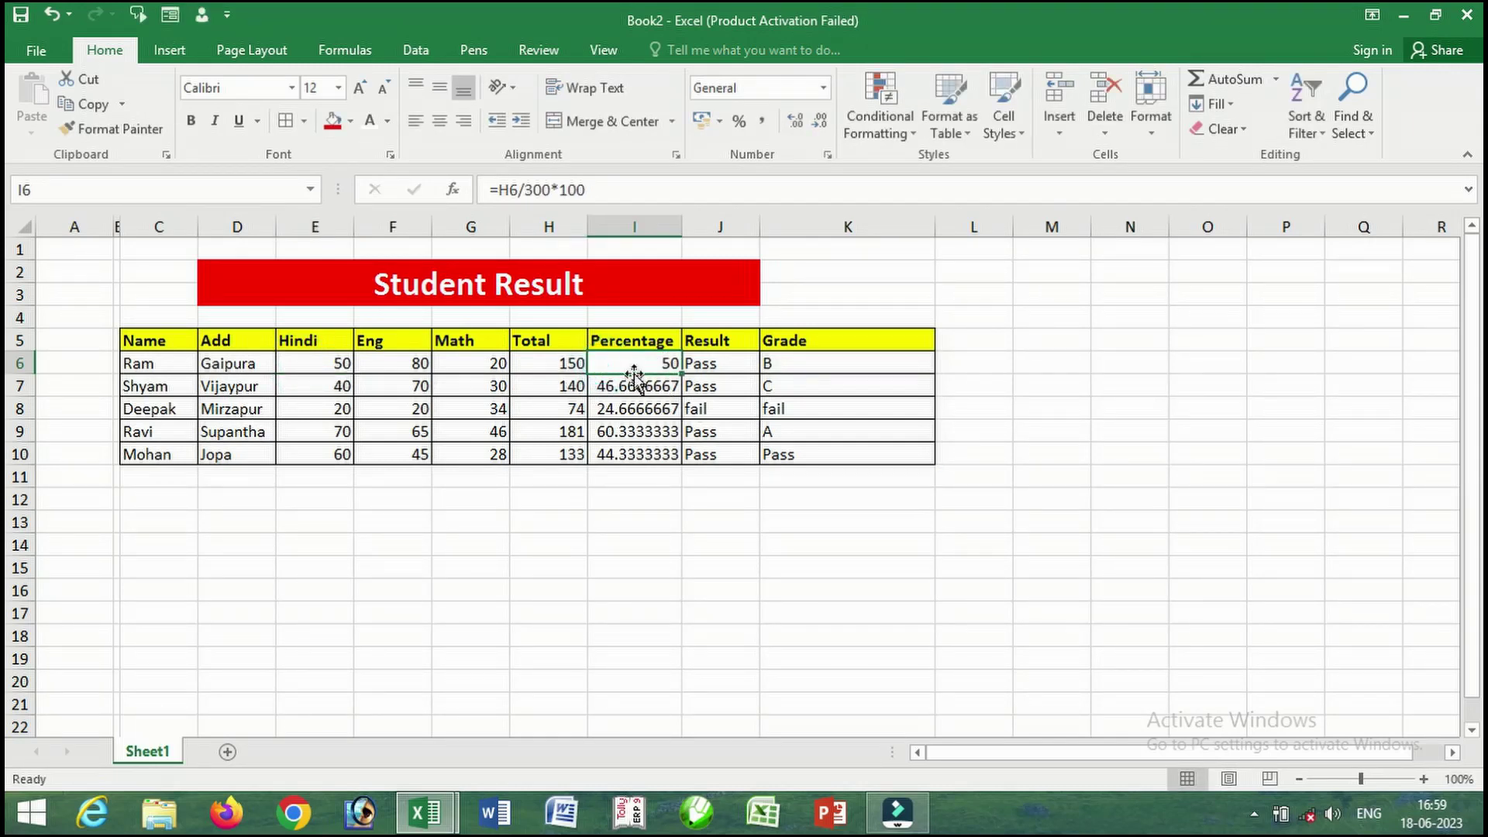
left_click(806, 369)
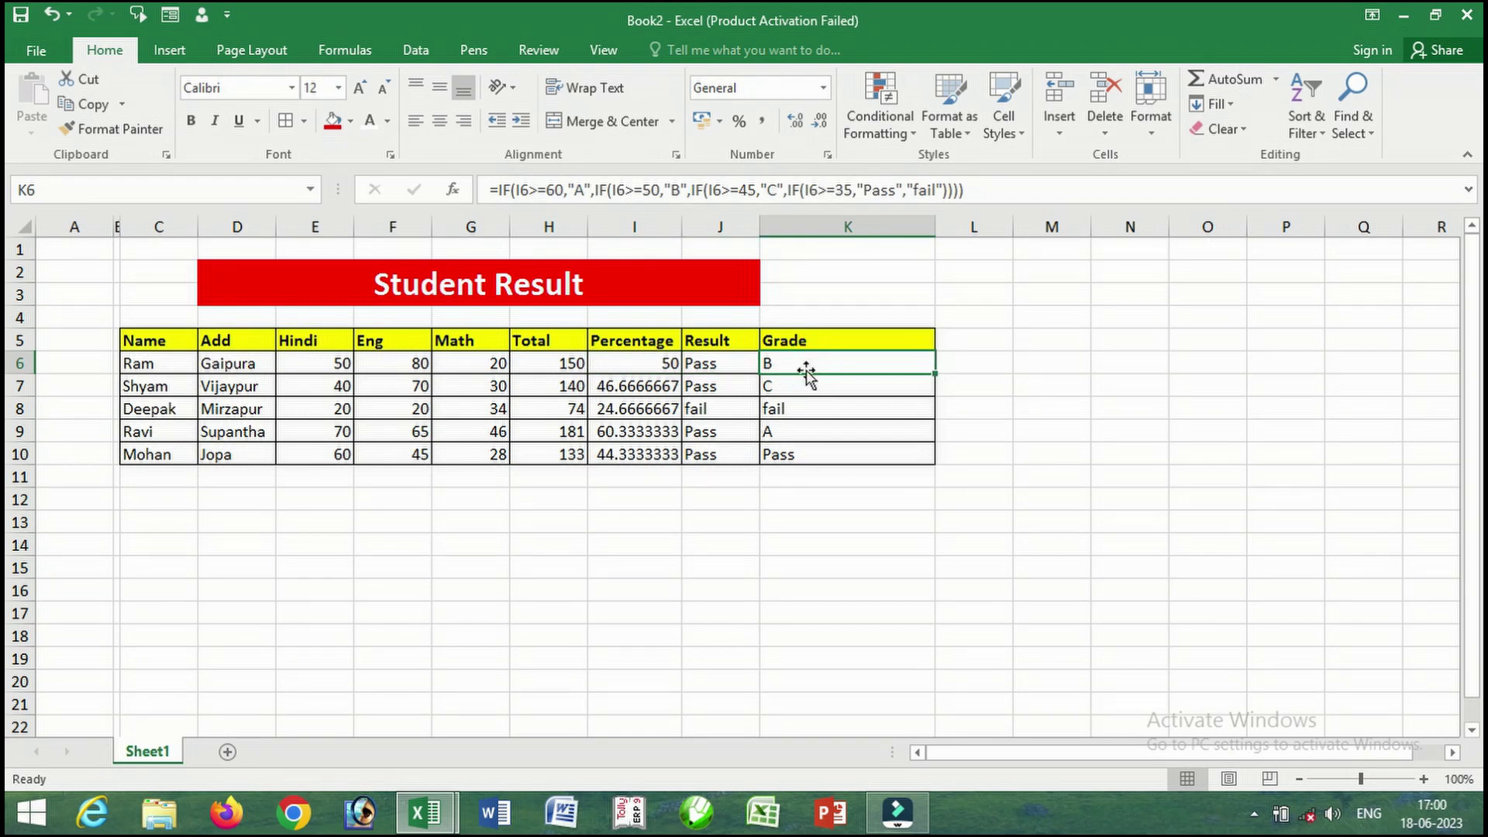